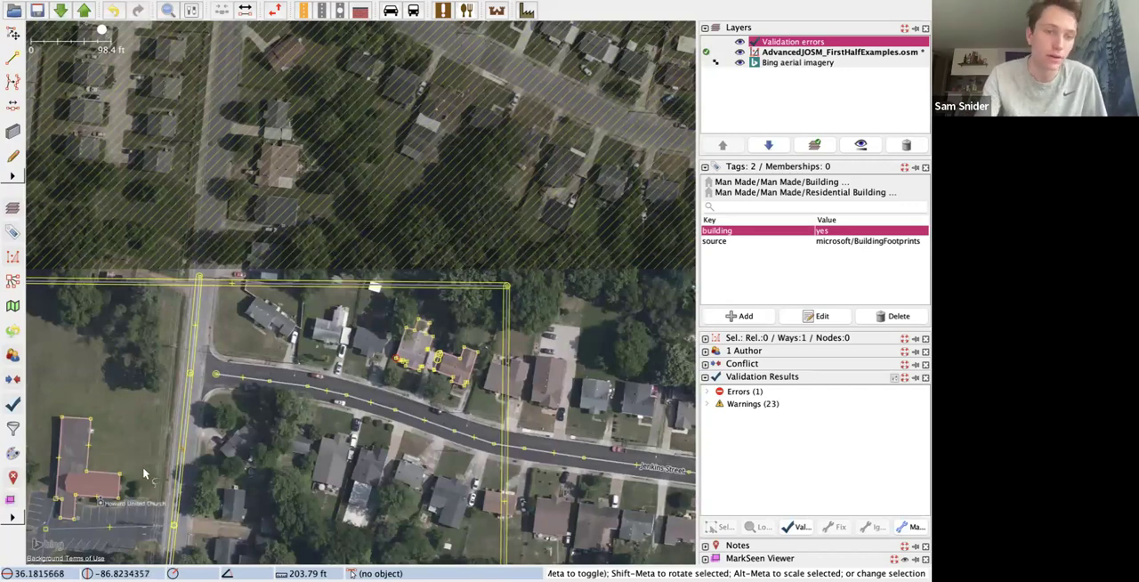
# Step: Unglue the parking lot driveway from the church building's southwest corner and move its end node west into the parking lot
pyautogui.scroll(-4, 143, 475)
pyautogui.scroll(6, 117, 511)
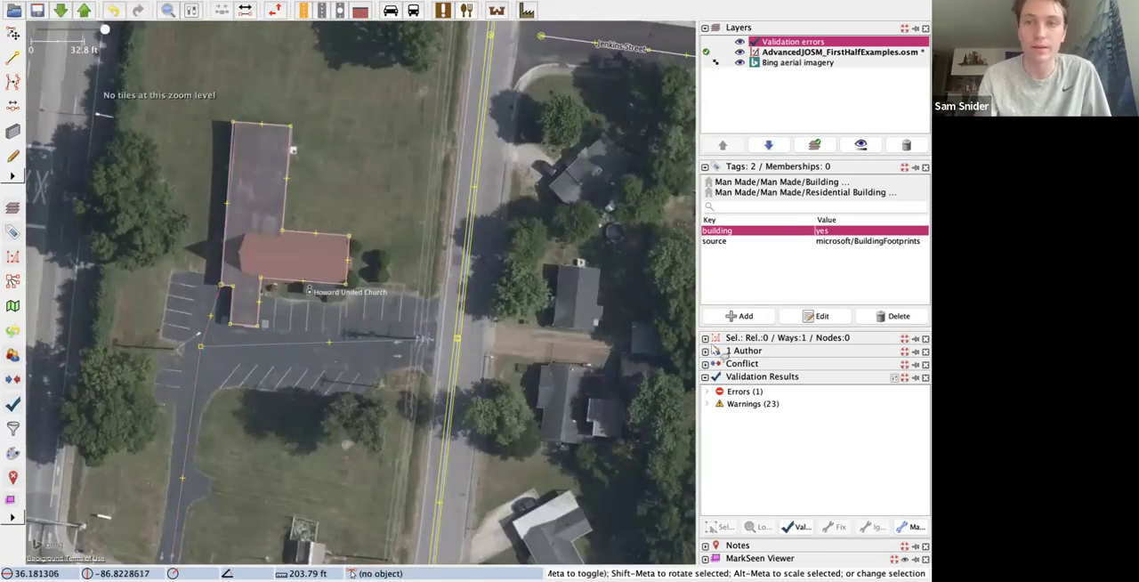
pyautogui.click(221, 288)
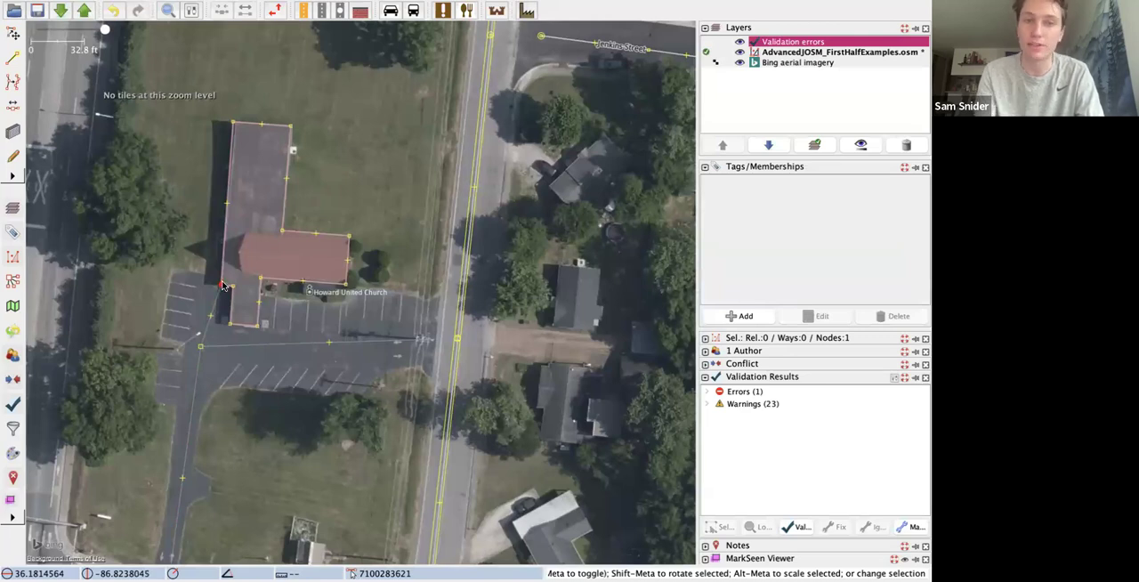
pyautogui.press('g')
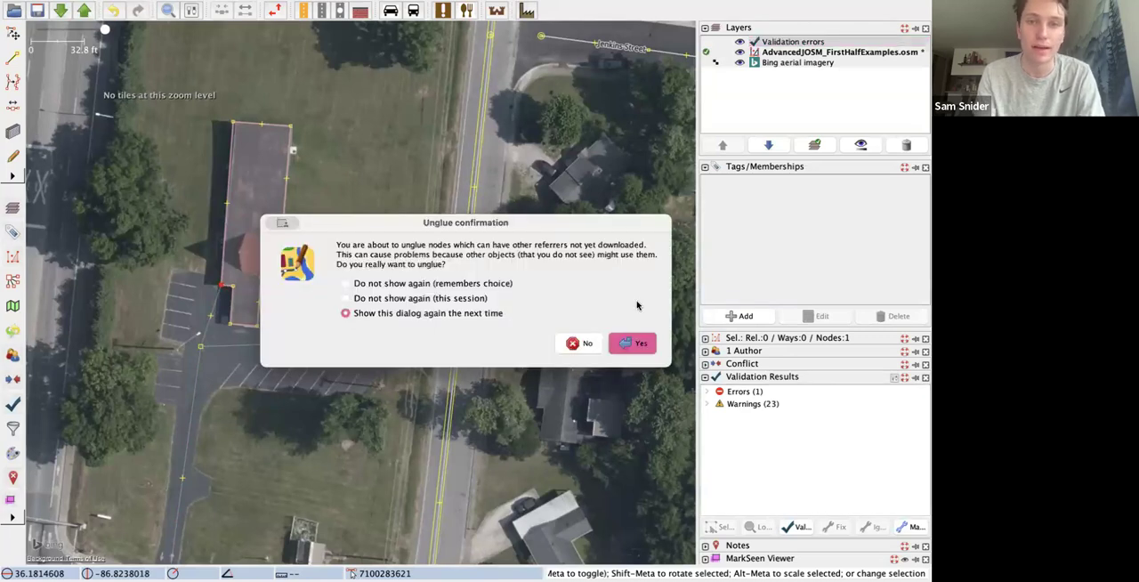
pyautogui.click(637, 349)
pyautogui.moveTo(221, 287); pyautogui.dragTo(207, 286)
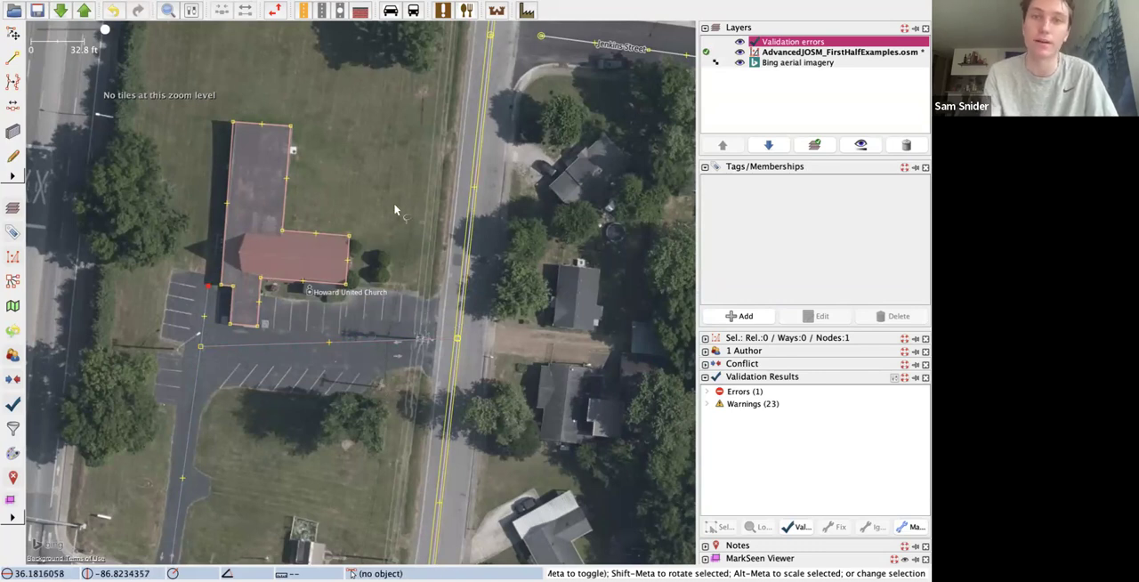
# Step: Move the west end node of Jenkins Street to the crossing road and merge it with that road's node
pyautogui.scroll(-3, 393, 211)
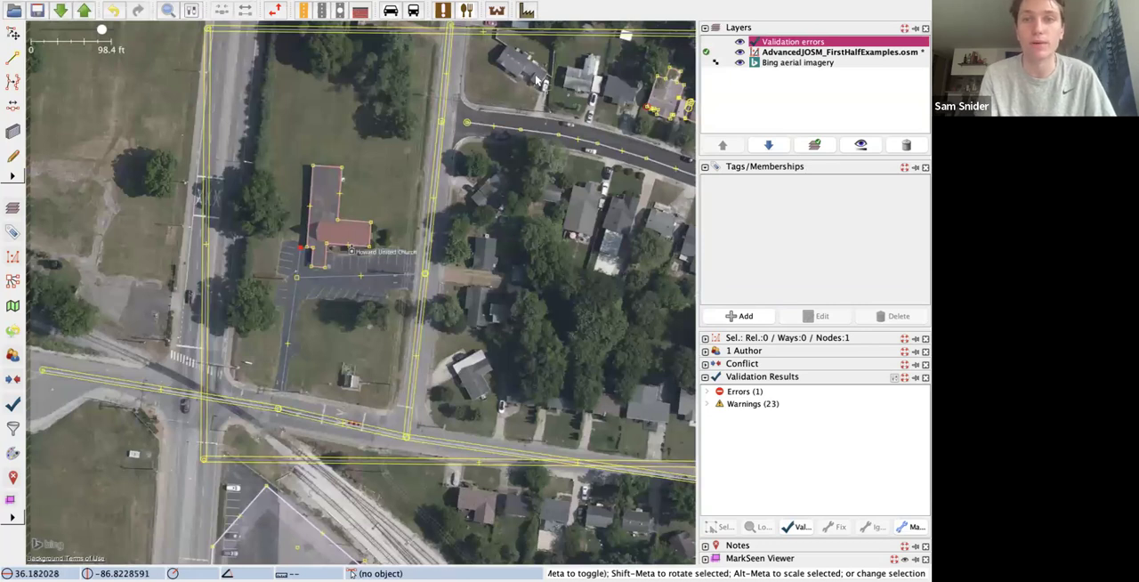
pyautogui.scroll(5, 487, 123)
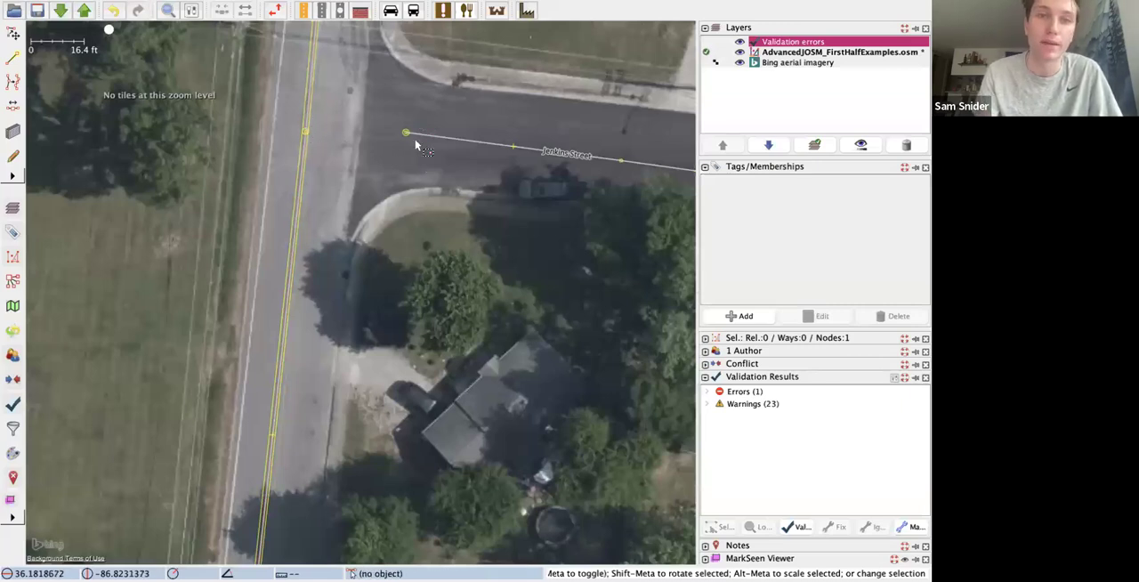
pyautogui.moveTo(407, 135); pyautogui.dragTo(315, 132)
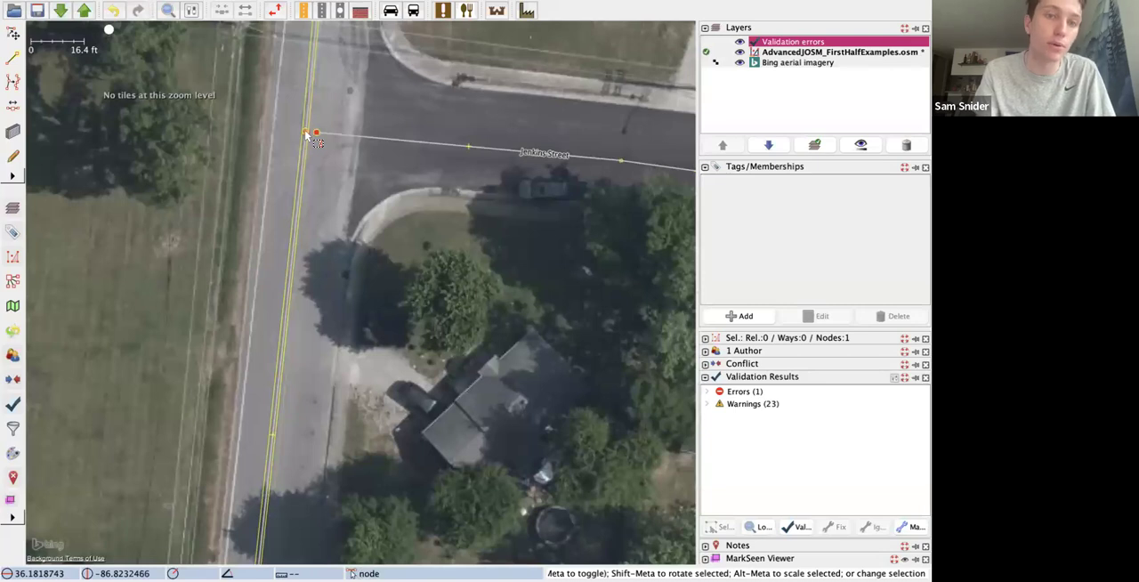
pyautogui.keyDown('shift'); pyautogui.click(306, 133); pyautogui.keyUp('shift')
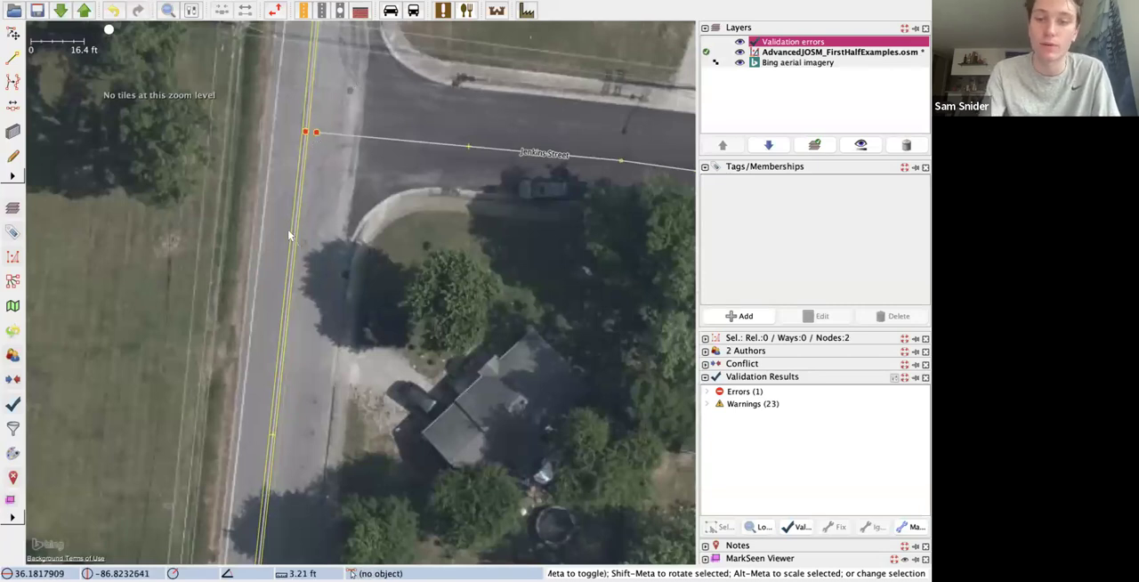
pyautogui.press('m')
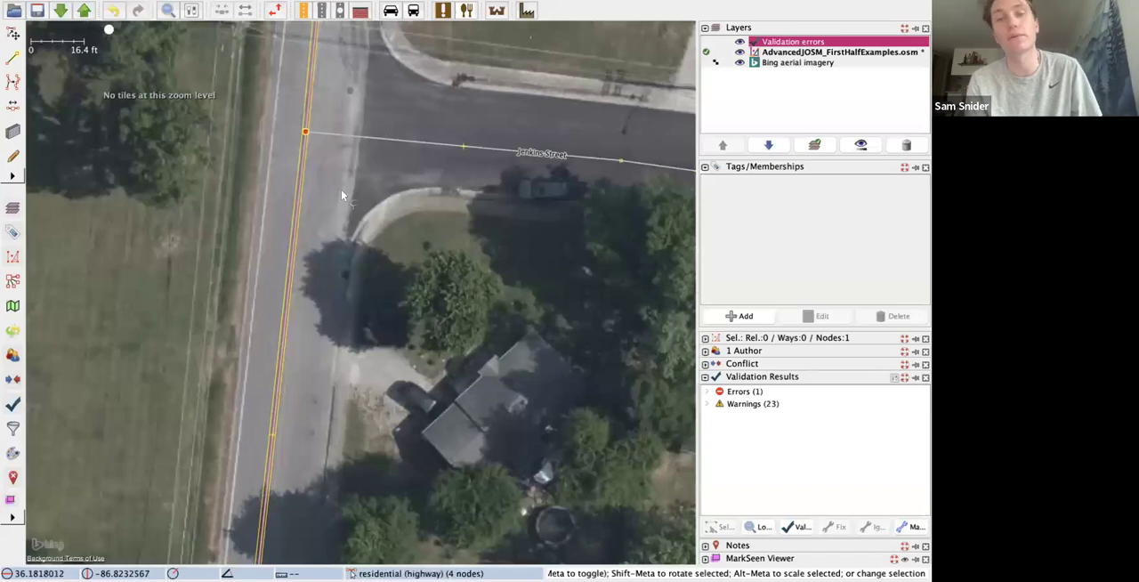
# Step: Unglue the shared corner node between the two adjoining house outlines north of Jenkins Street
pyautogui.scroll(-2, 400, 143)
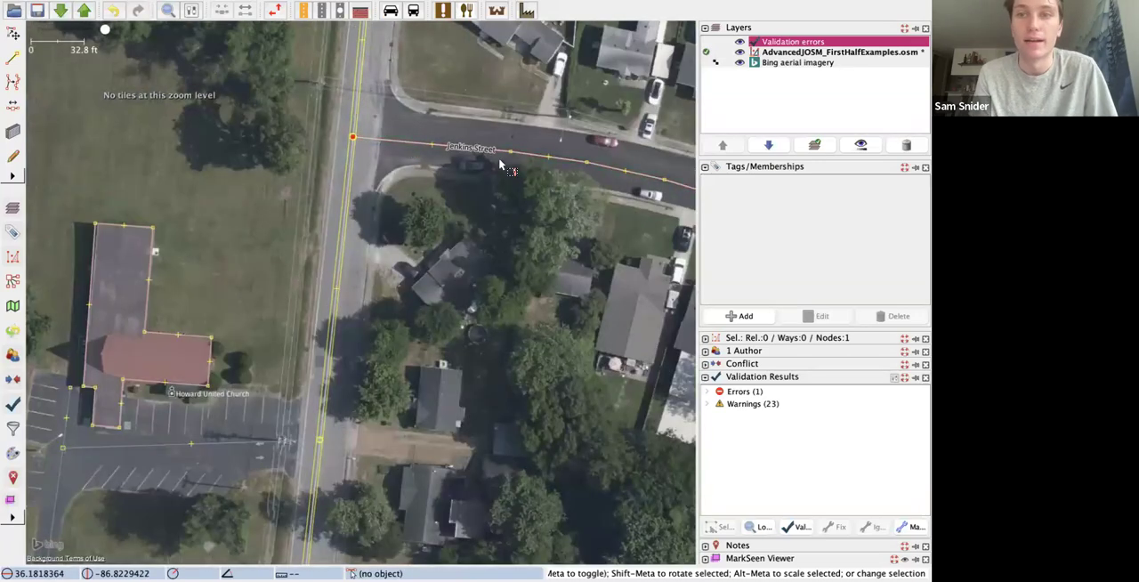
pyautogui.scroll(-2, 499, 165)
pyautogui.scroll(-2, 499, 164)
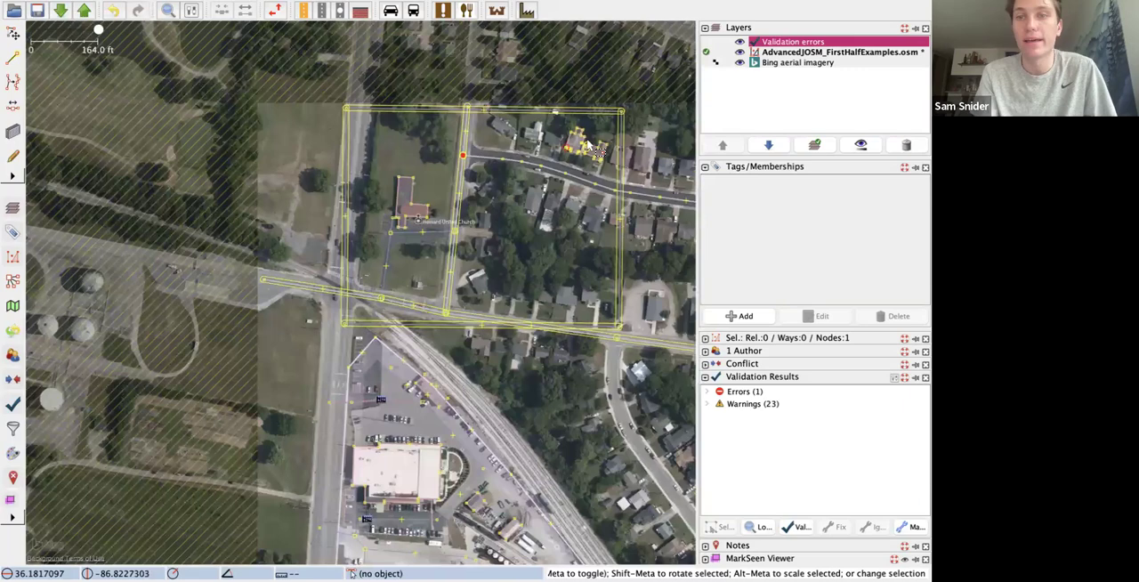
pyautogui.scroll(2, 585, 146)
pyautogui.scroll(3, 587, 147)
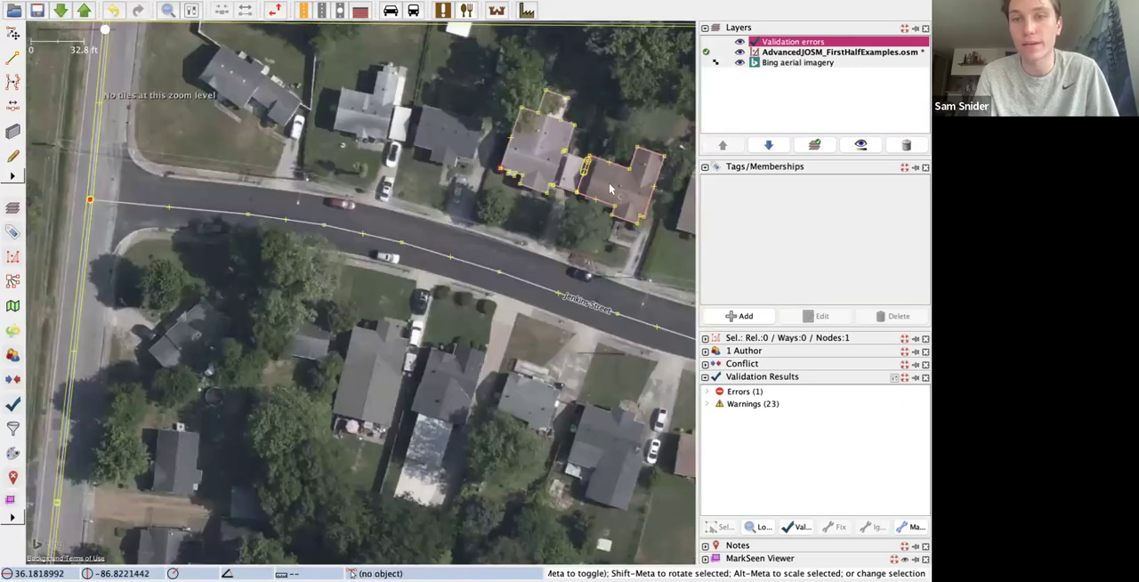
pyautogui.scroll(1, 609, 185)
pyautogui.scroll(2, 609, 185)
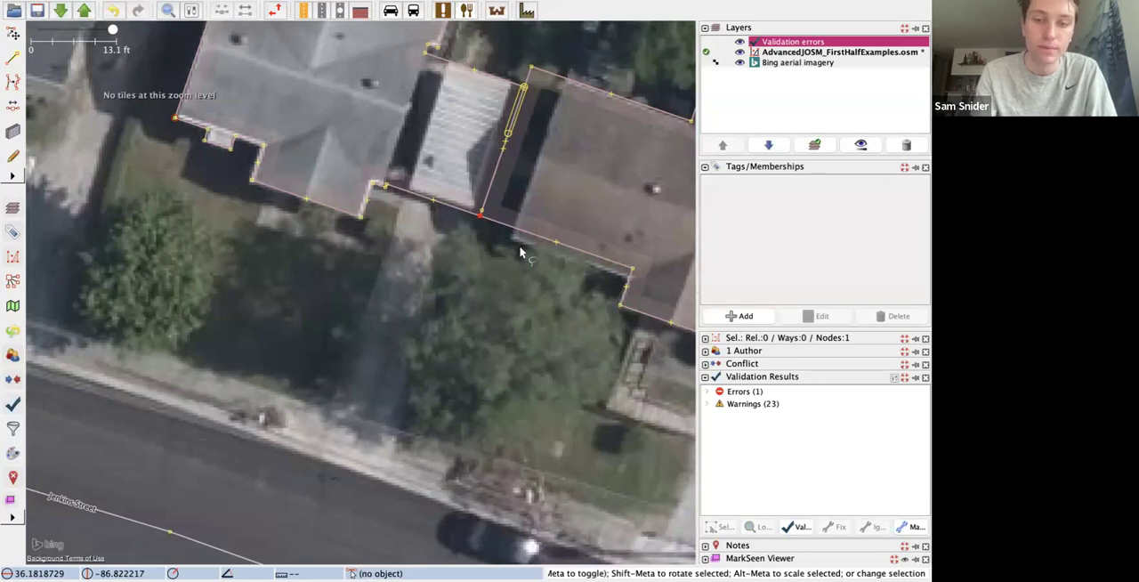
pyautogui.press('g')
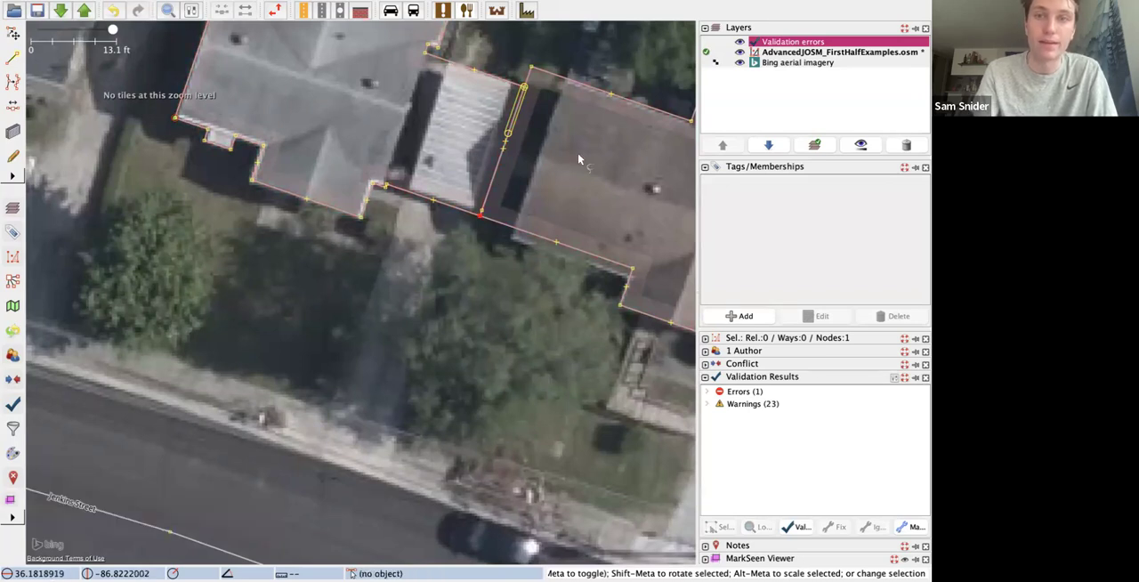
# Step: Extrude the west wall of the eastern house inward to its roof edge in the imagery, and clear the selection
pyautogui.click(535, 230)
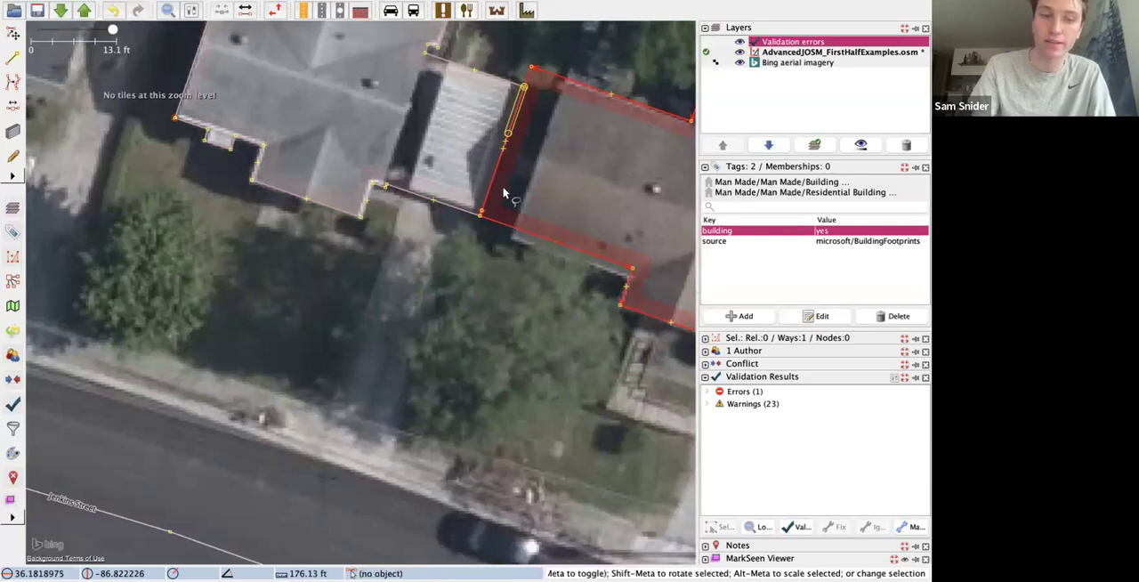
pyautogui.press('x')
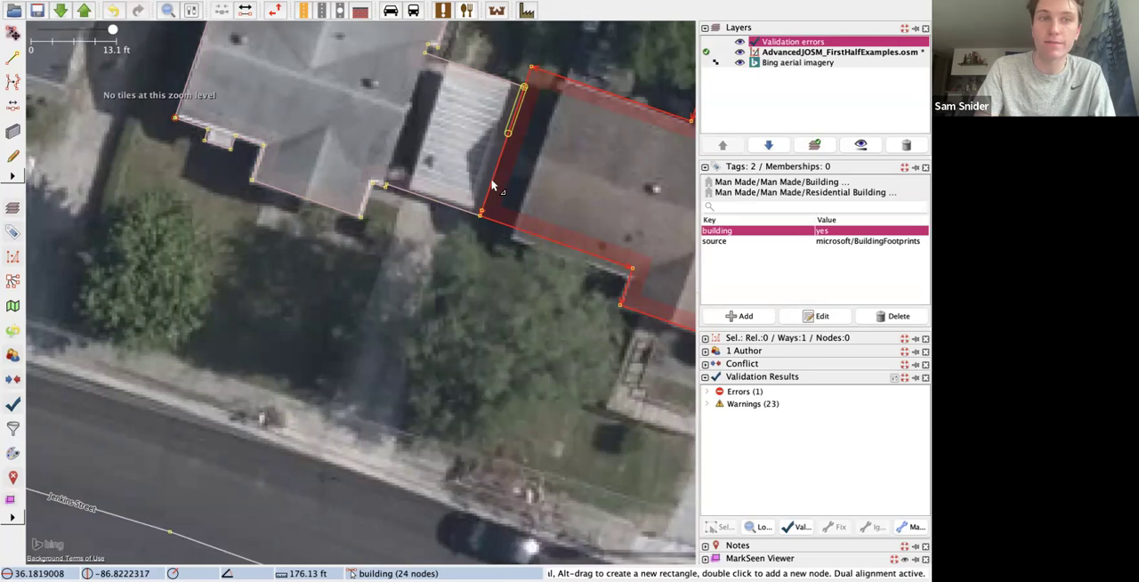
pyautogui.moveTo(494, 185)
pyautogui.mouseDown()
pyautogui.moveTo(527, 209)
pyautogui.moveTo(547, 250)
pyautogui.mouseUp()
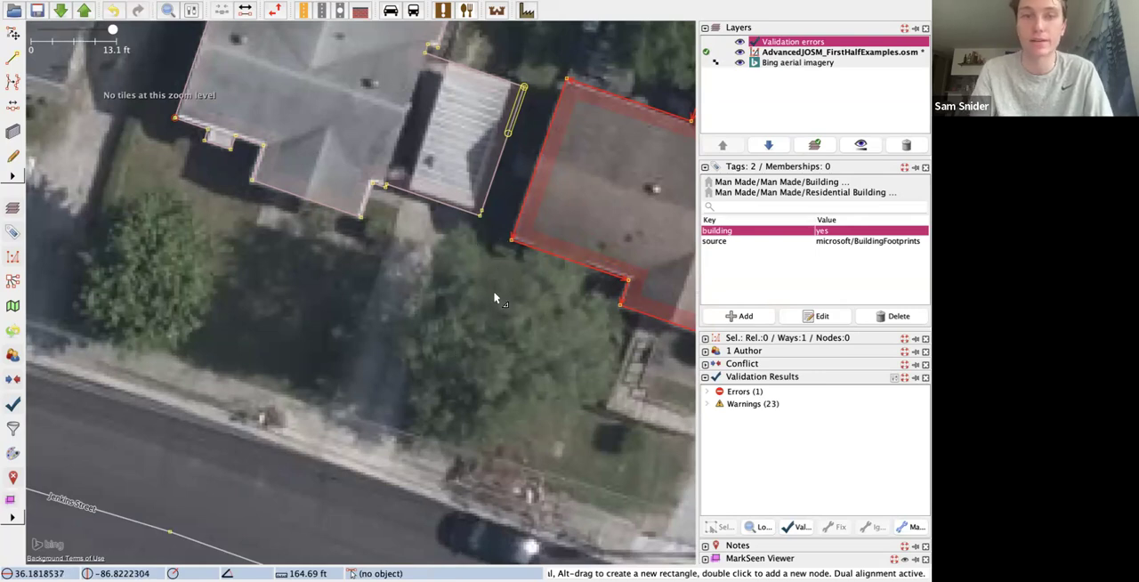
pyautogui.press('Escape')
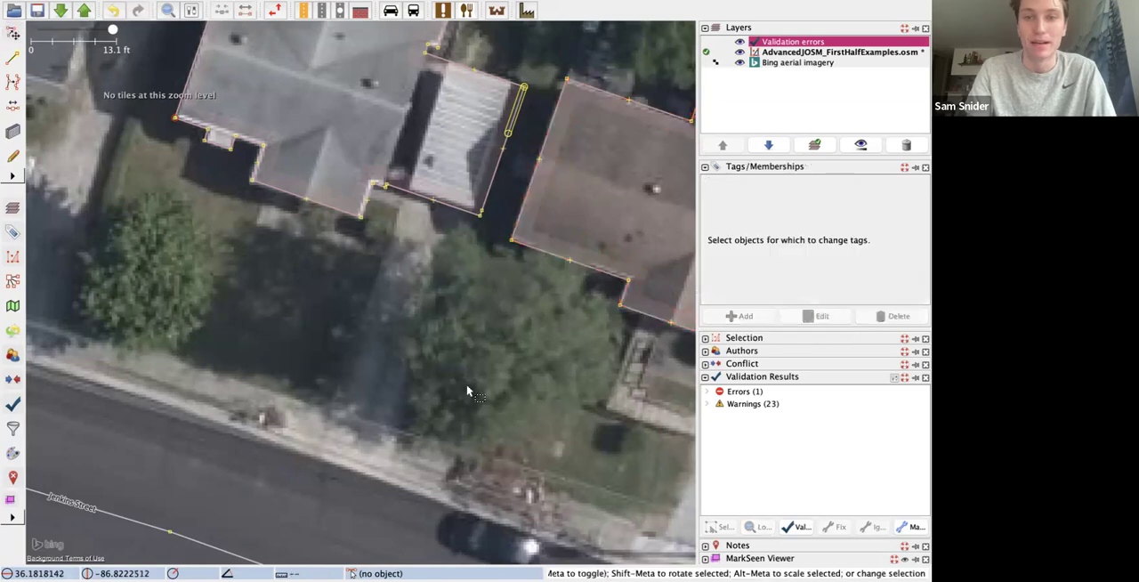
# Step: Move the Jenkins Street node at its eastern junction closer to the end node of the residential road coming from the south
pyautogui.scroll(-5, 470, 386)
pyautogui.scroll(-3, 470, 382)
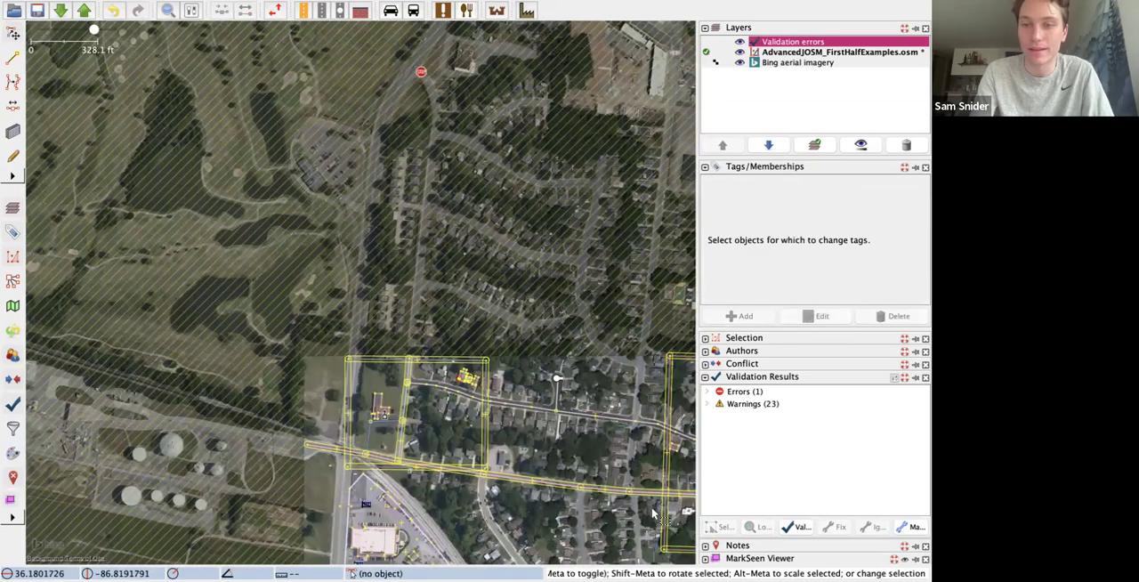
pyautogui.scroll(-2, 652, 515)
pyautogui.scroll(5, 652, 498)
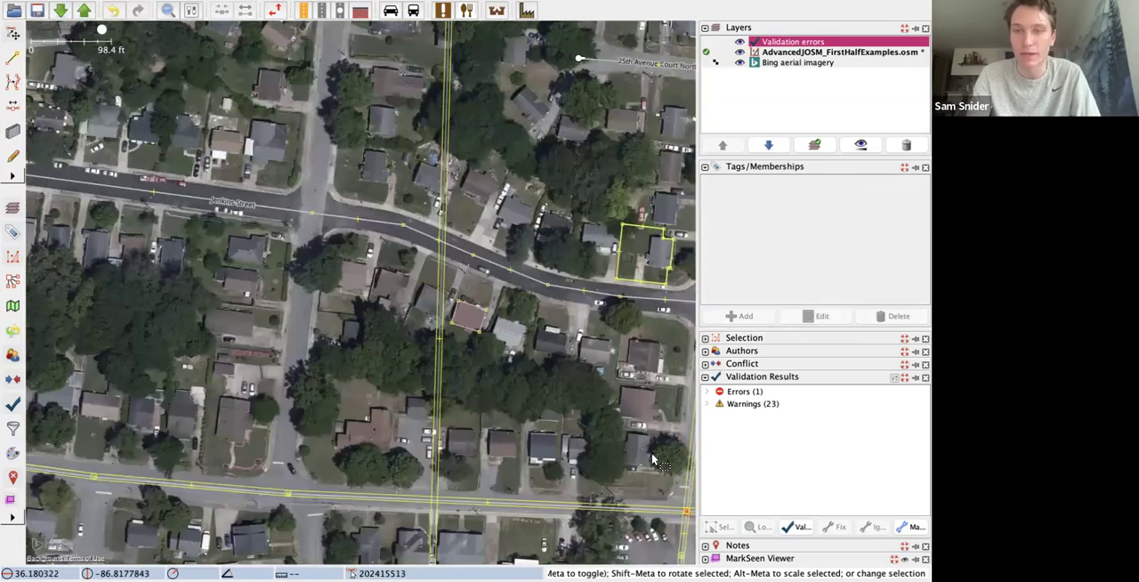
pyautogui.scroll(-3, 651, 459)
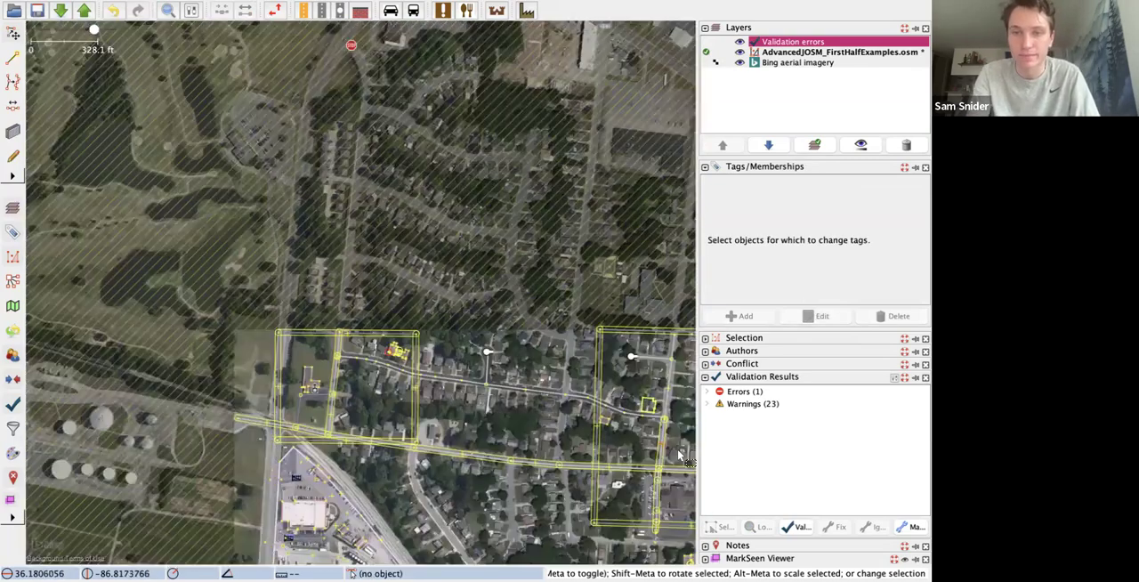
pyautogui.scroll(2, 657, 369)
pyautogui.scroll(5, 659, 368)
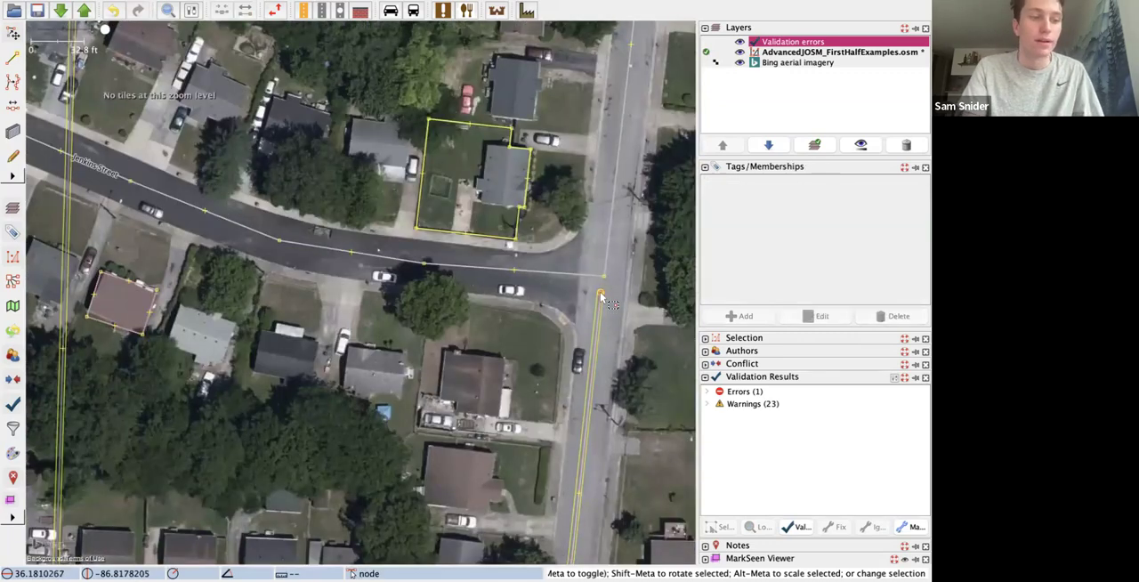
pyautogui.click(602, 291)
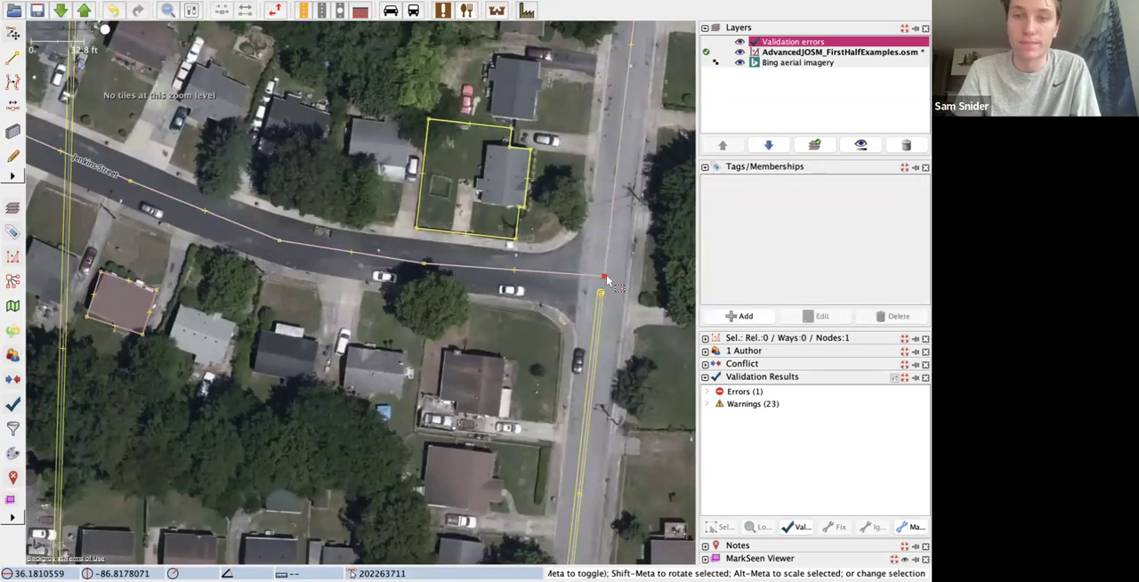
pyautogui.keyDown('shift'); pyautogui.click(601, 293); pyautogui.keyUp('shift')
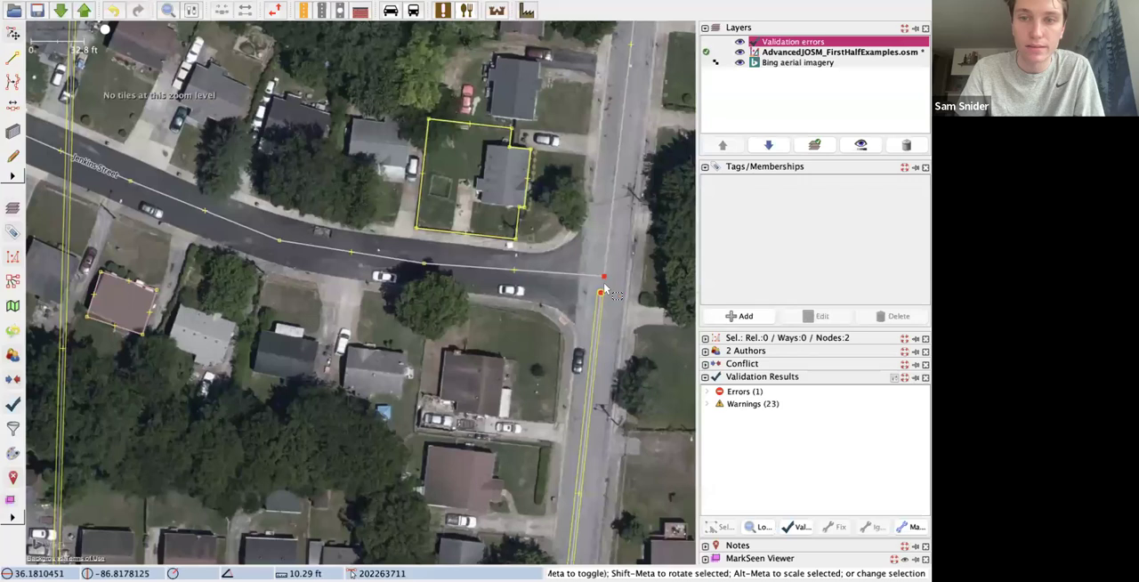
pyautogui.moveTo(605, 285); pyautogui.dragTo(602, 285)
# Step: Merge the Jenkins Street junction node with the end node of the southern residential road
pyautogui.click(628, 313)
pyautogui.keyDown('shift'); pyautogui.click(600, 290); pyautogui.keyUp('shift')
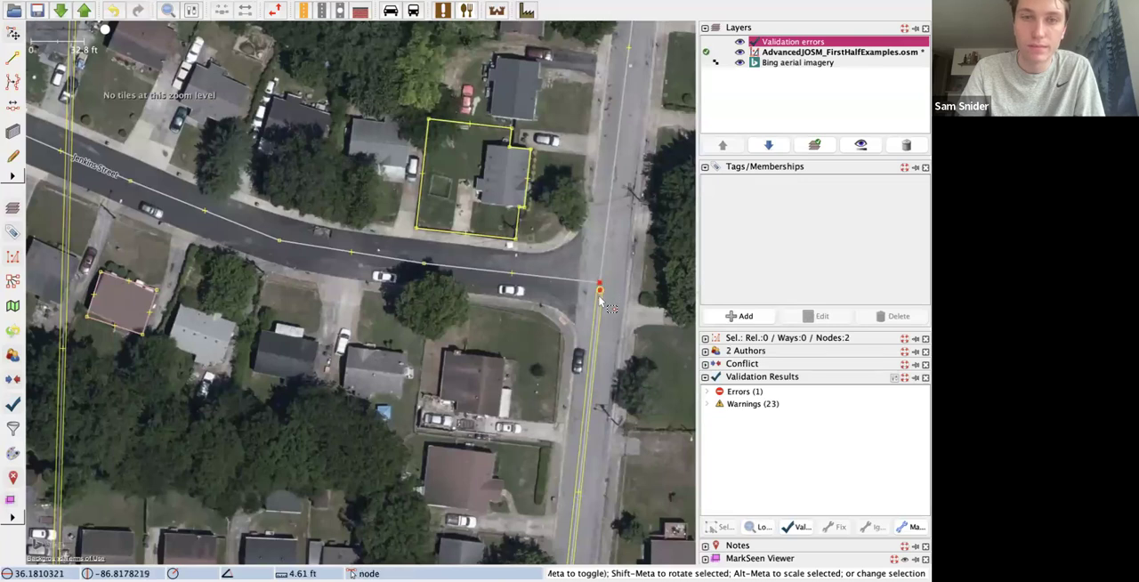
pyautogui.click(256, 11)
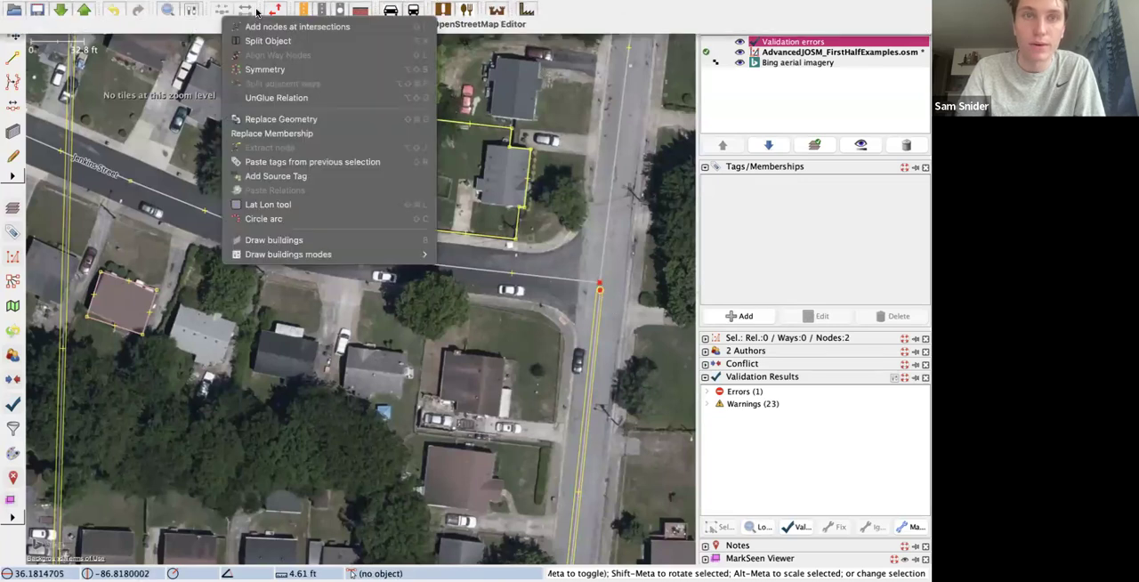
pyautogui.click(215, 10)
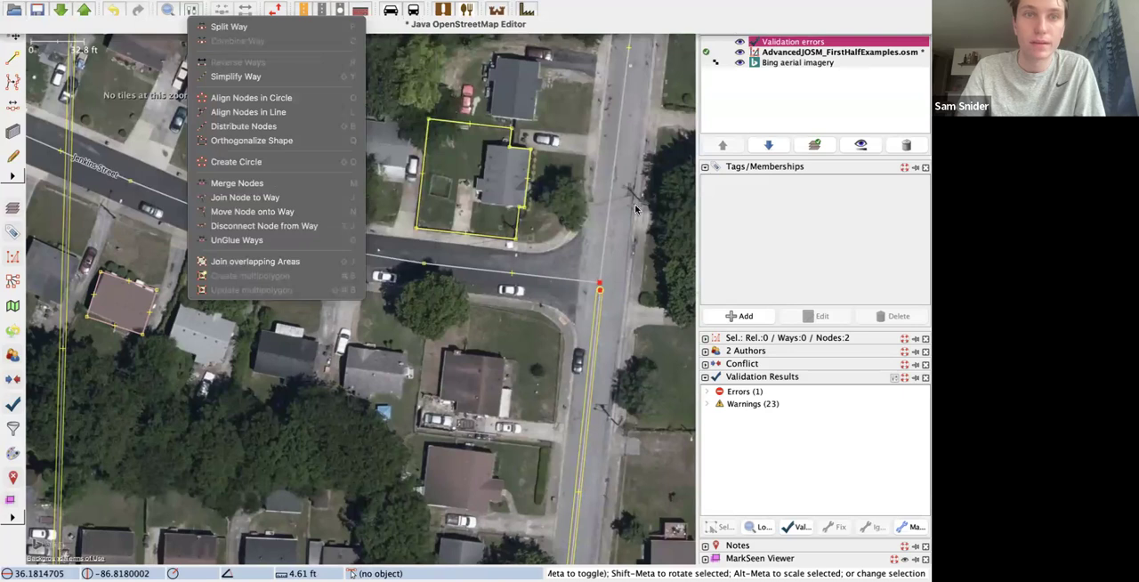
pyautogui.click(637, 264)
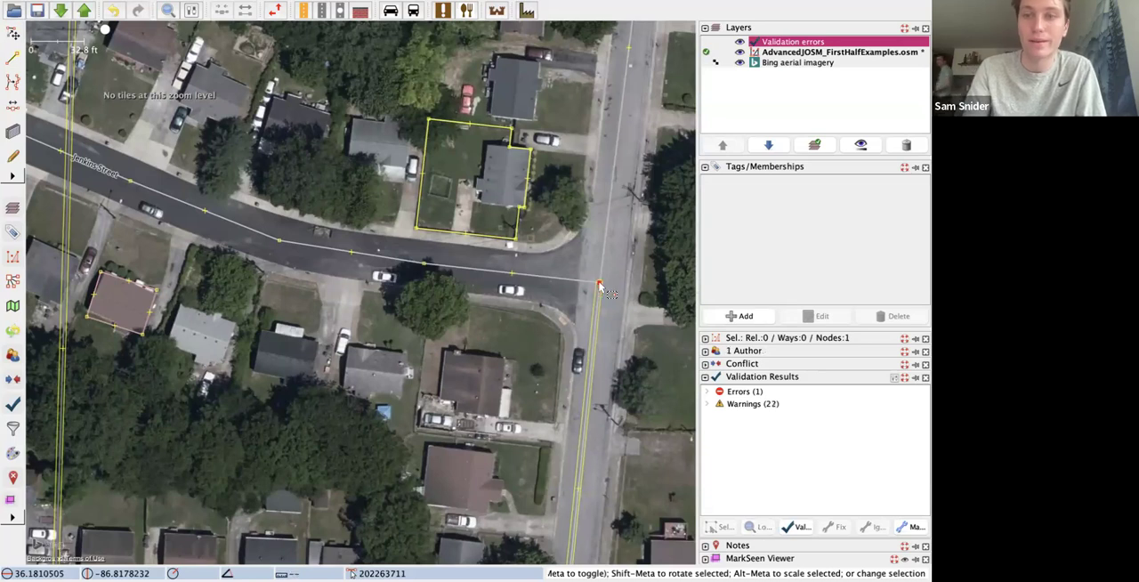
pyautogui.press('m')
# Step: Compare the way directions and tags of the southern residential road and Jenkins Street where they meet
pyautogui.click(600, 310)
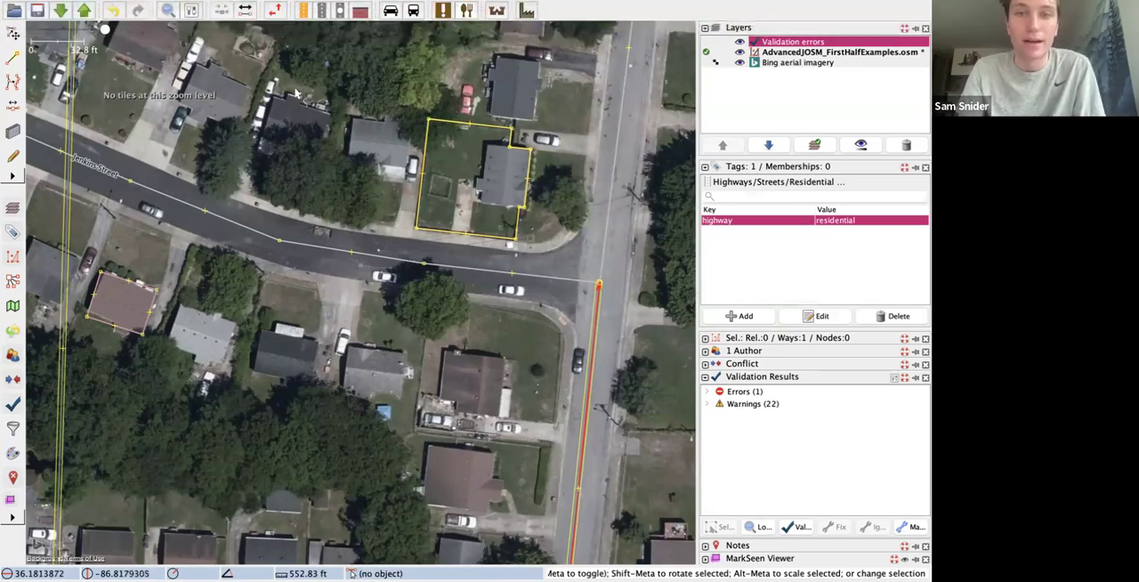
pyautogui.click(264, 9)
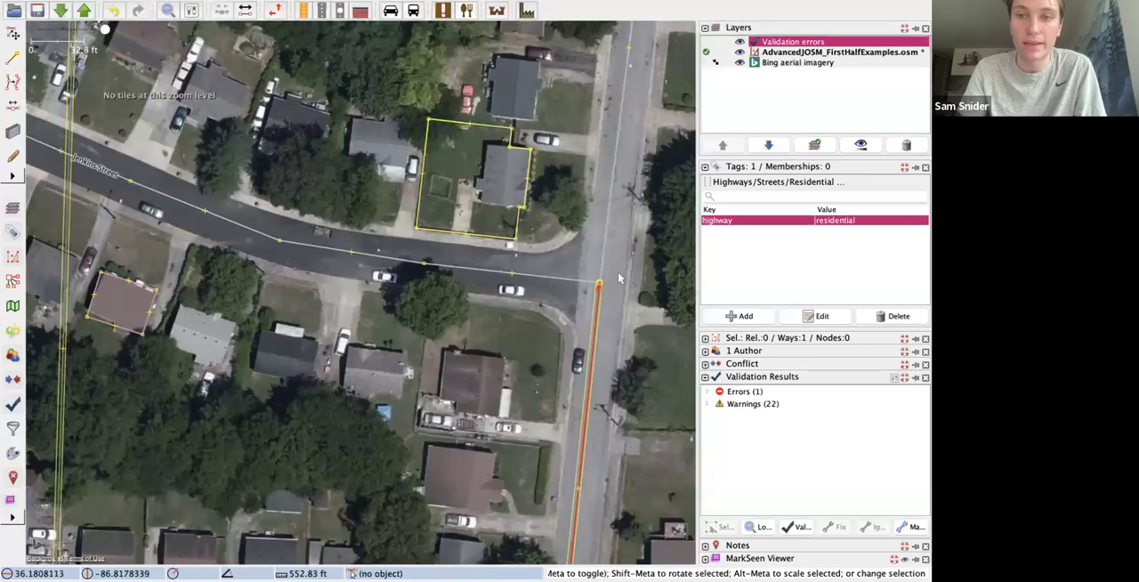
pyautogui.click(602, 219)
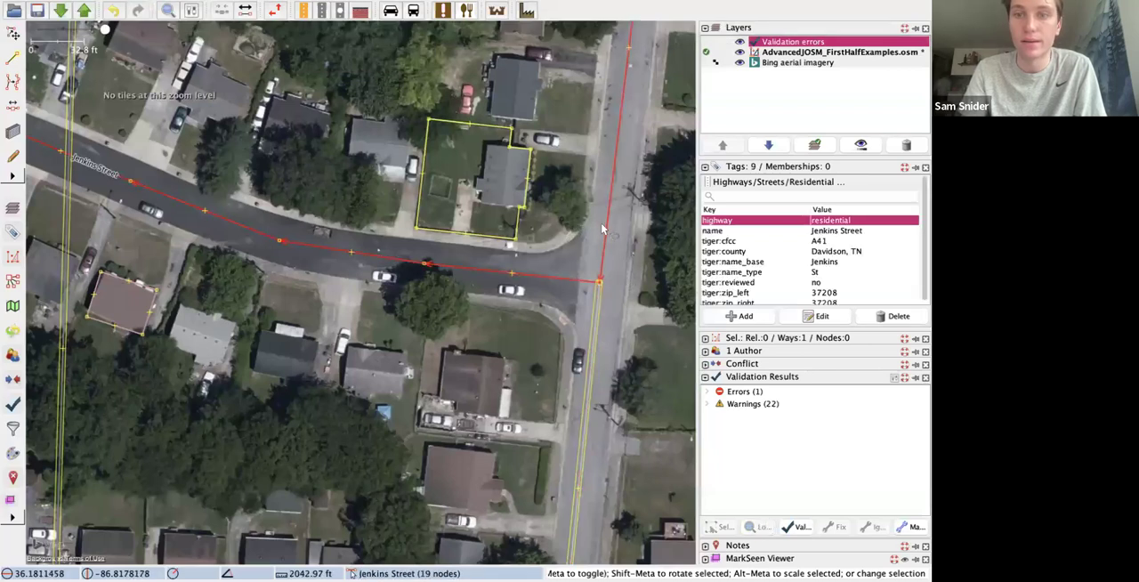
pyautogui.click(591, 356)
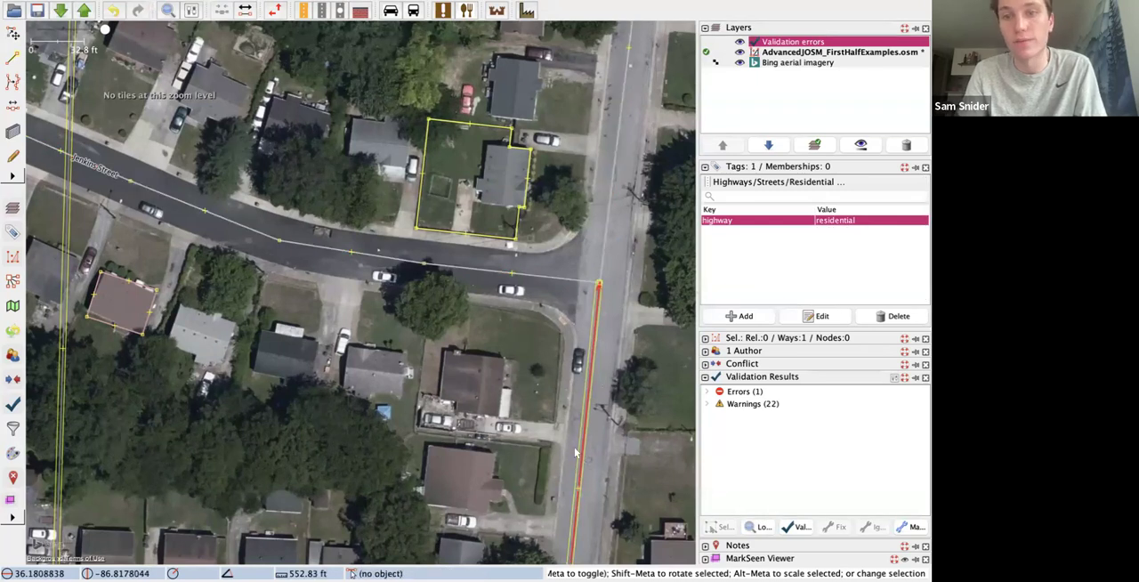
pyautogui.click(609, 224)
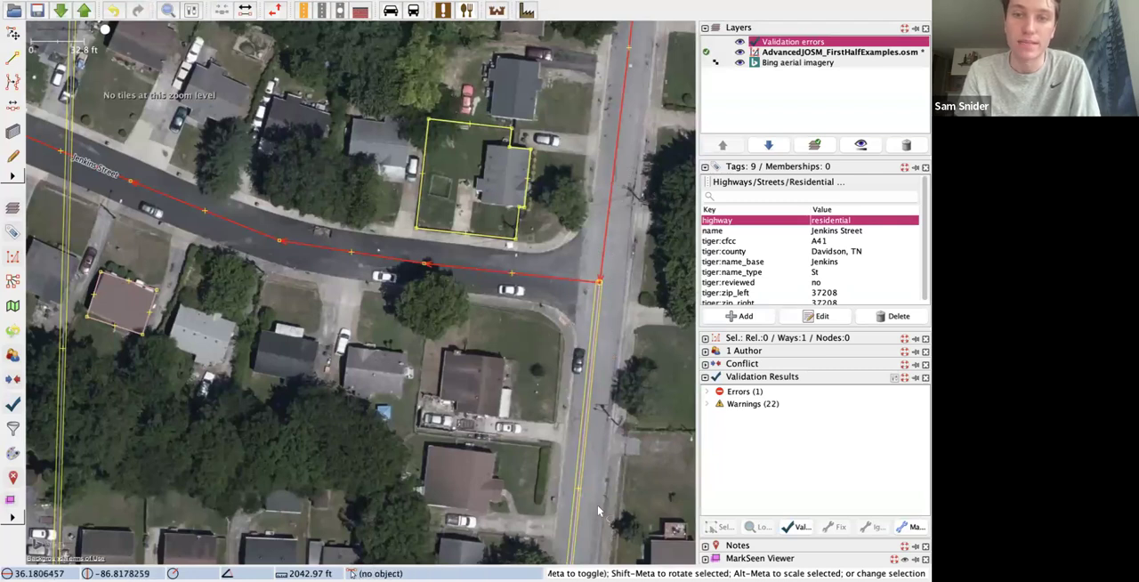
# Step: Reverse the direction of the residential road running south from the Jenkins Street junction, and clear the selection
pyautogui.click(587, 464)
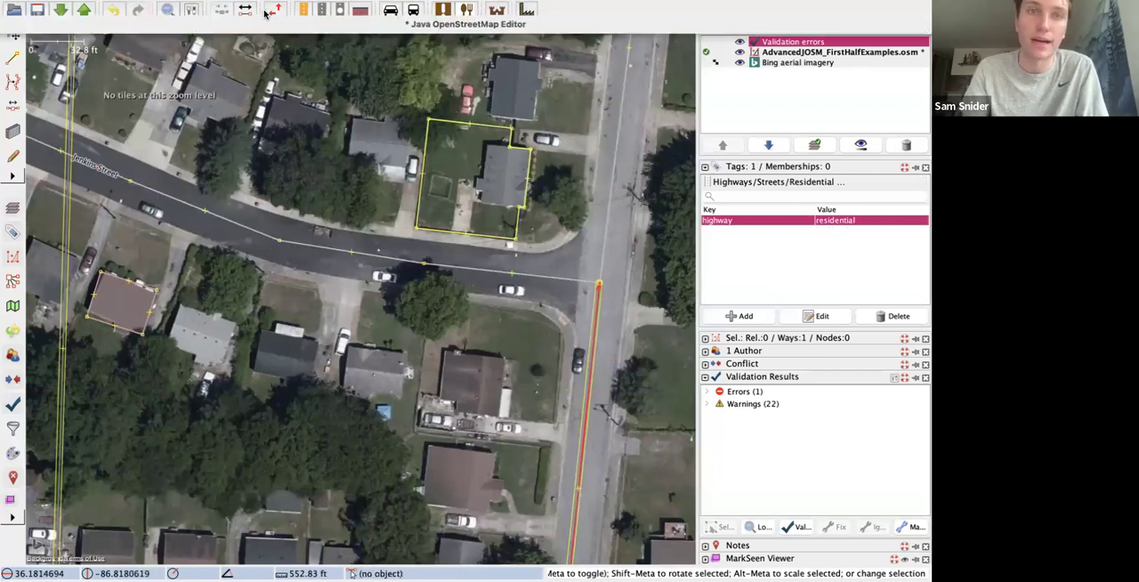
pyautogui.click(233, 12)
pyautogui.moveTo(207, 12)
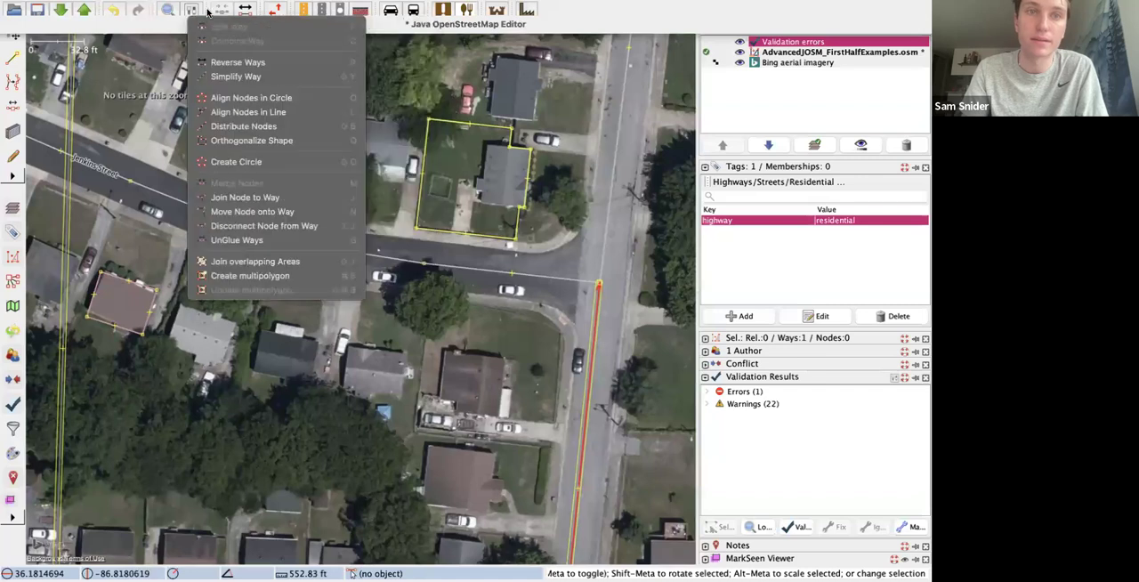
pyautogui.click(226, 64)
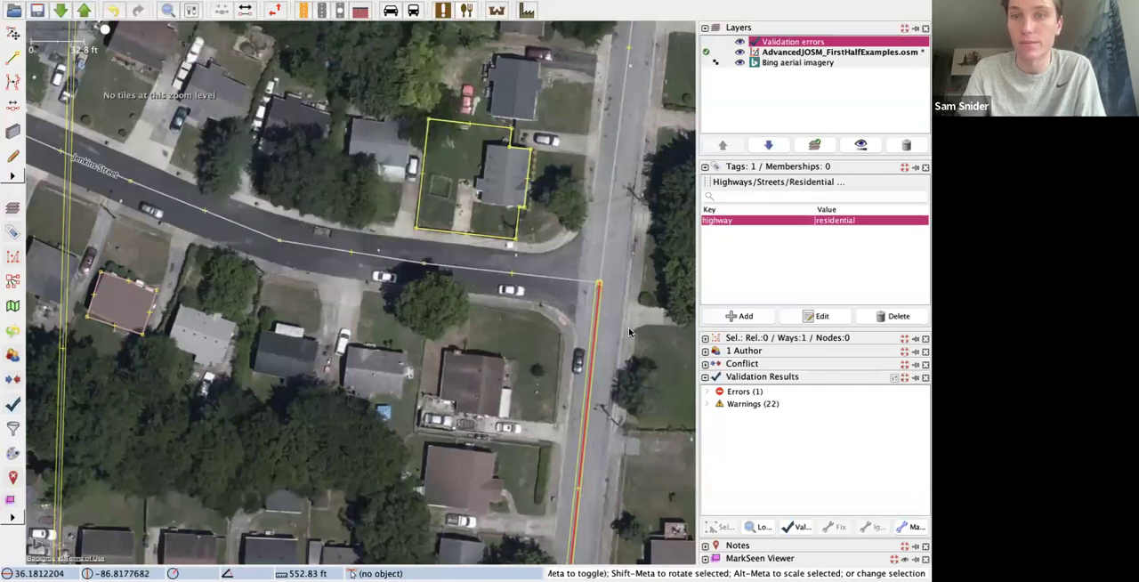
pyautogui.click(647, 377)
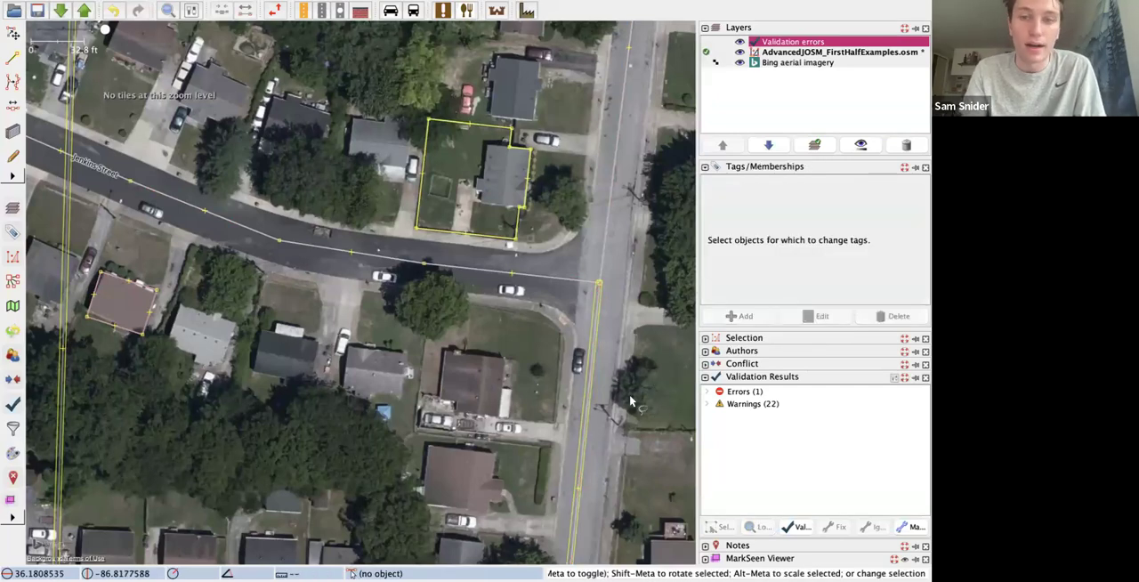
# Step: Merge the eastern end node of the east-west residential road with the adjacent end node of the unclassified road
pyautogui.scroll(-10, 629, 395)
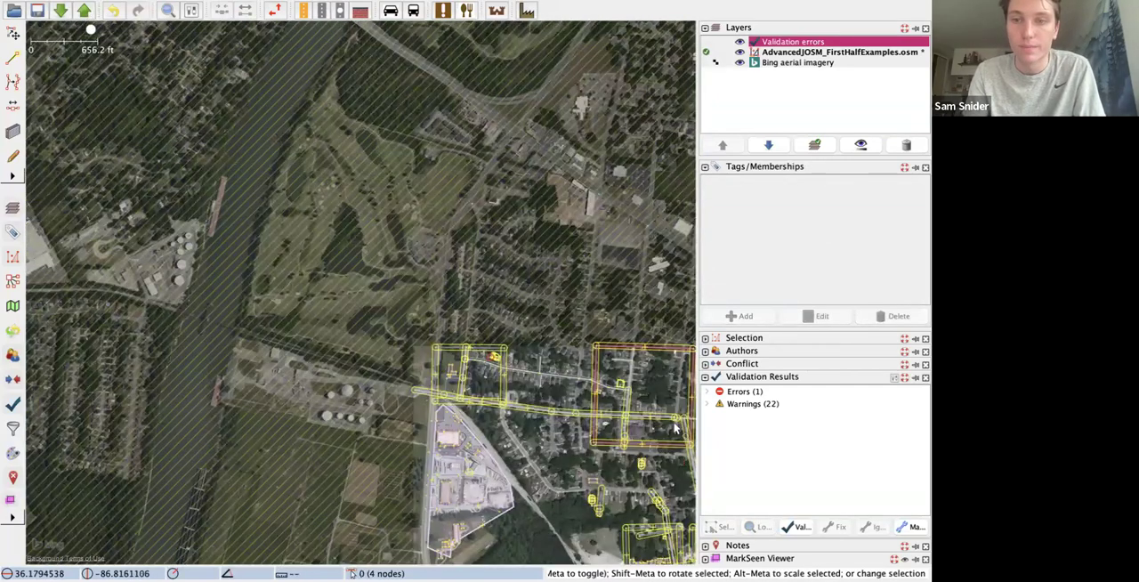
pyautogui.scroll(5, 668, 392)
pyautogui.scroll(-5, 672, 378)
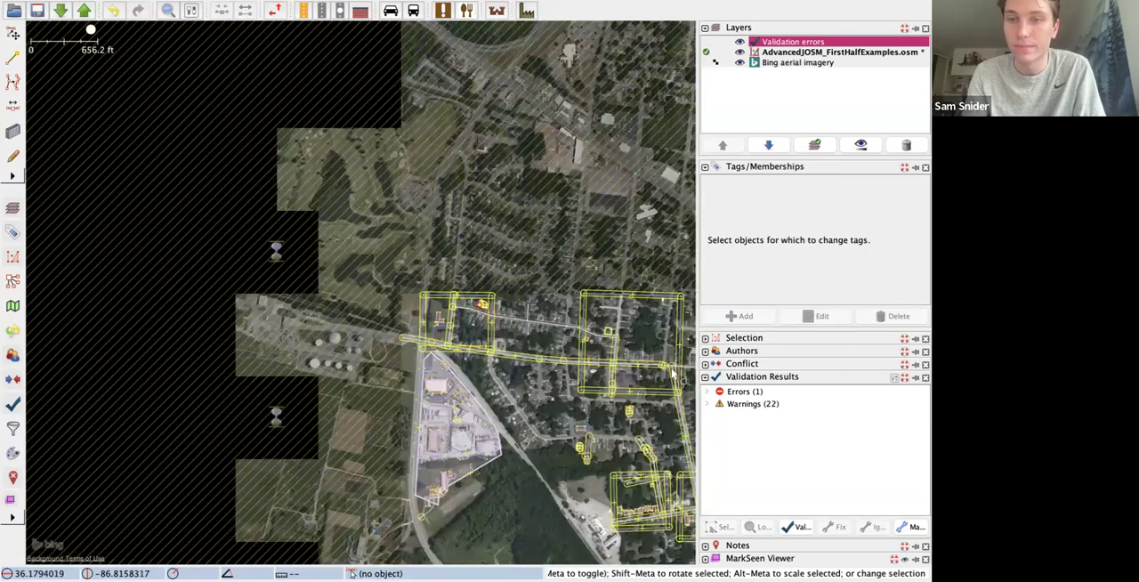
pyautogui.scroll(5, 674, 375)
pyautogui.click(654, 315)
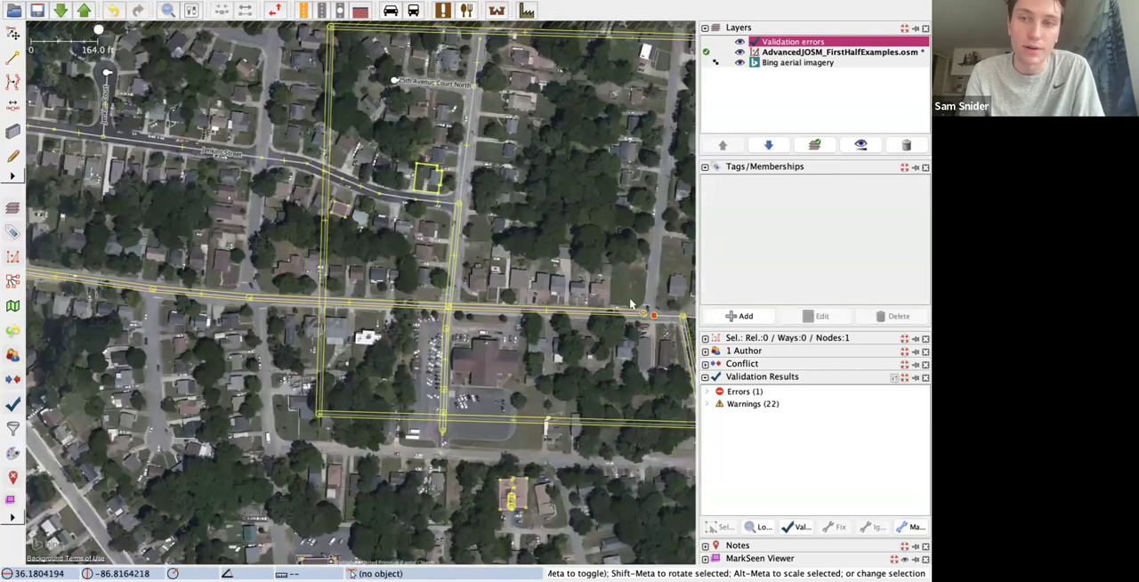
pyautogui.keyDown('shift'); pyautogui.click(654, 317); pyautogui.keyUp('shift')
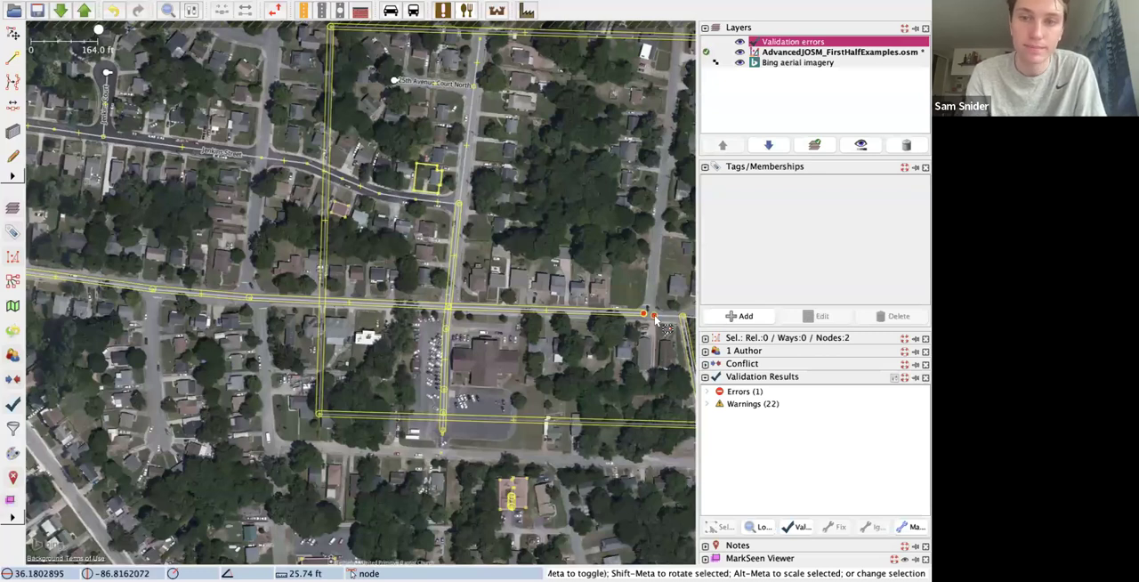
pyautogui.press('m')
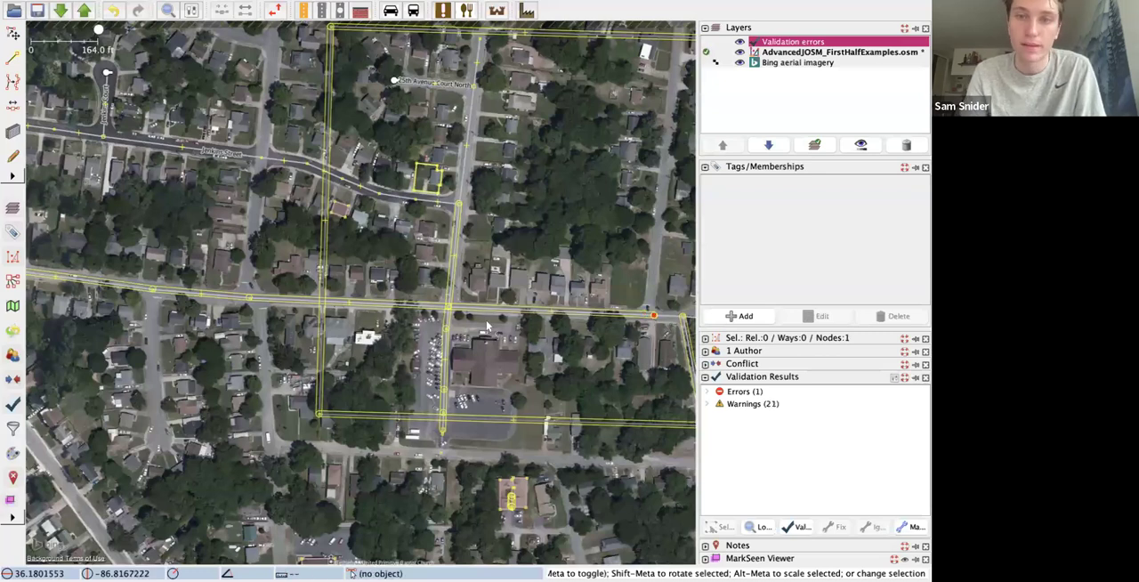
# Step: Compare the highway tags of the unclassified and residential roads that meet at the merged node
pyautogui.click(678, 328)
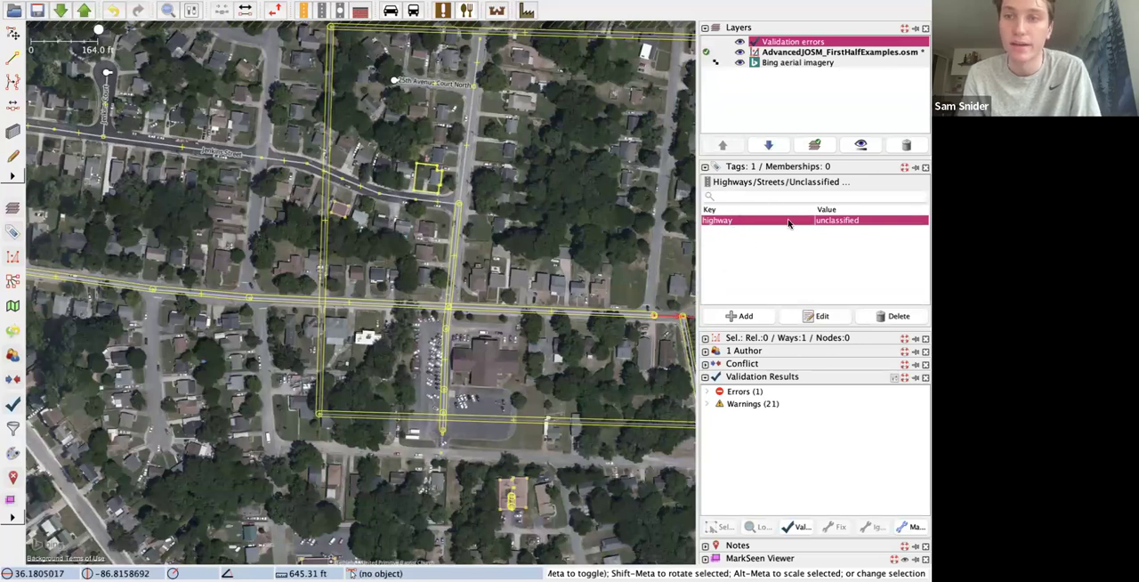
pyautogui.click(634, 321)
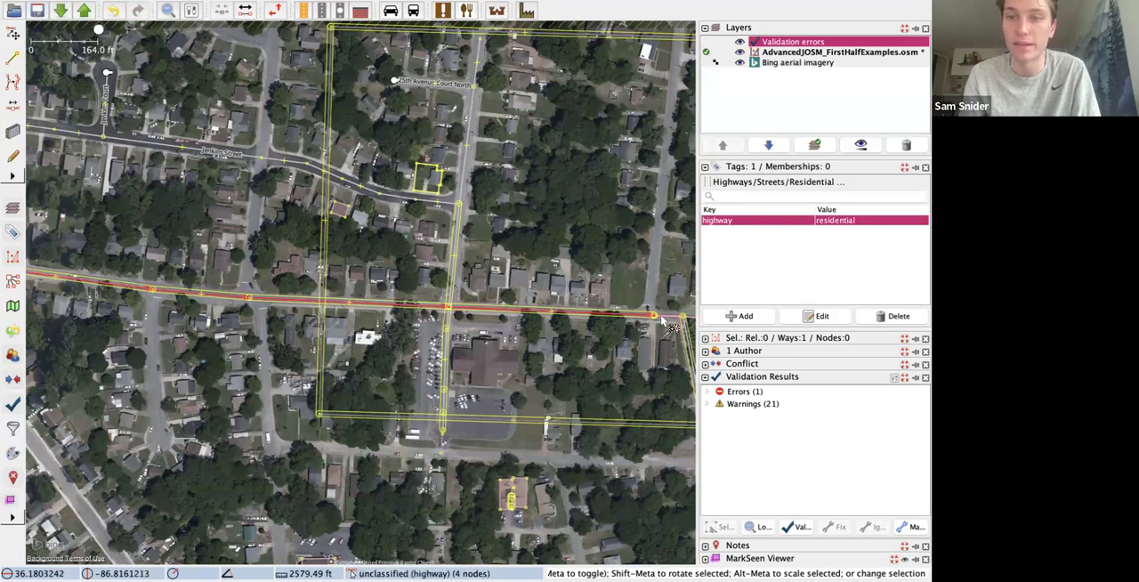
pyautogui.click(664, 318)
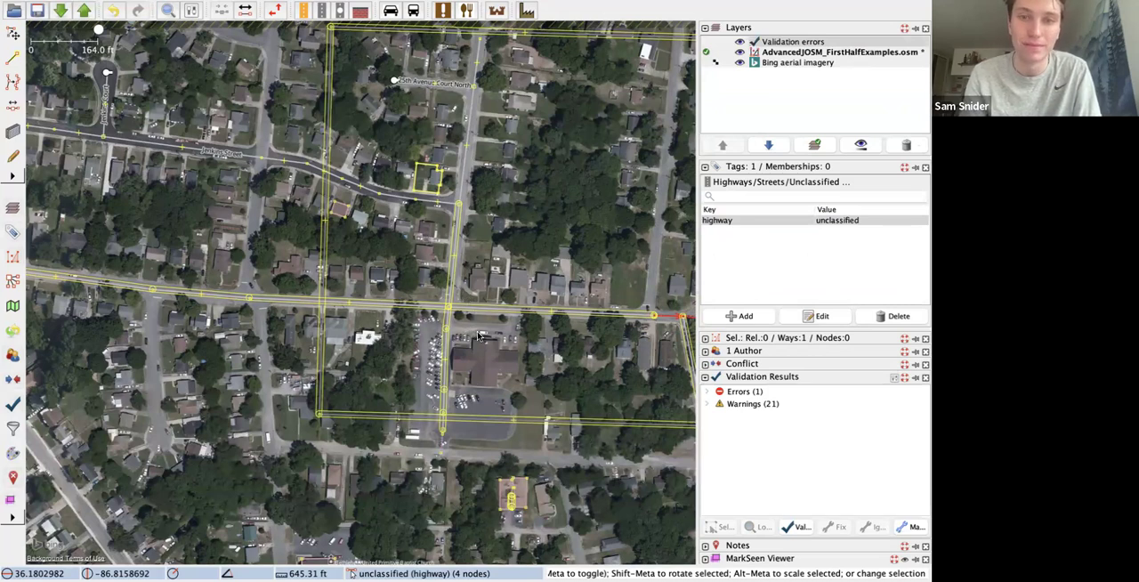
pyautogui.click(486, 342)
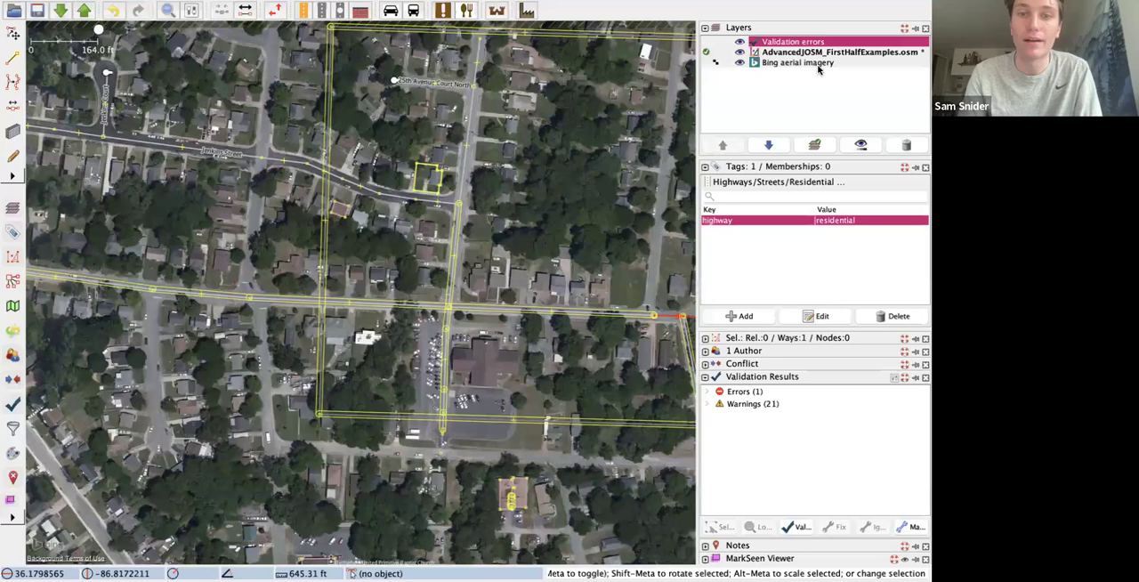
# Step: Try to split the north-south residential road at its crossing with the east-west road, with only the junction node selected
pyautogui.click(447, 307)
pyautogui.scroll(4, 449, 341)
pyautogui.scroll(-4, 448, 341)
pyautogui.scroll(3, 449, 341)
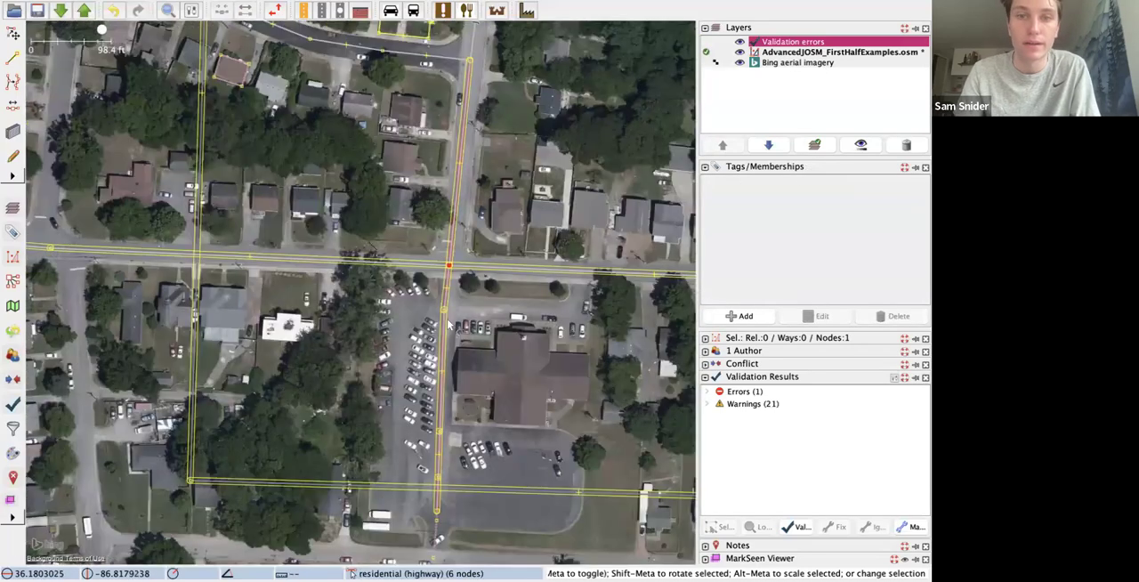
pyautogui.click(452, 246)
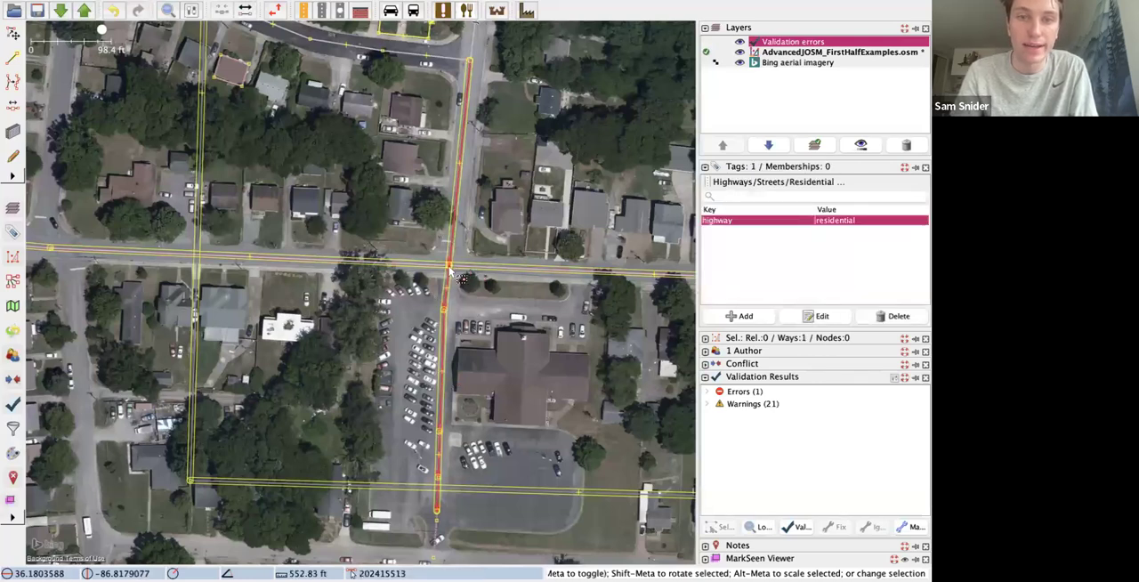
pyautogui.click(449, 268)
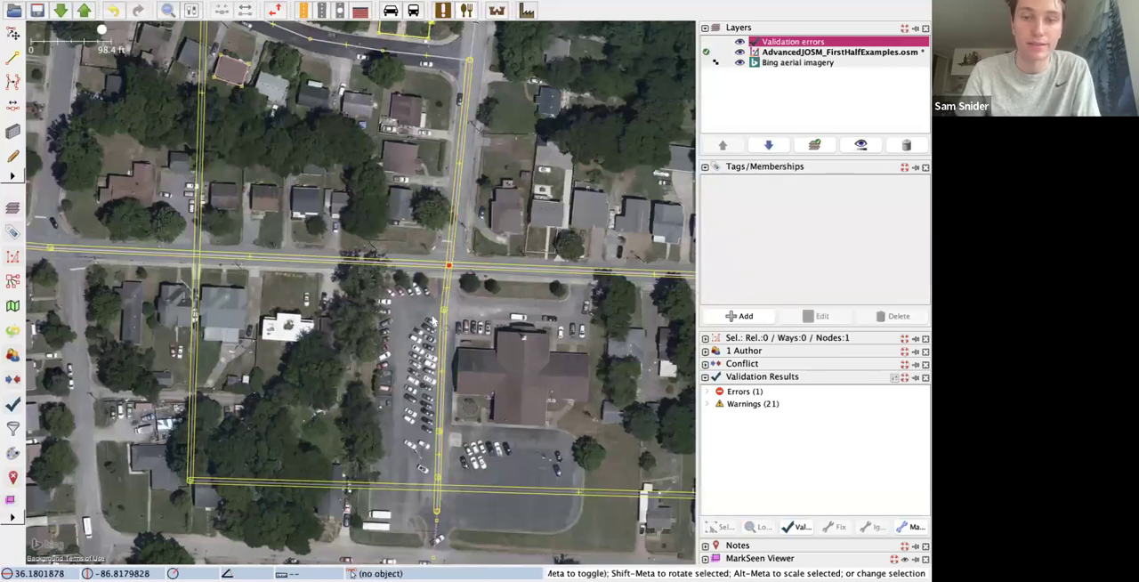
pyautogui.click(458, 255)
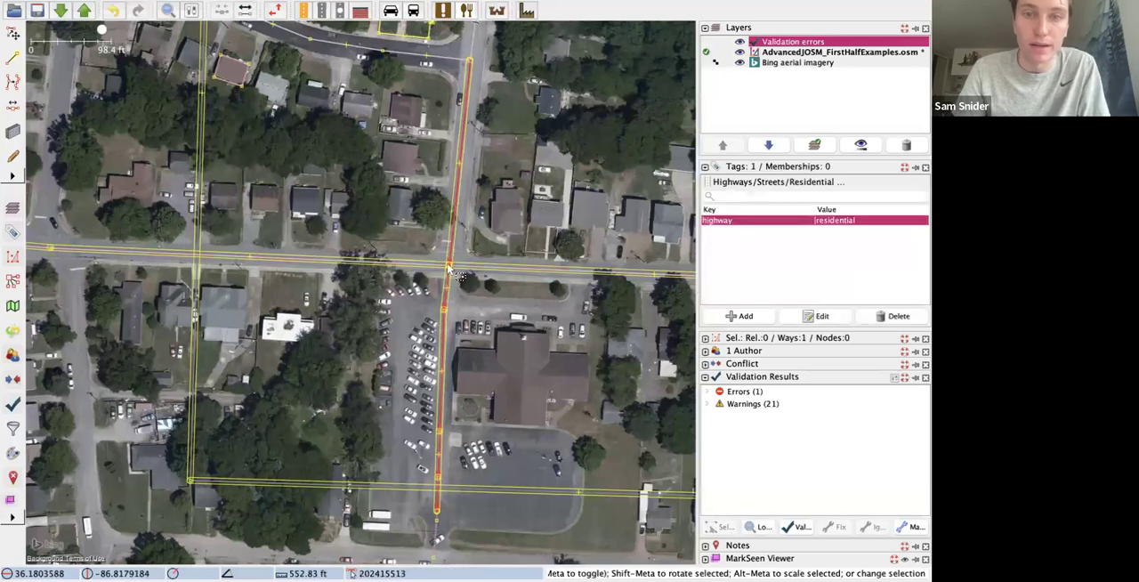
pyautogui.click(450, 268)
pyautogui.click(216, 12)
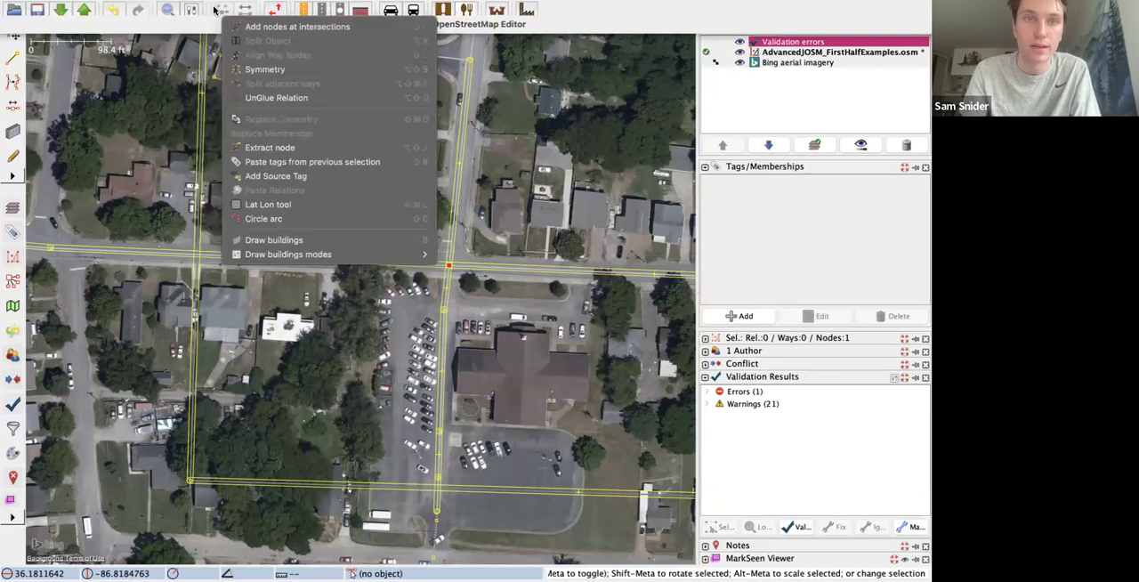
pyautogui.press('Return')
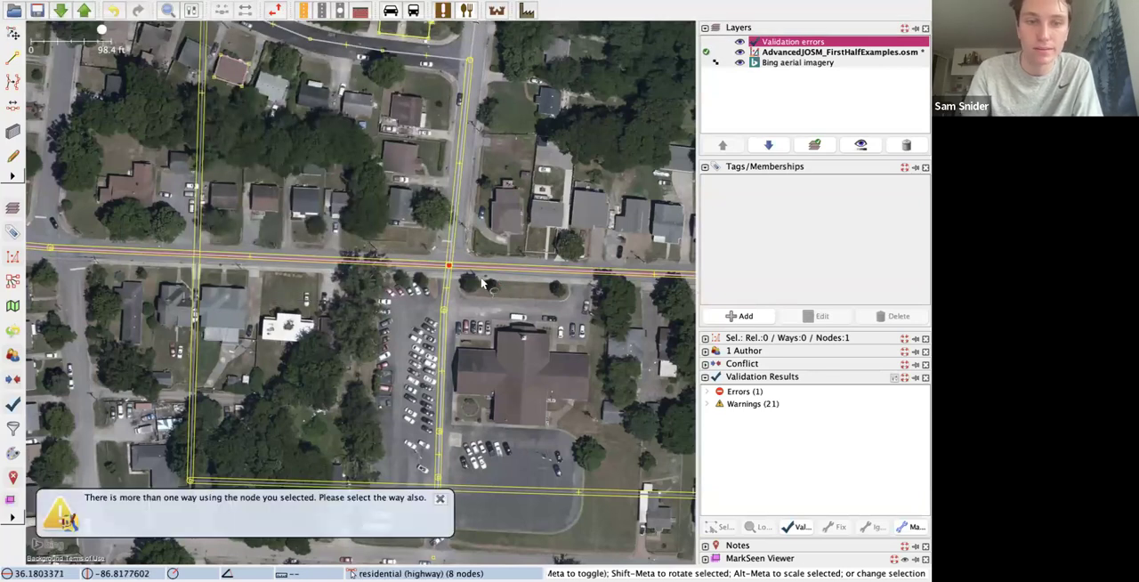
# Step: Split the north-south residential road at its crossing with the east-west road, selecting both way and node, and check the two resulting segments
pyautogui.click(450, 256)
pyautogui.keyDown('shift'); pyautogui.click(449, 263); pyautogui.keyUp('shift')
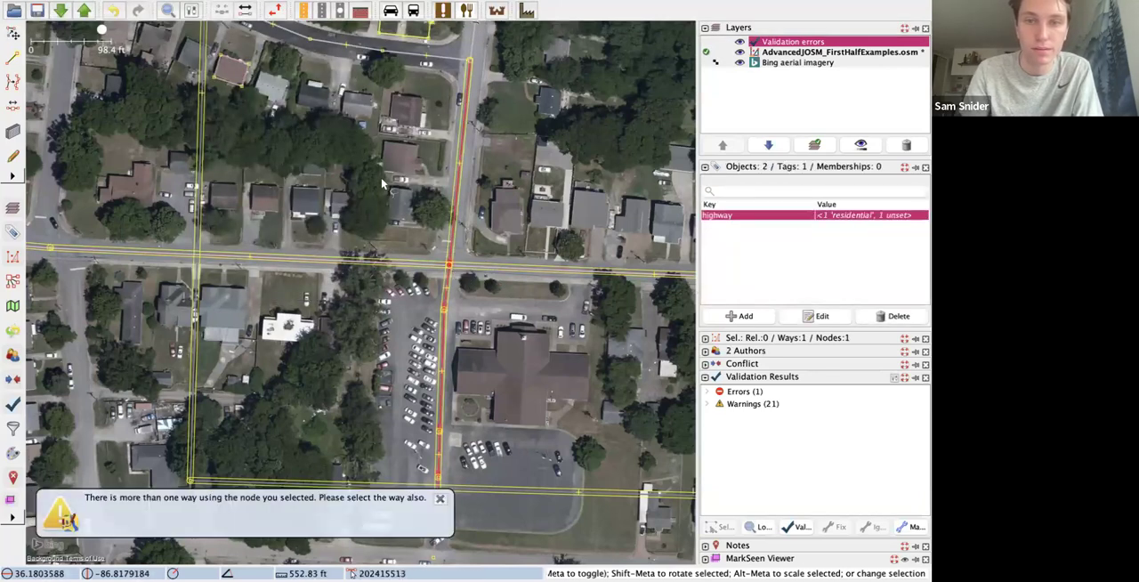
pyautogui.click(201, 3)
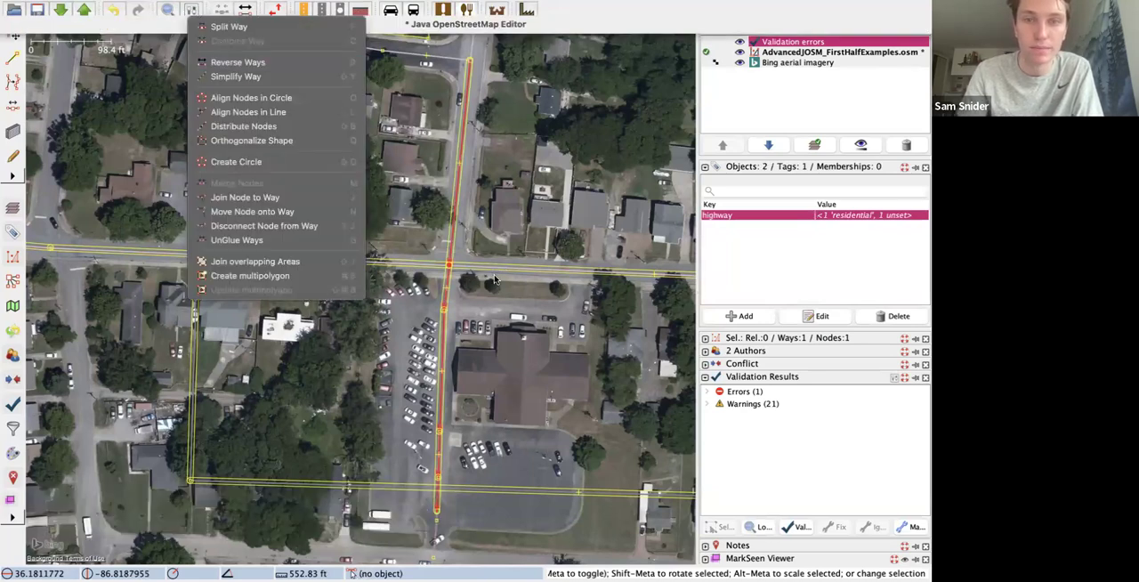
pyautogui.click(280, 34)
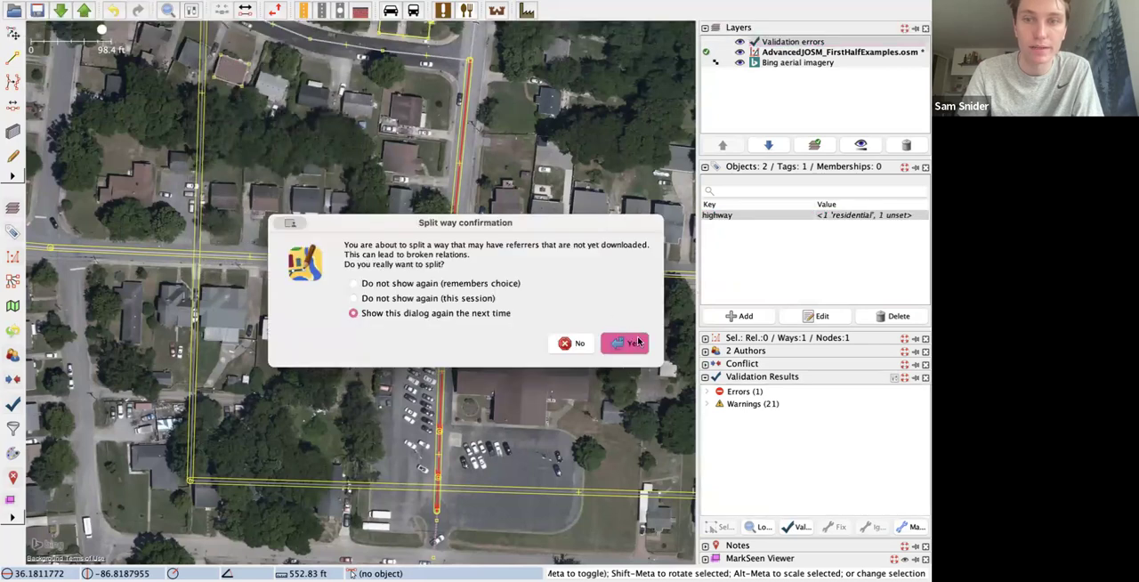
pyautogui.click(627, 344)
pyautogui.moveTo(449, 265); pyautogui.dragTo(452, 261)
pyautogui.click(449, 239)
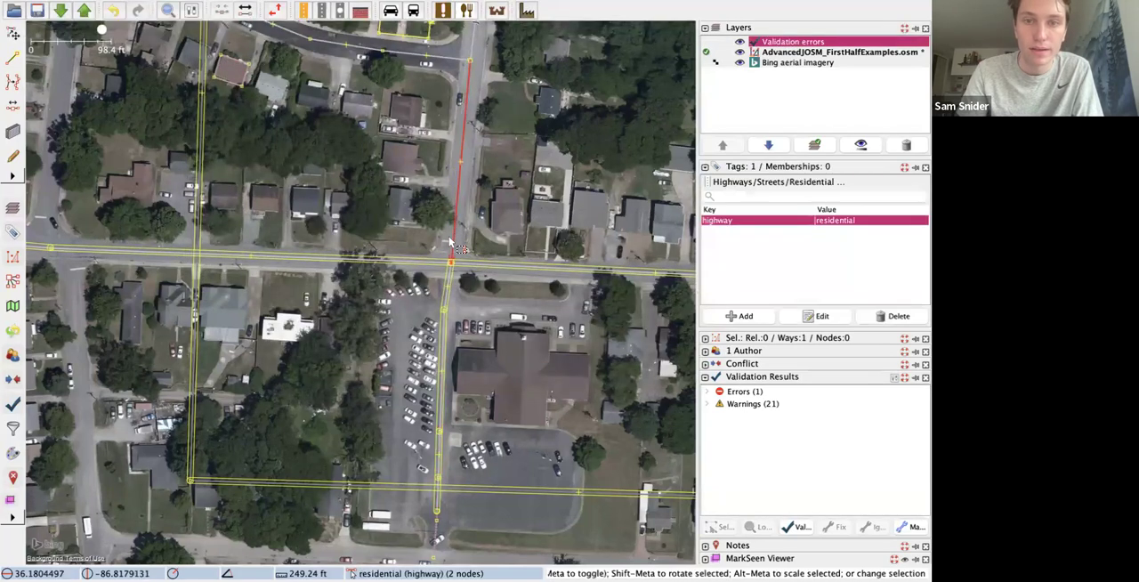
pyautogui.click(445, 304)
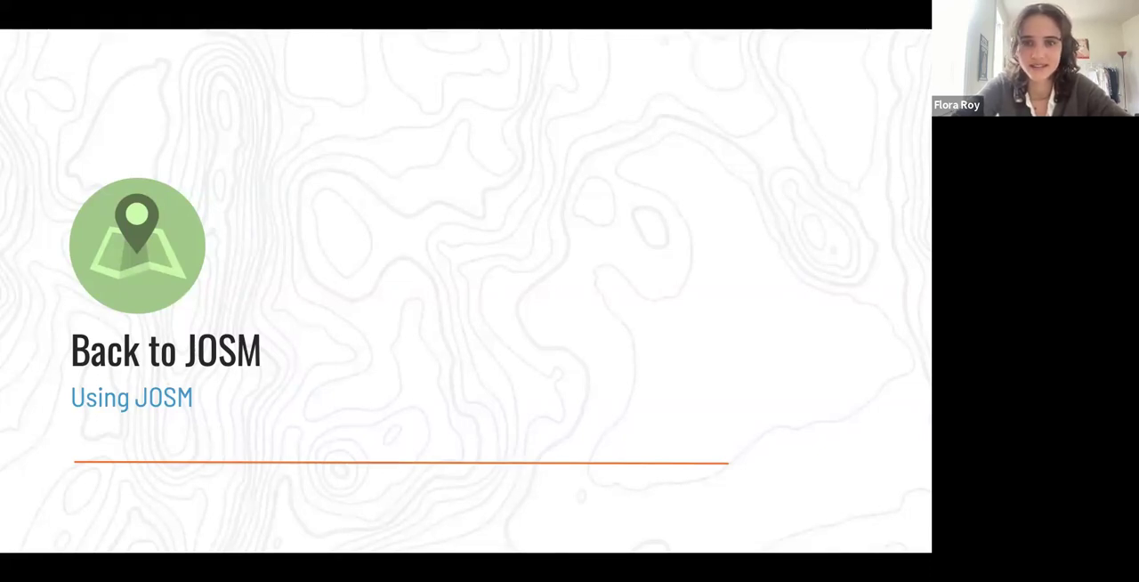
pyautogui.press('Right')
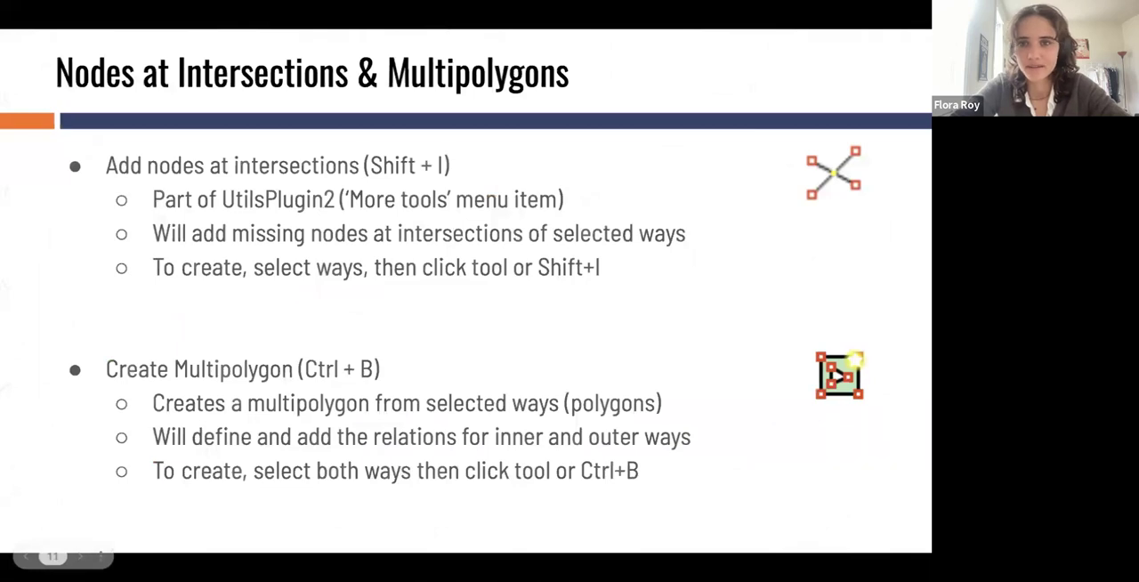
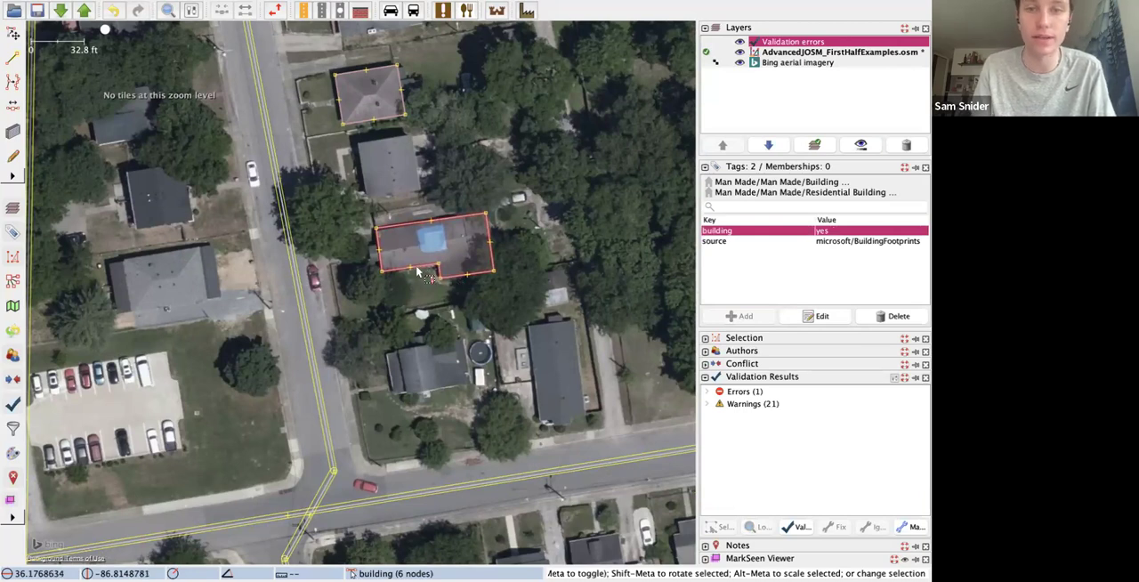
# Step: Draw a small rectangular building about 13 ft wide around the blue patch inside the L-shaped building
pyautogui.click(423, 267)
pyautogui.click(428, 349)
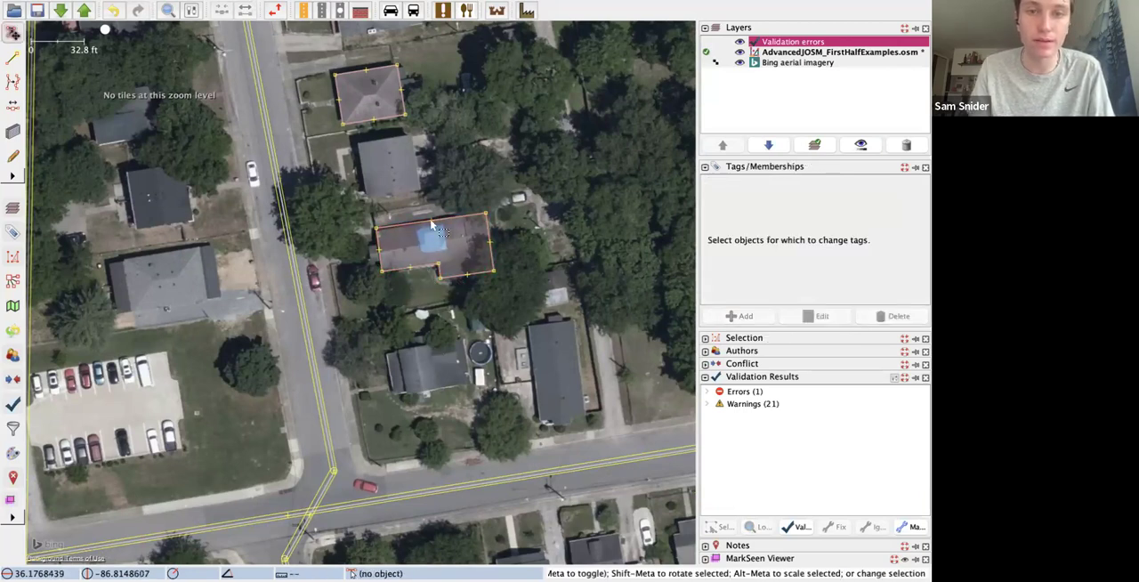
pyautogui.press('b')
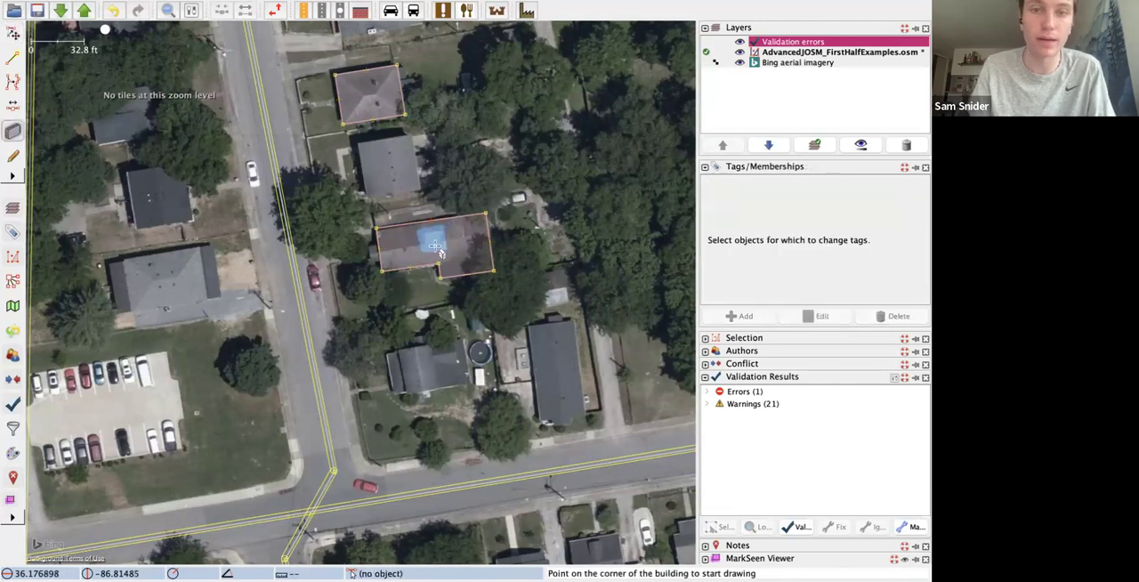
pyautogui.click(424, 252)
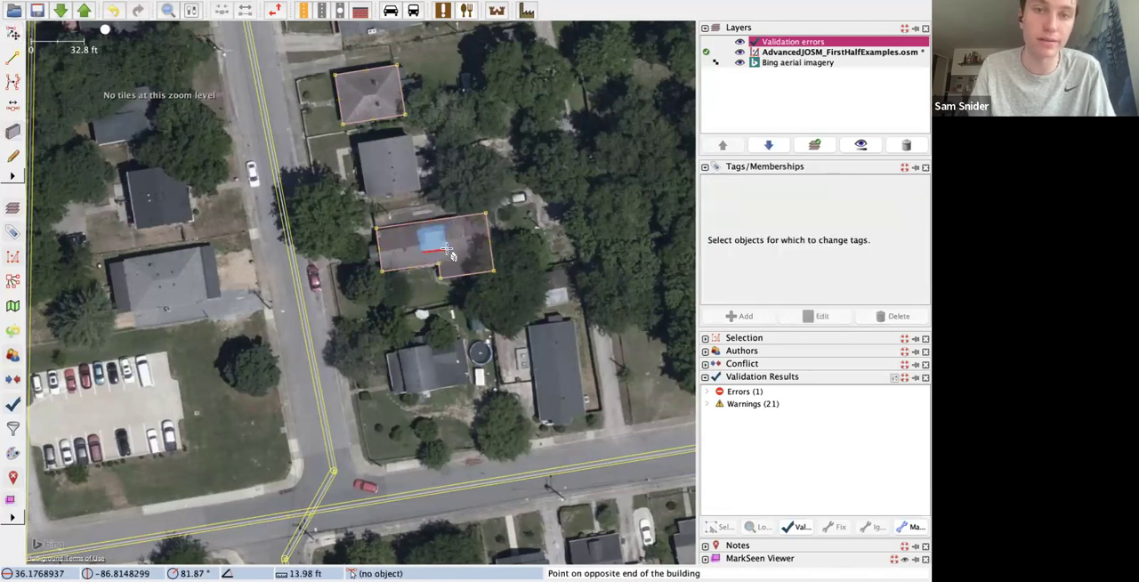
pyautogui.click(444, 235)
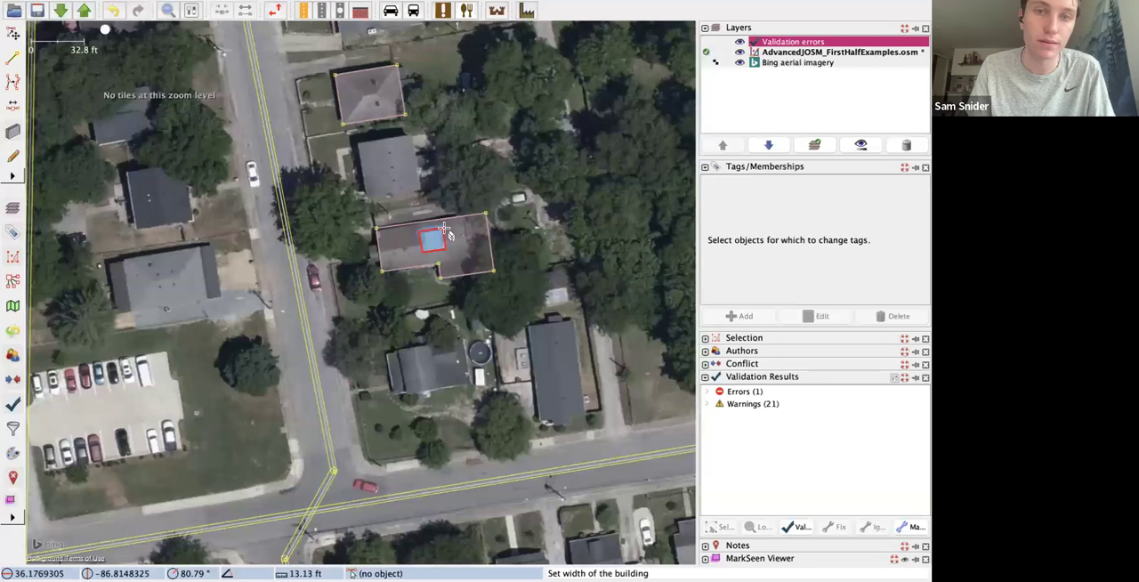
pyautogui.click(434, 233)
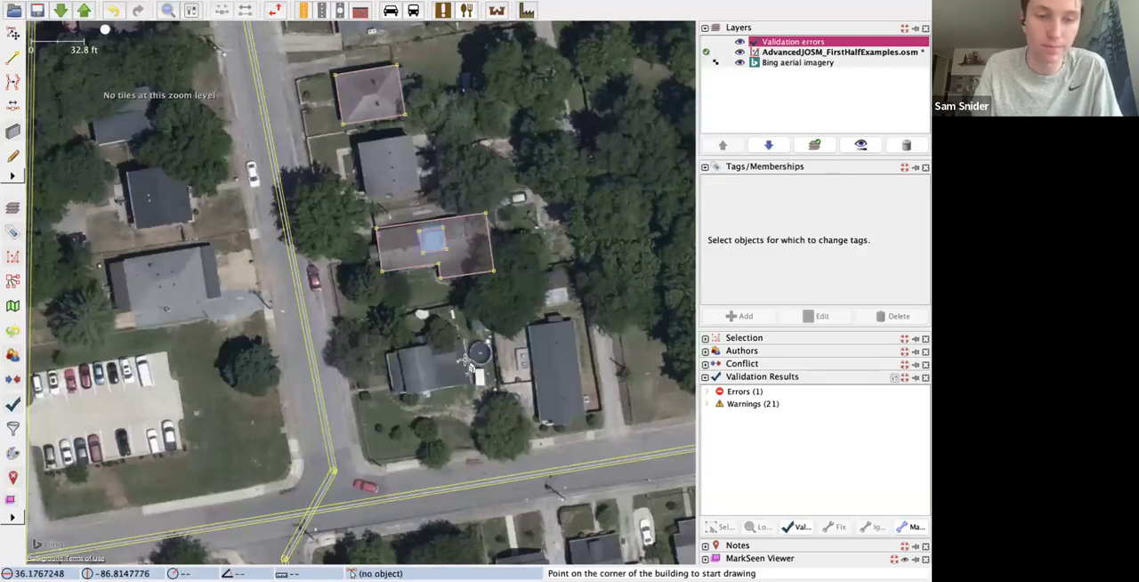
# Step: Create a multipolygon from the small inner rectangle and the L-shaped building outline around it
pyautogui.press('s')
pyautogui.click(435, 252)
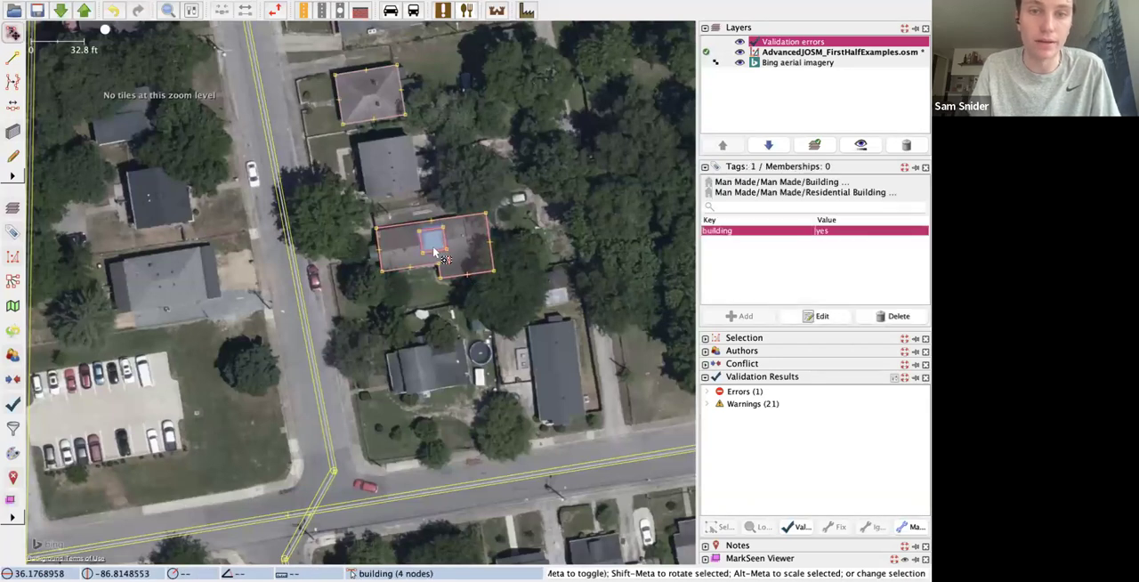
pyautogui.click(435, 252)
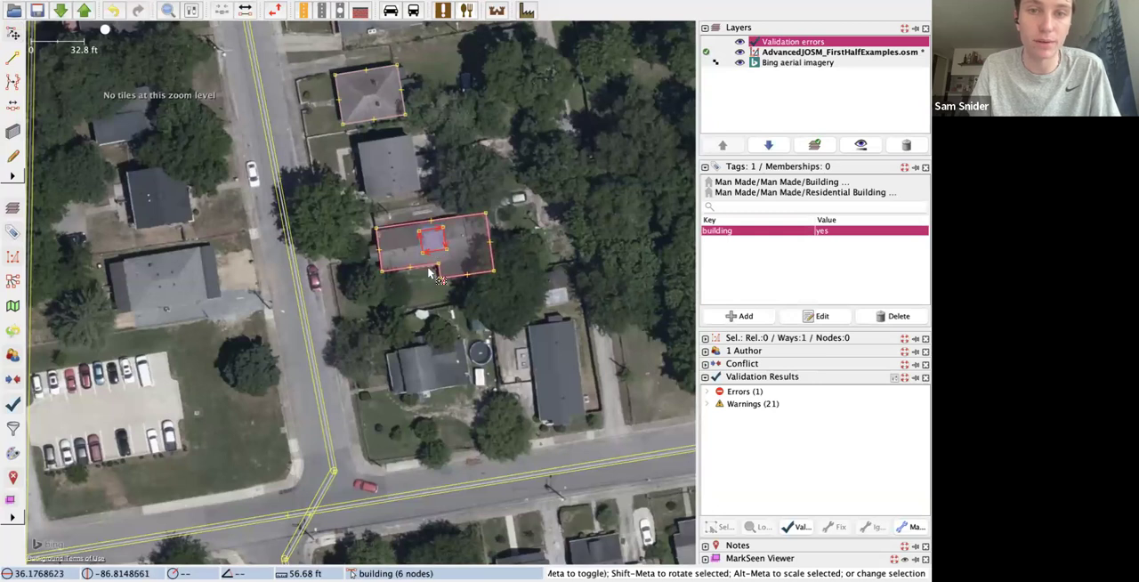
pyautogui.keyDown('shift'); pyautogui.click(432, 274); pyautogui.keyUp('shift')
pyautogui.click(267, 7)
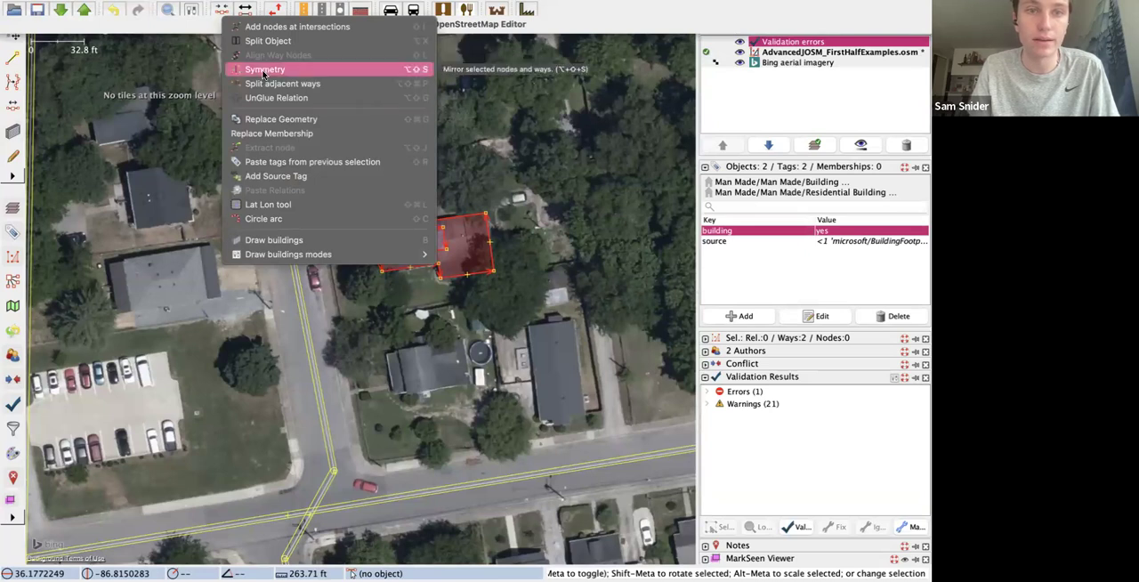
pyautogui.moveTo(220, 9)
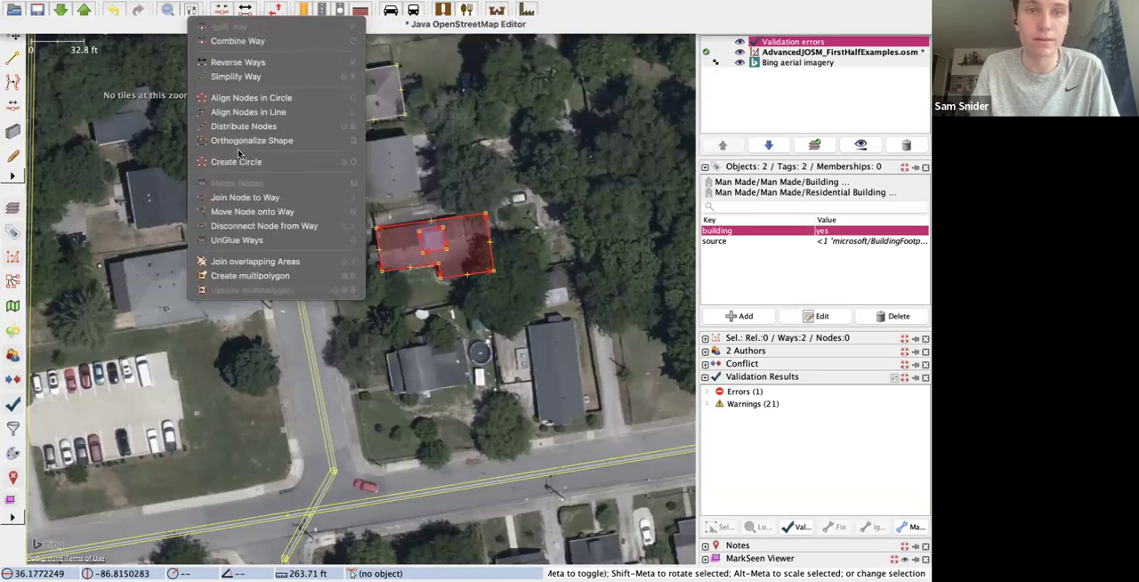
pyautogui.click(265, 277)
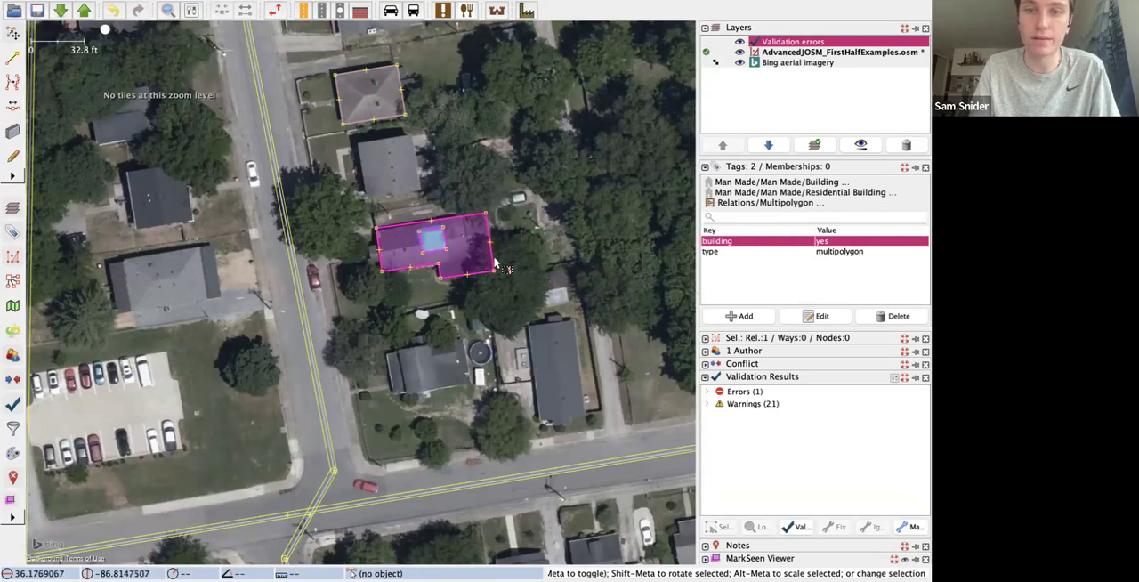
# Step: Inspect the tags and the multipolygon membership roles of the inner rectangle and the outer building outline
pyautogui.click(436, 253)
pyautogui.click(436, 253)
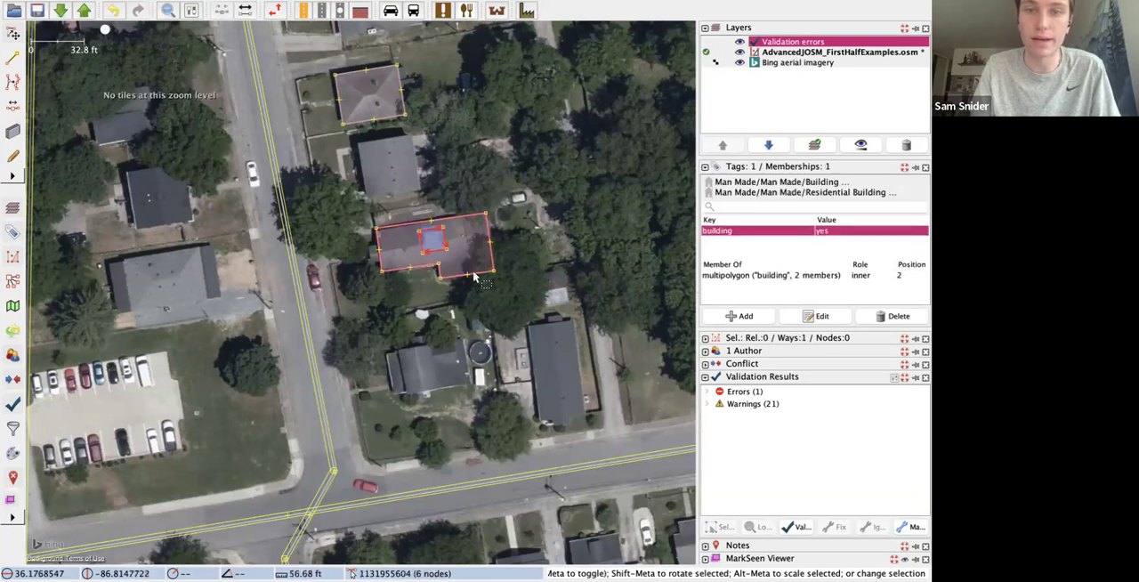
pyautogui.click(412, 270)
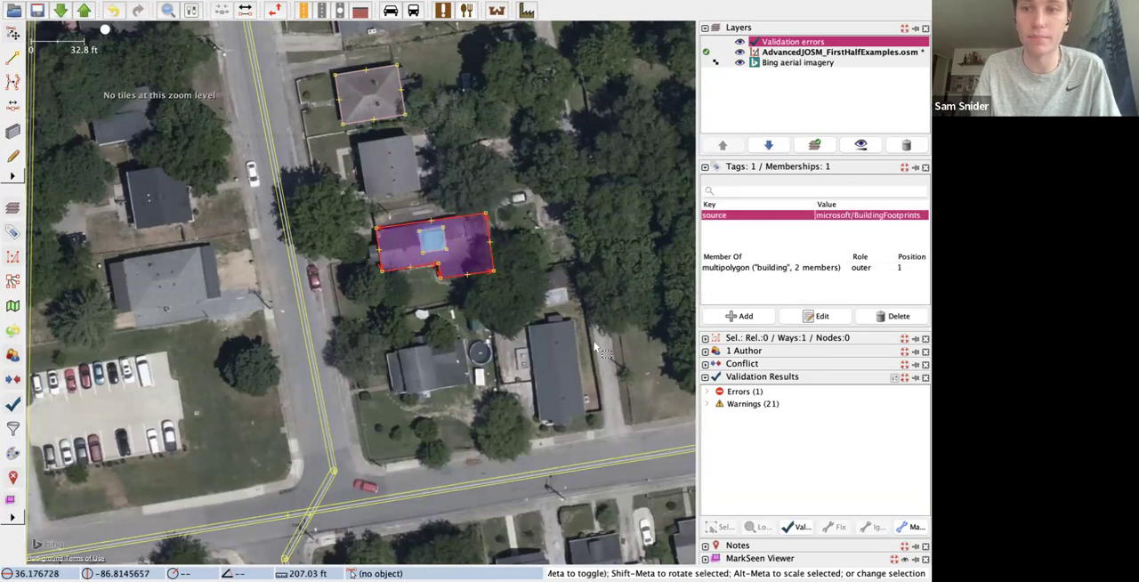
pyautogui.click(816, 268)
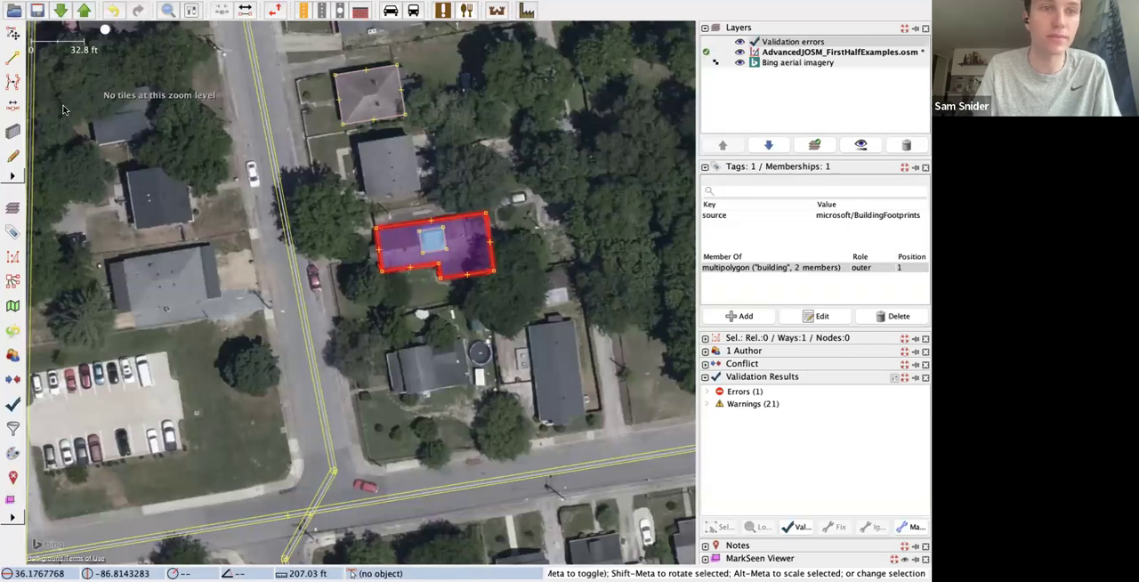
pyautogui.click(38, 80)
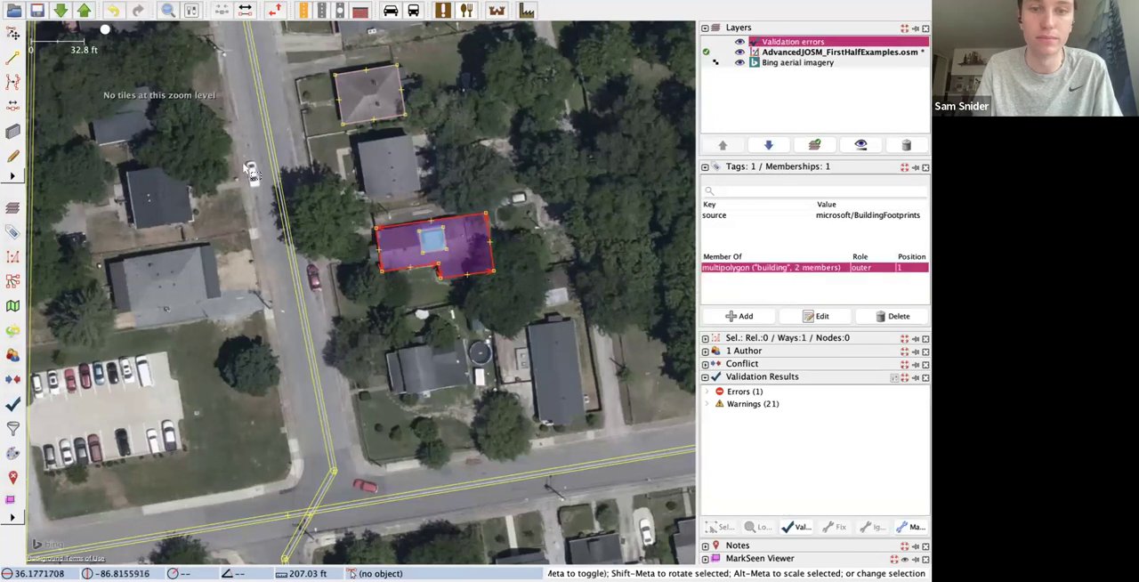
pyautogui.click(423, 474)
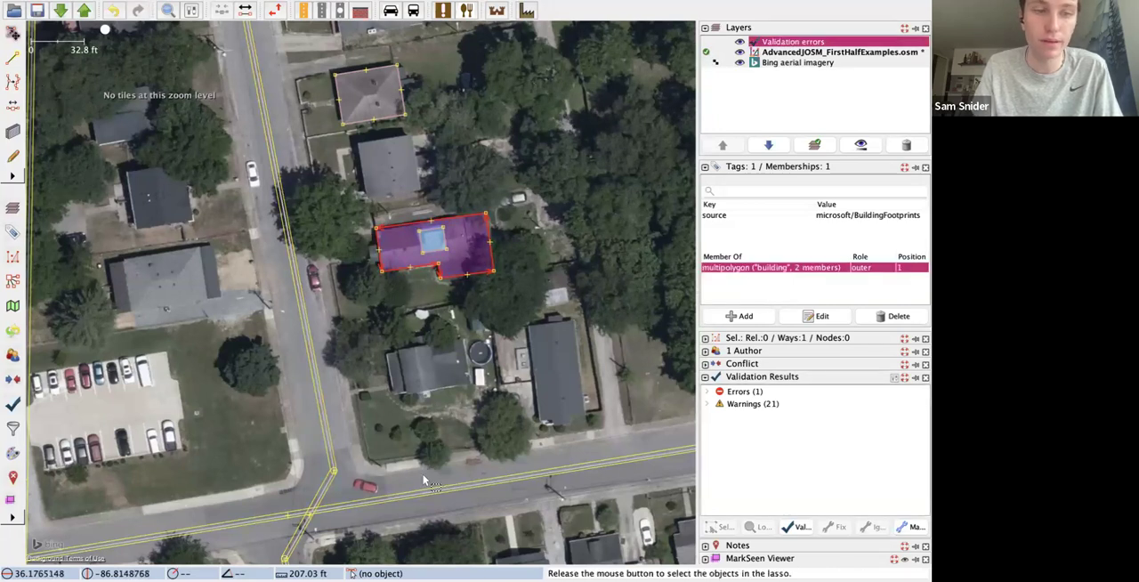
# Step: Move the outline of the long building south of the intersection southeast, off its roof and below the neighbouring building
pyautogui.scroll(-2, 410, 448)
pyautogui.scroll(2, 405, 494)
pyautogui.scroll(-4, 403, 512)
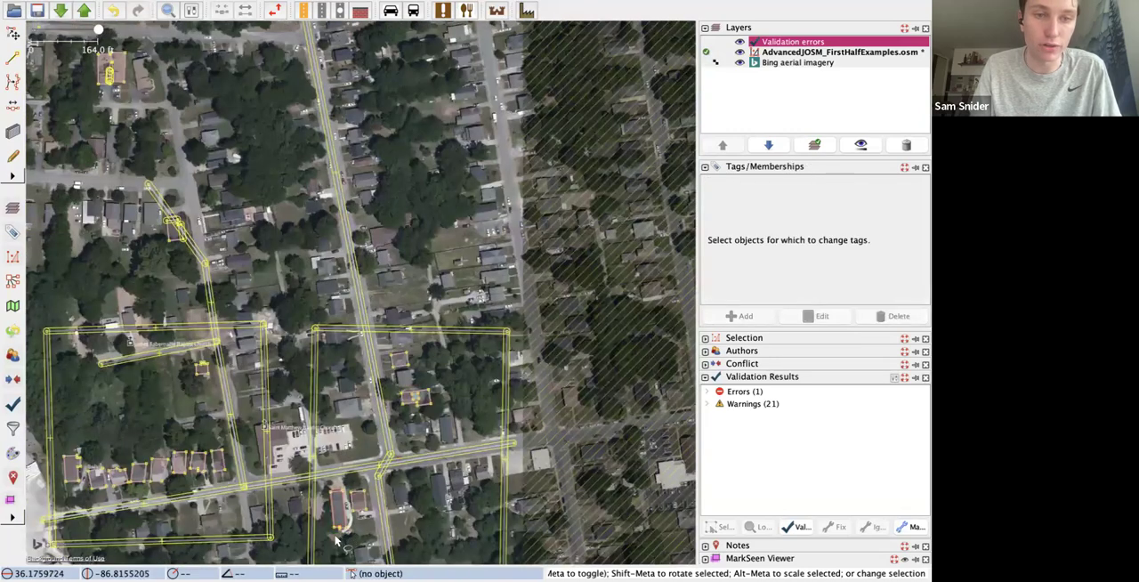
pyautogui.scroll(6, 331, 537)
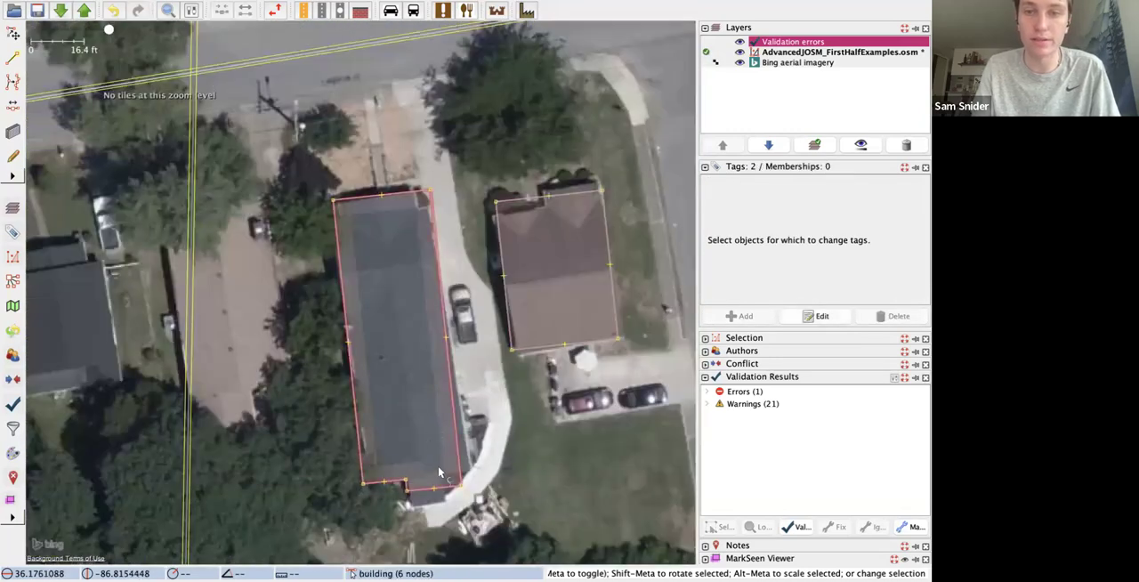
pyautogui.click(439, 433)
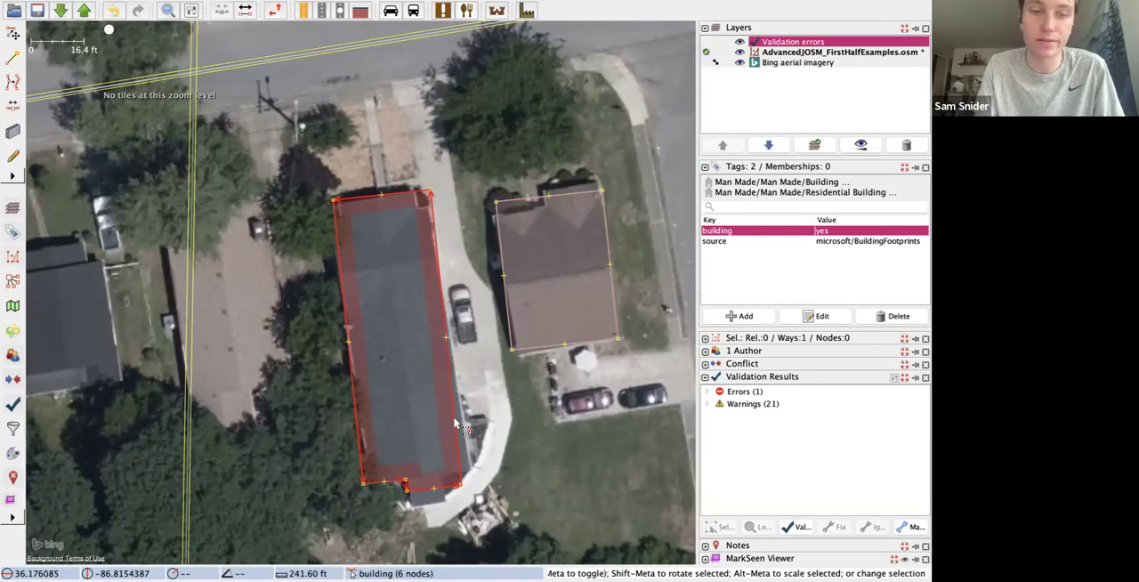
pyautogui.moveTo(463, 409); pyautogui.dragTo(659, 574)
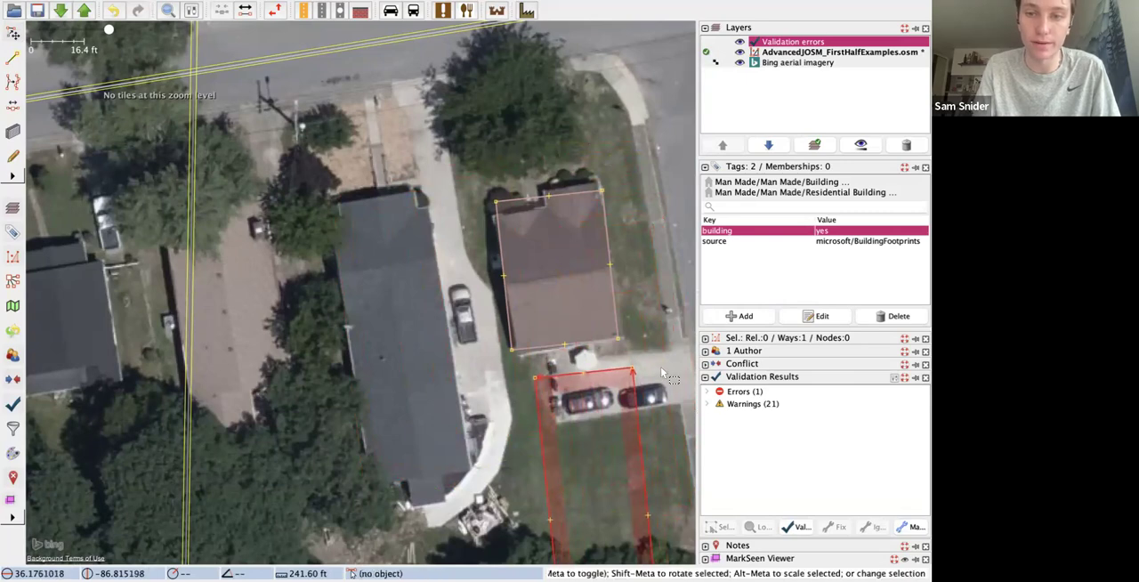
# Step: Draw a new rectangular building about 81 ft long over the uncovered roof of the long building
pyautogui.scroll(-8, 661, 359)
pyautogui.scroll(4, 645, 374)
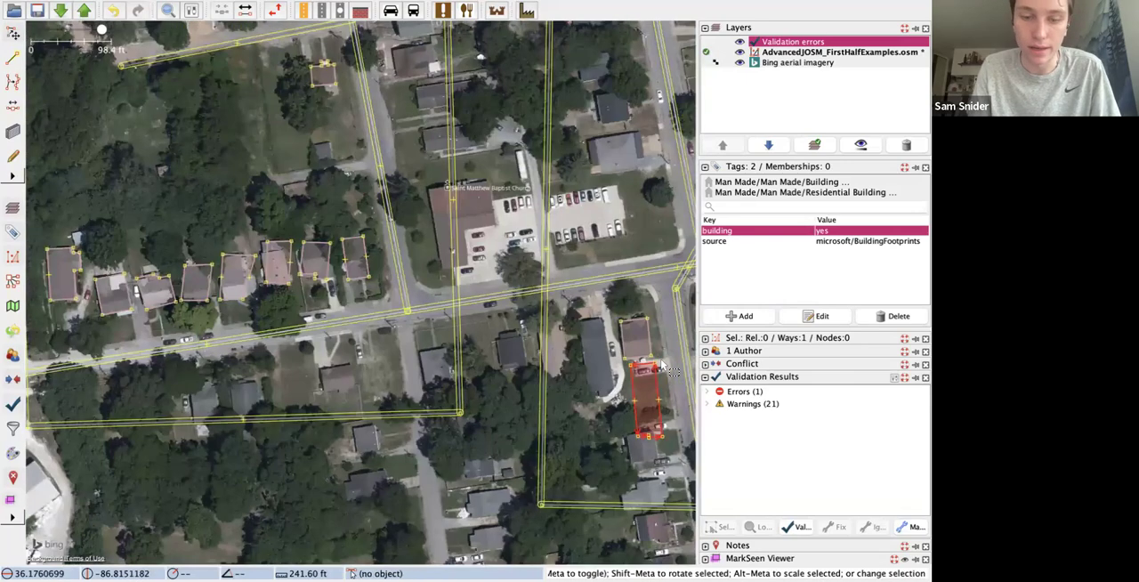
pyautogui.press('b')
pyautogui.press('s')
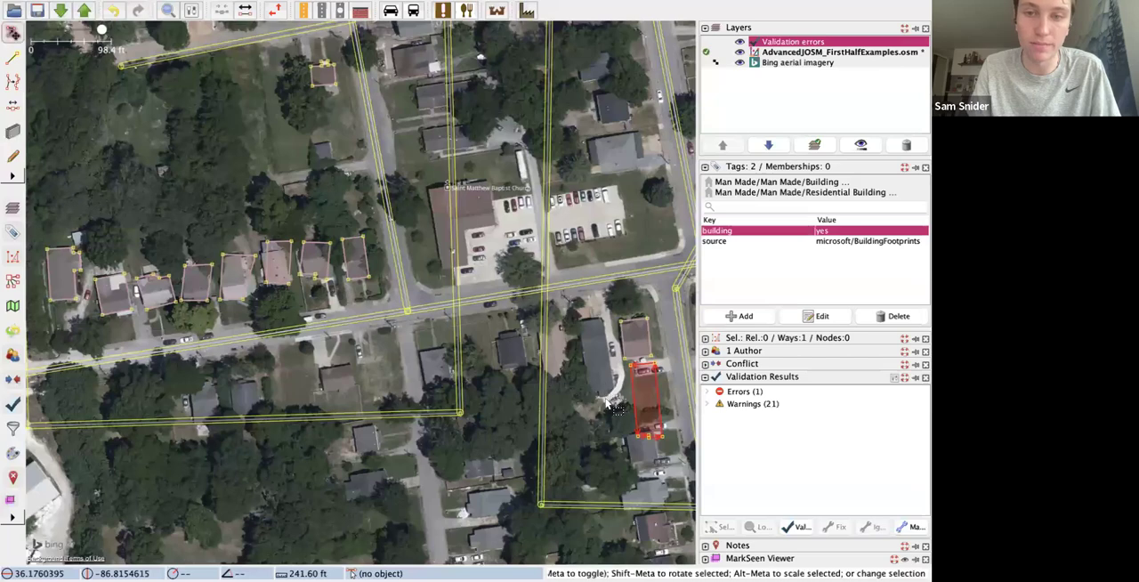
pyautogui.click(603, 388)
pyautogui.press('b')
pyautogui.scroll(2, 604, 384)
pyautogui.scroll(2, 604, 384)
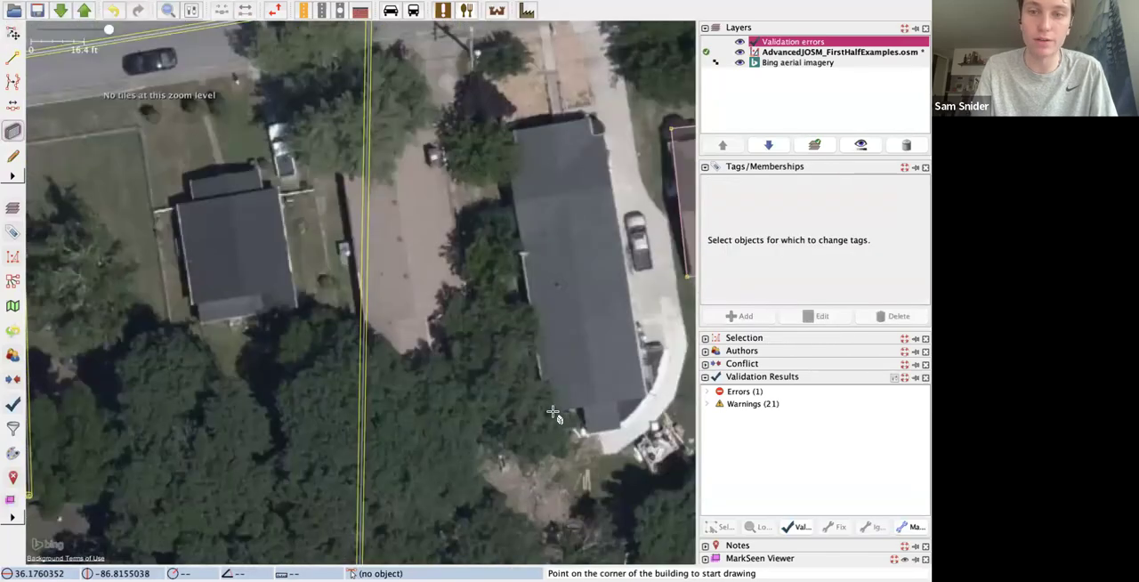
pyautogui.click(545, 411)
pyautogui.click(643, 400)
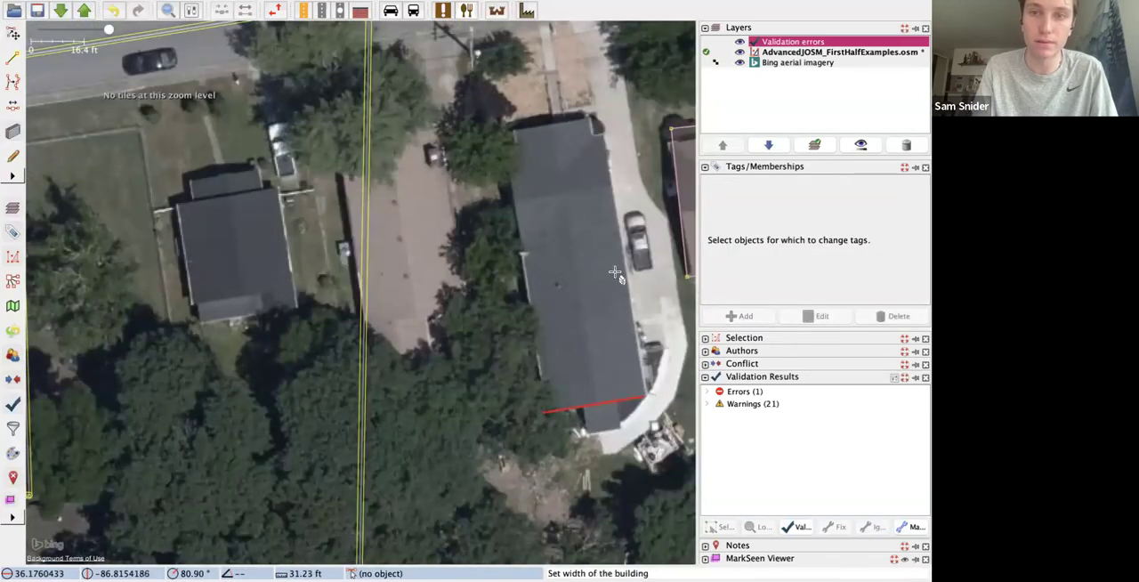
pyautogui.click(610, 135)
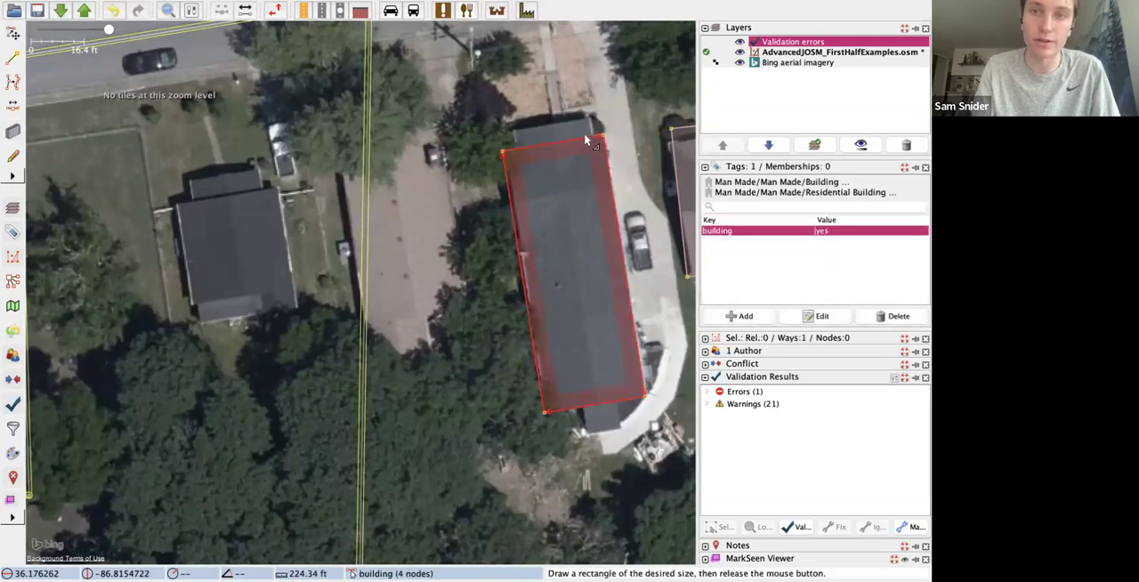
# Step: Extrude a section of the new building's north edge outward, then add two nodes on its south edge and extrude the segment between them
pyautogui.moveTo(551, 147); pyautogui.dragTo(551, 125)
pyautogui.doubleClick(583, 408)
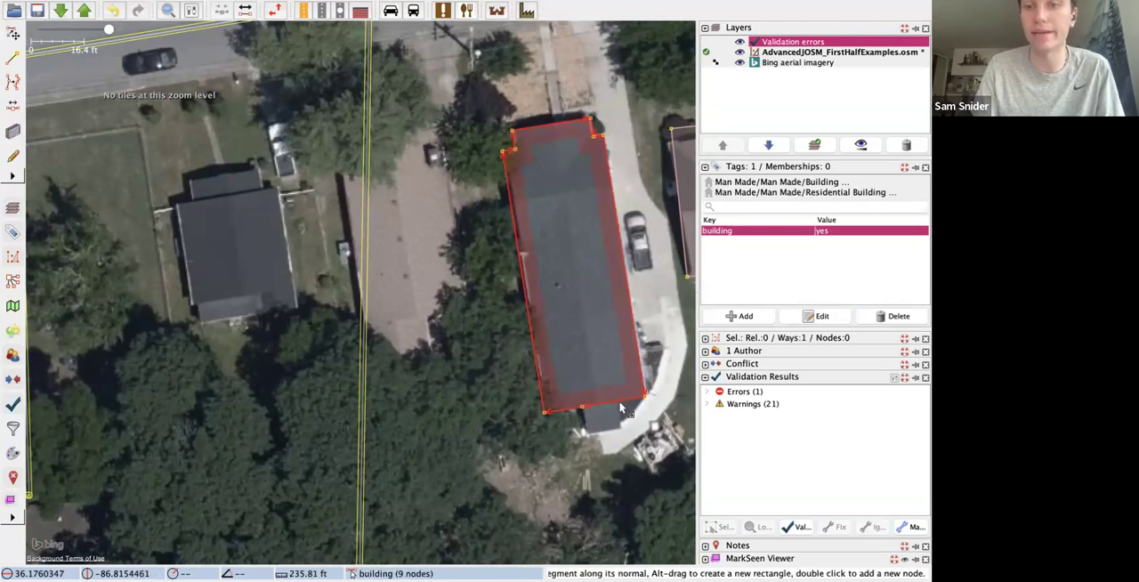
pyautogui.doubleClick(618, 402)
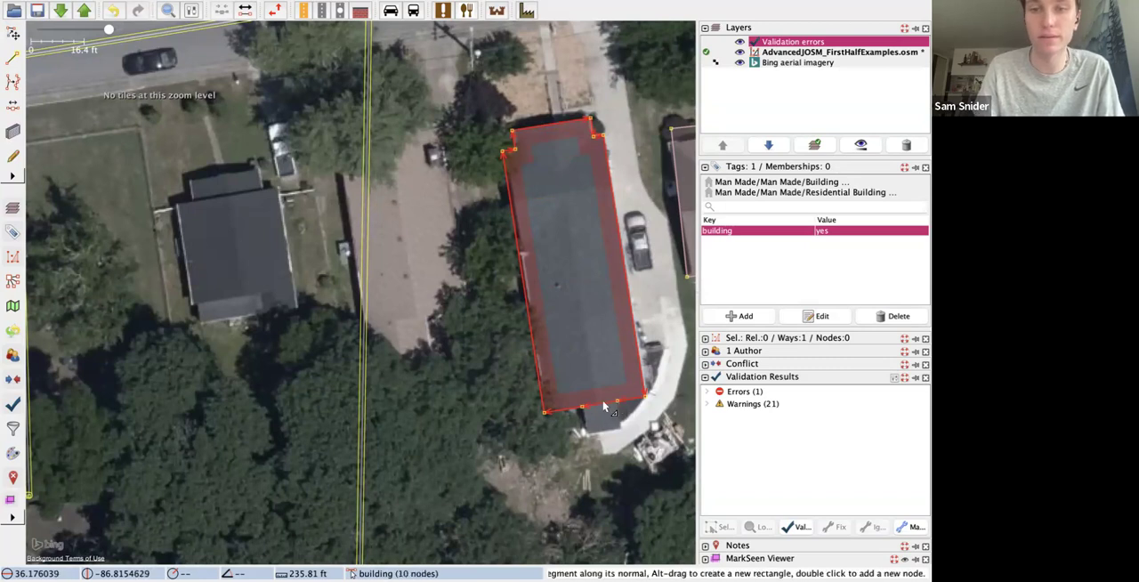
pyautogui.moveTo(604, 407); pyautogui.dragTo(605, 436)
pyautogui.press('s')
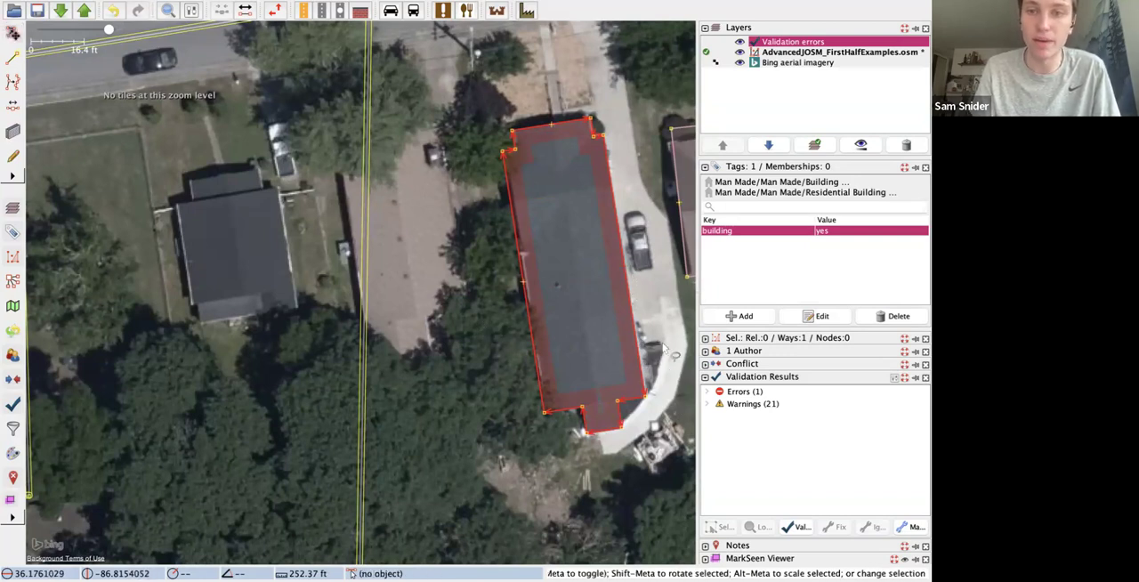
# Step: Replace the geometry of the displaced old building outline with the newly drawn one, agreeing to combine them despite the conflicting source tags
pyautogui.scroll(-5, 663, 350)
pyautogui.scroll(2, 681, 365)
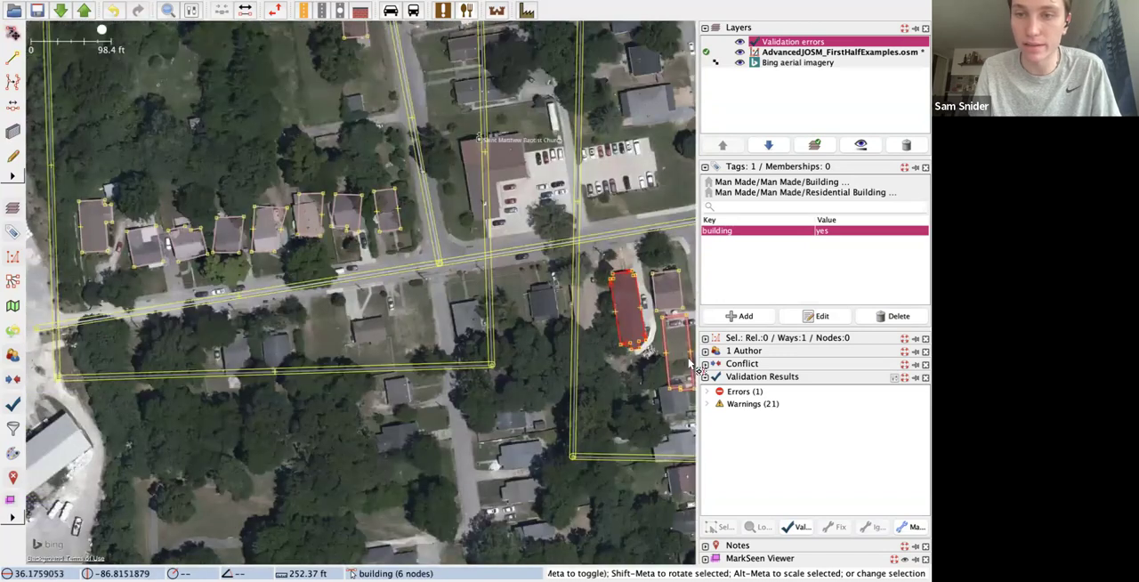
pyautogui.keyDown('shift'); pyautogui.click(692, 375); pyautogui.keyUp('shift')
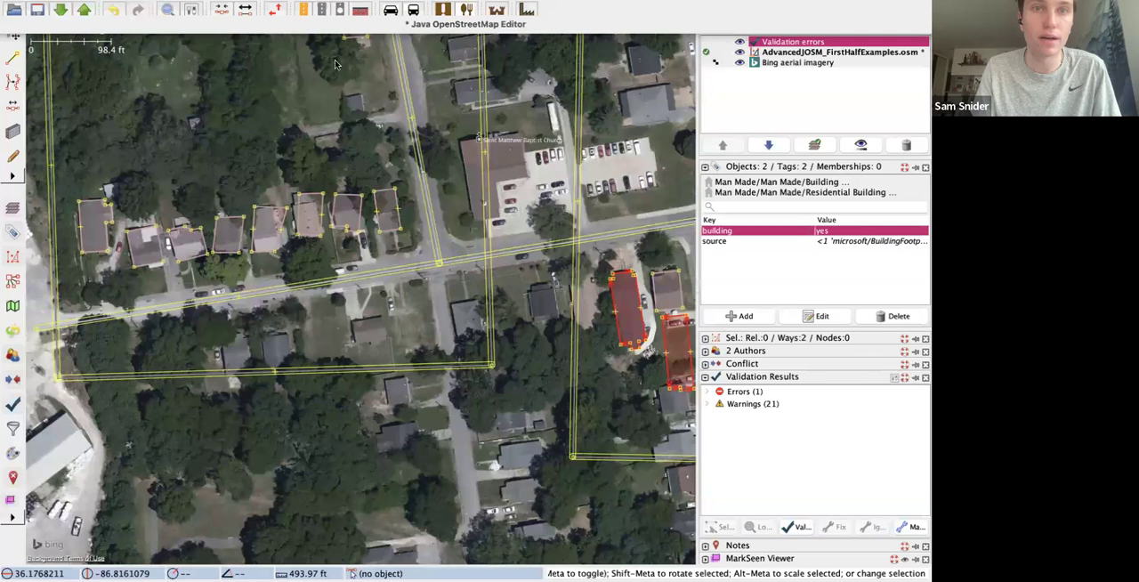
pyautogui.click(216, 15)
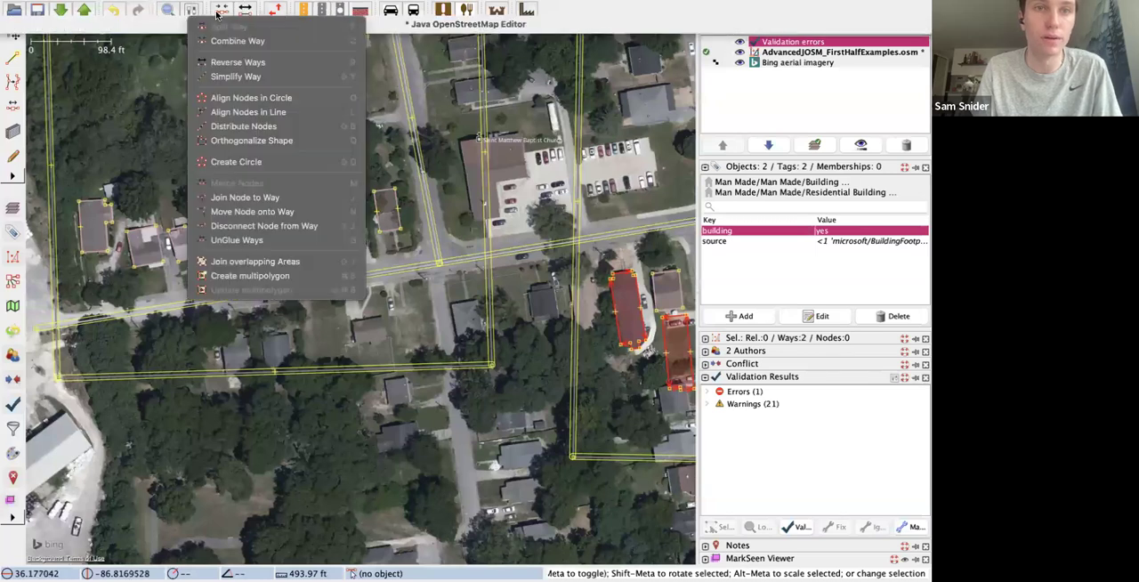
pyautogui.moveTo(233, 12)
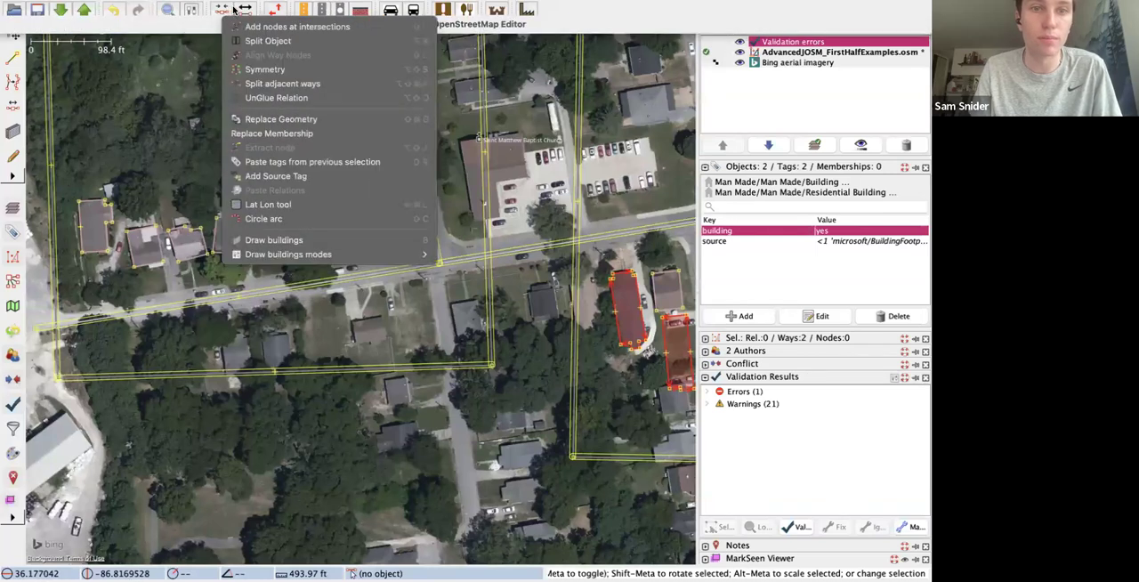
pyautogui.click(268, 117)
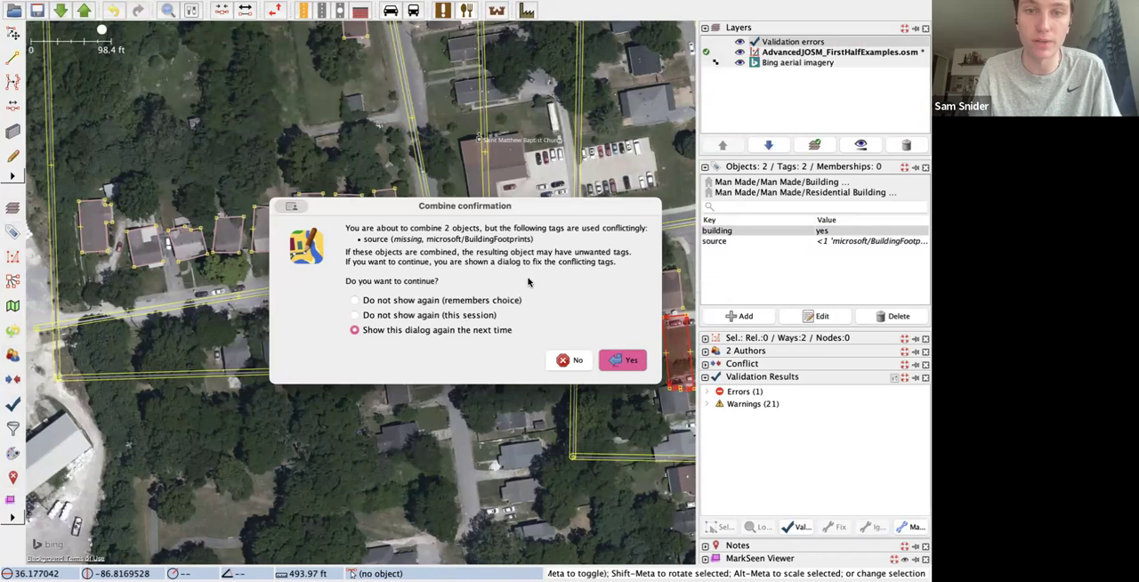
pyautogui.click(618, 359)
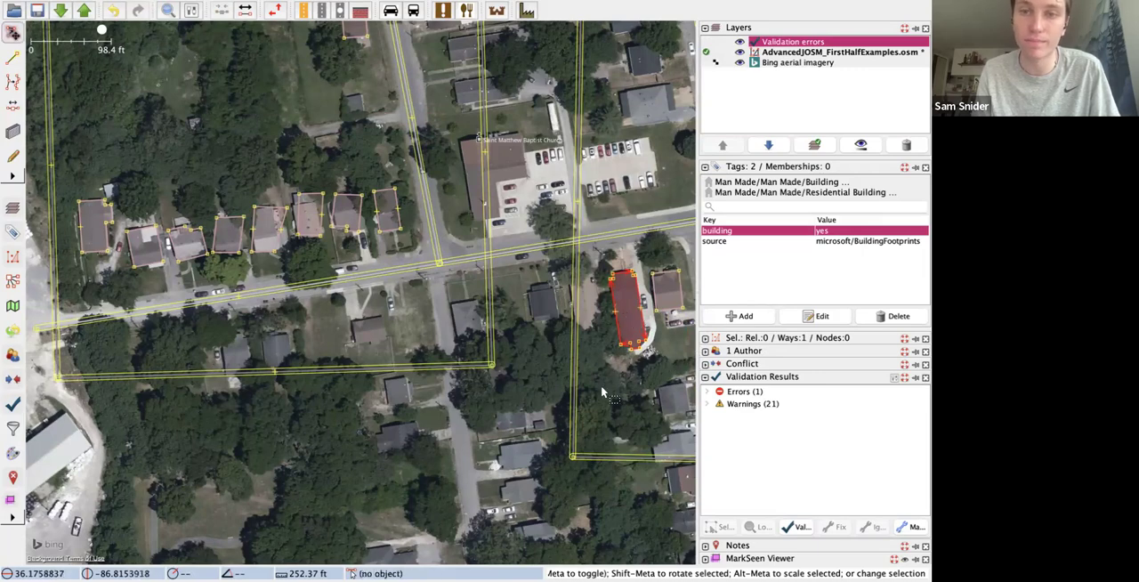
pyautogui.scroll(-2, 601, 391)
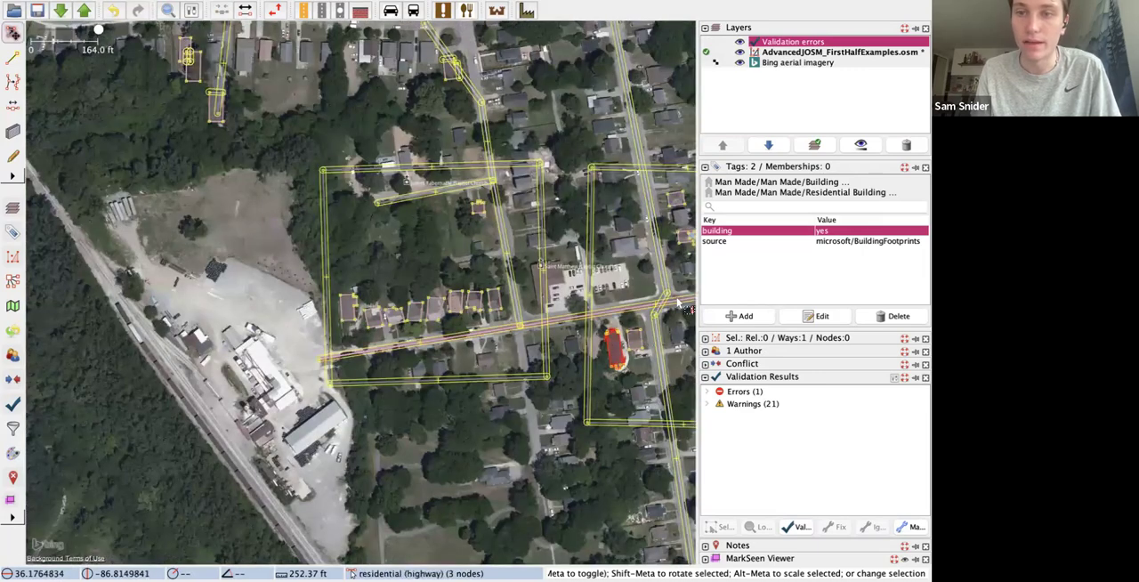
pyautogui.scroll(6, 592, 347)
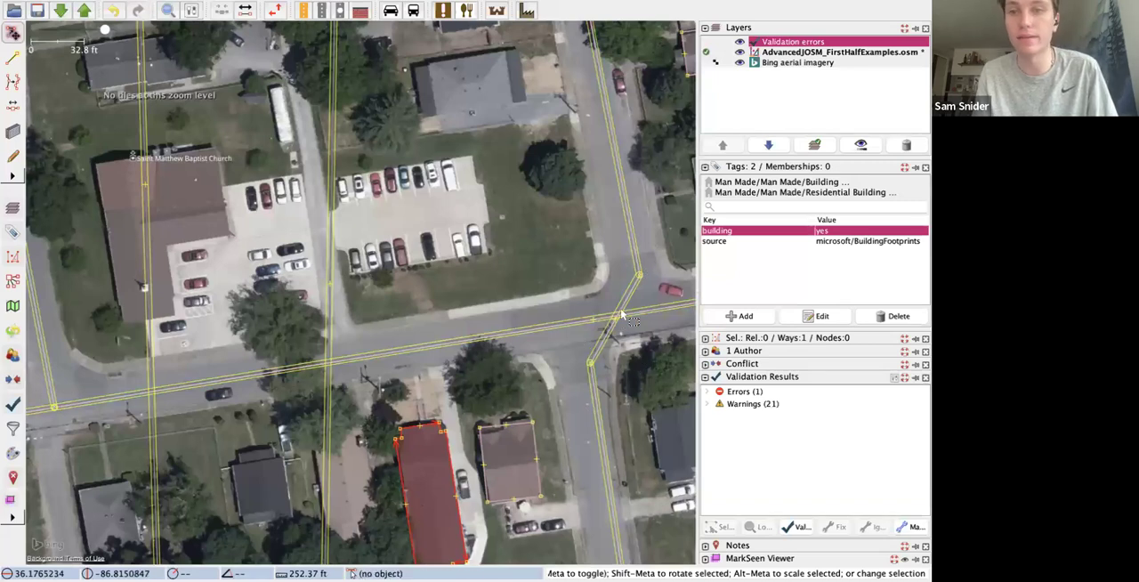
# Step: Split the residential side road at its bend node just north of the intersection with the main road
pyautogui.click(638, 277)
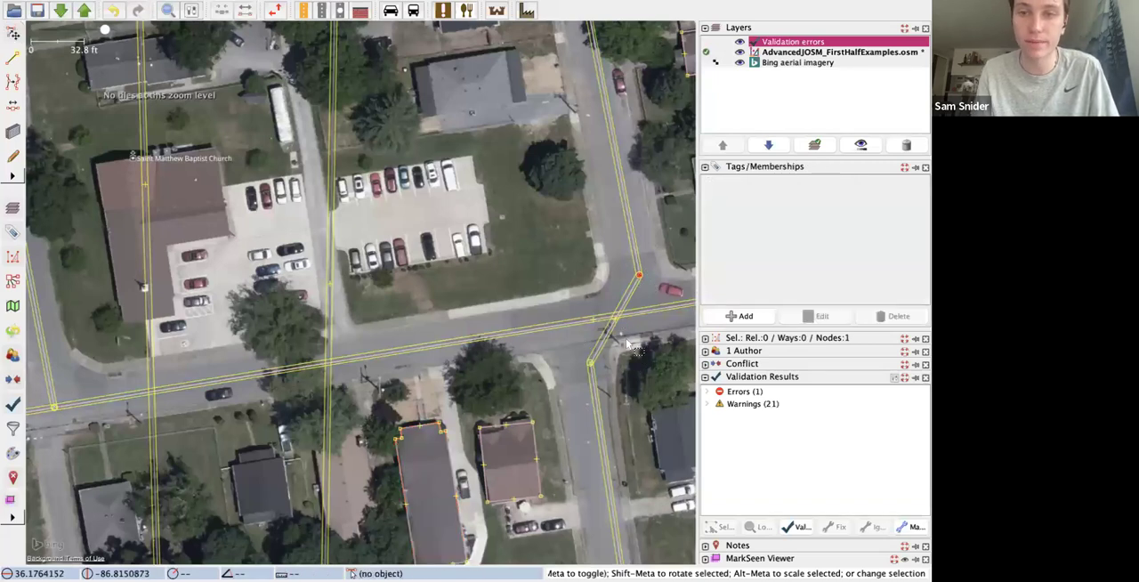
pyautogui.scroll(-4, 626, 331)
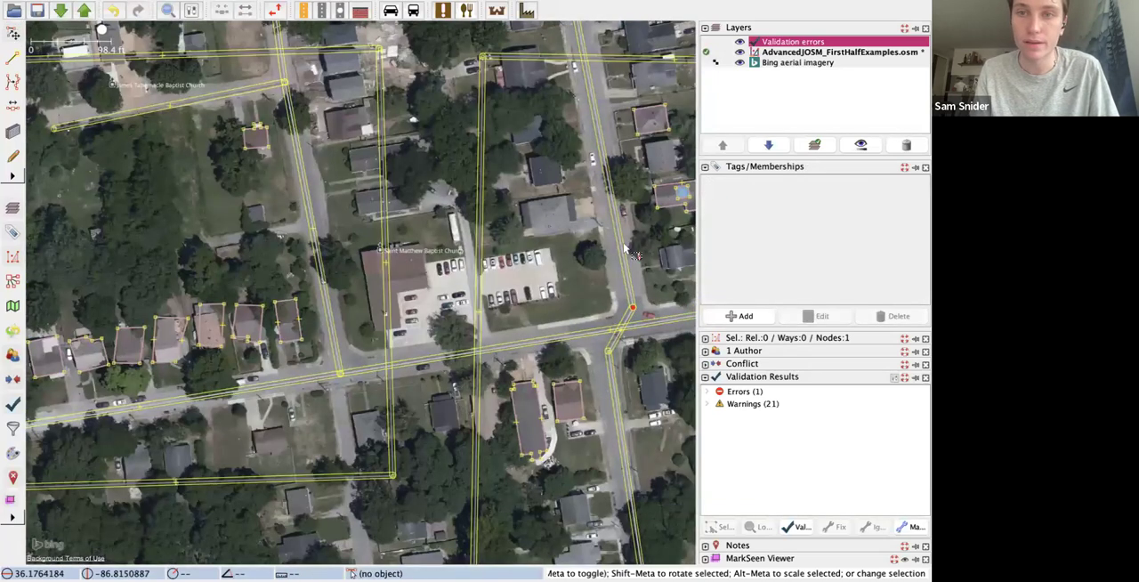
pyautogui.click(210, 9)
pyautogui.click(229, 27)
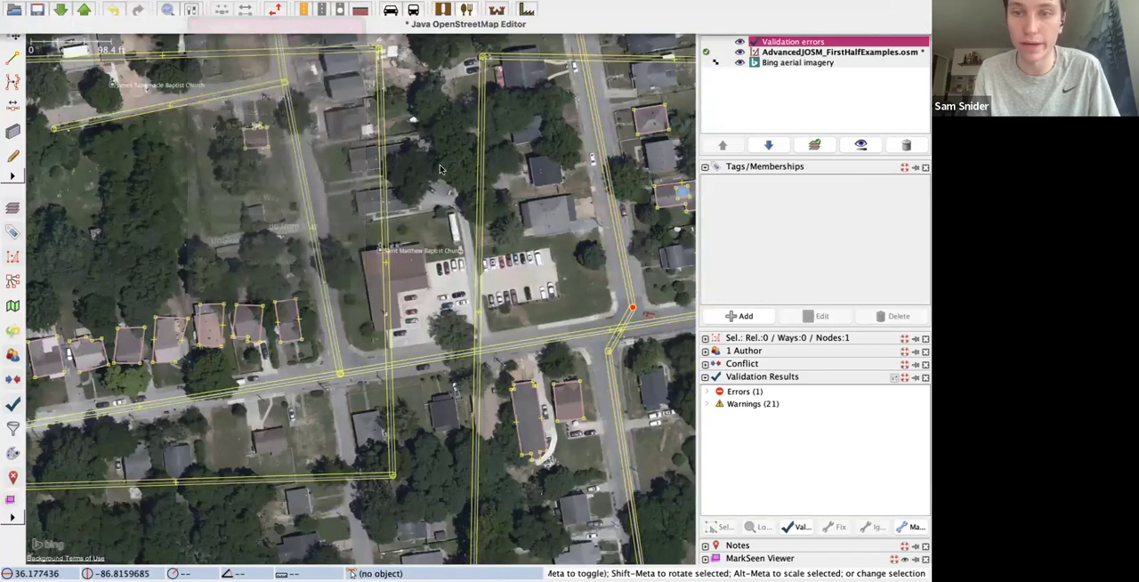
# Step: Detach the southern side road from the northern one and move its upper two nodes south, ending it just below the main road
pyautogui.click(633, 309)
pyautogui.moveTo(633, 309); pyautogui.dragTo(605, 371)
pyautogui.click(607, 359)
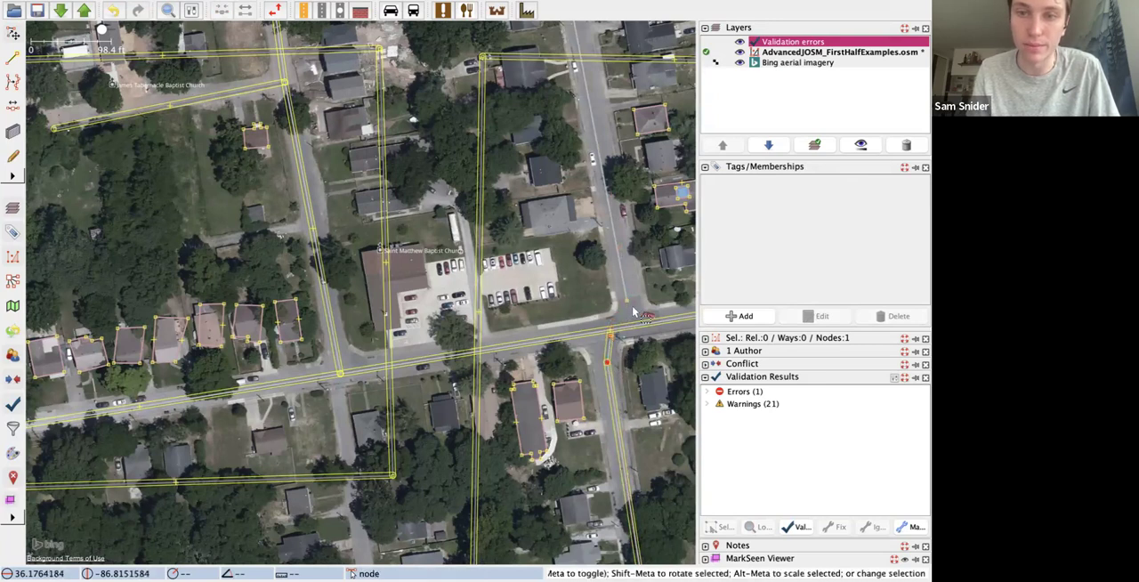
# Step: Join the northern side road's end node to the main road and position the shared node on the main road's centre
pyautogui.click(628, 302)
pyautogui.scroll(-5, 617, 341)
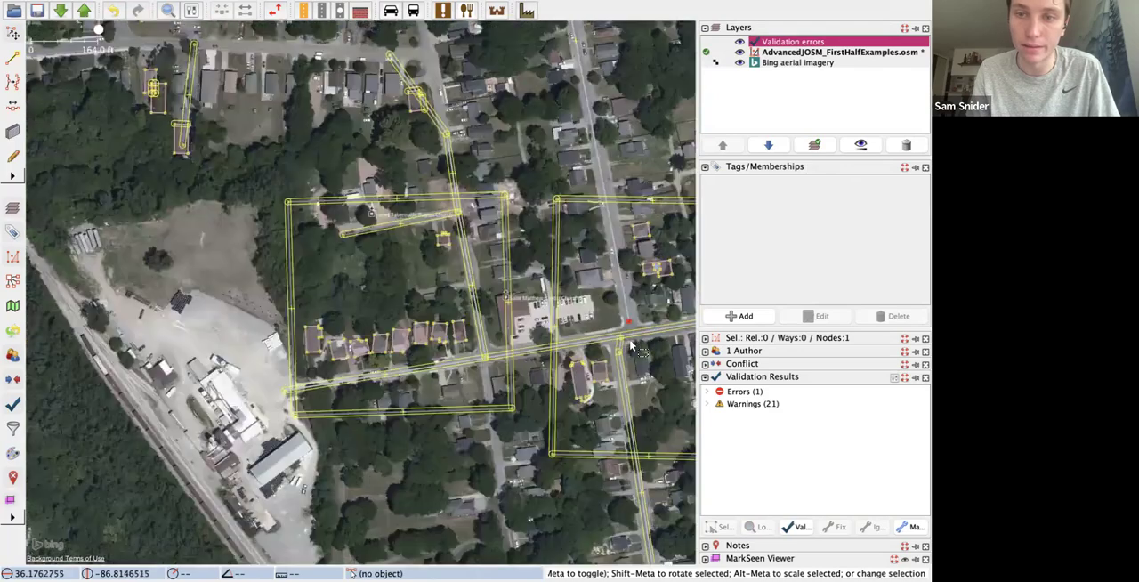
pyautogui.scroll(5, 616, 341)
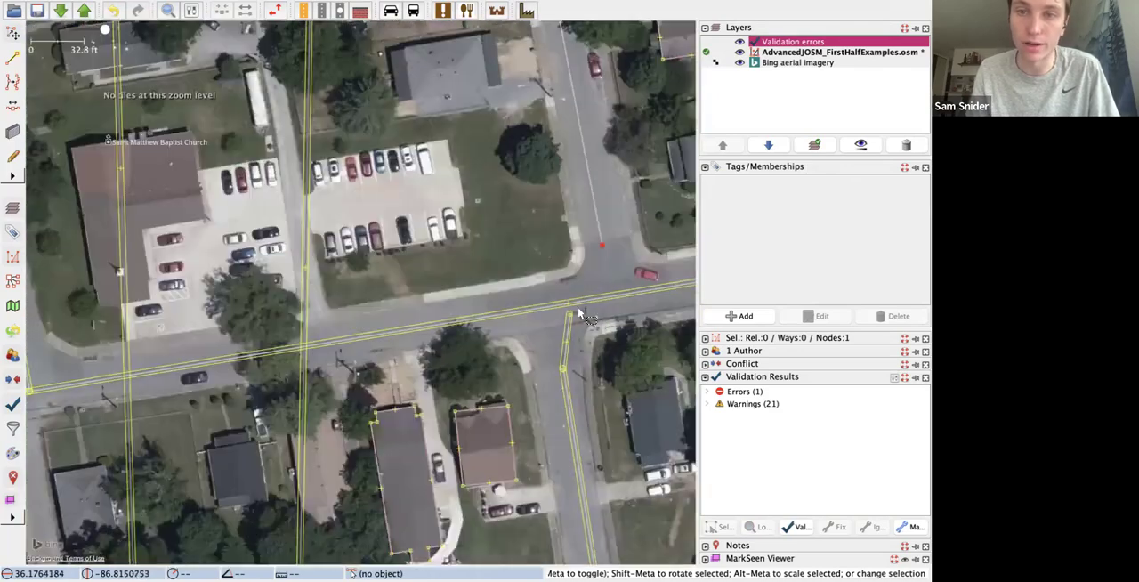
pyautogui.moveTo(574, 302); pyautogui.dragTo(617, 291)
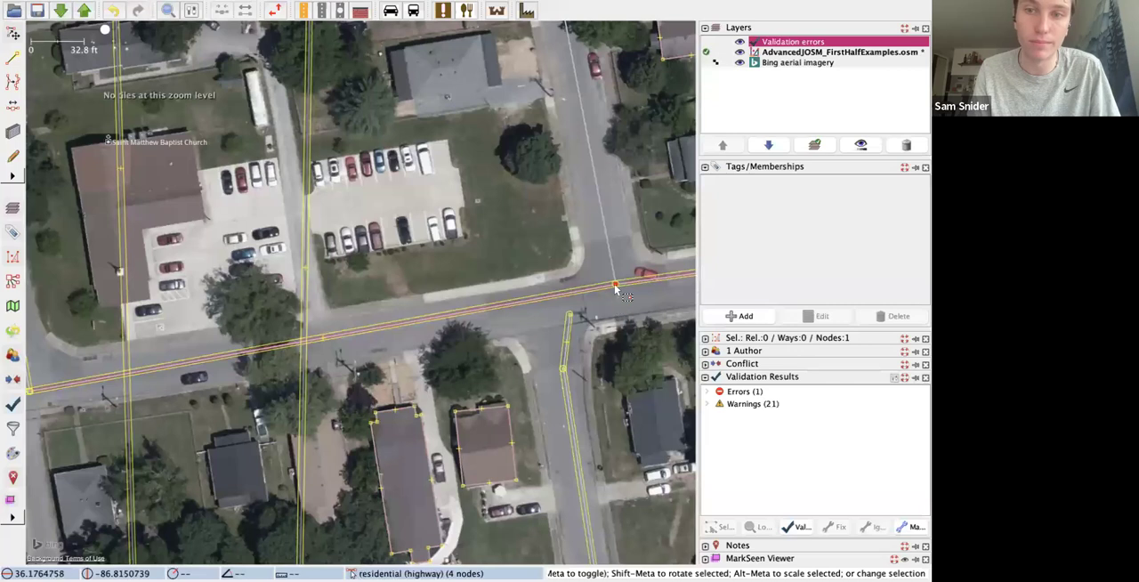
pyautogui.moveTo(616, 285); pyautogui.dragTo(617, 301)
# Step: Merge the southern side road's end node with a main-road node above it, and move the merged node slightly southwest onto the intersection
pyautogui.moveTo(323, 345); pyautogui.dragTo(566, 332)
pyautogui.keyDown('shift'); pyautogui.click(565, 307); pyautogui.keyUp('shift')
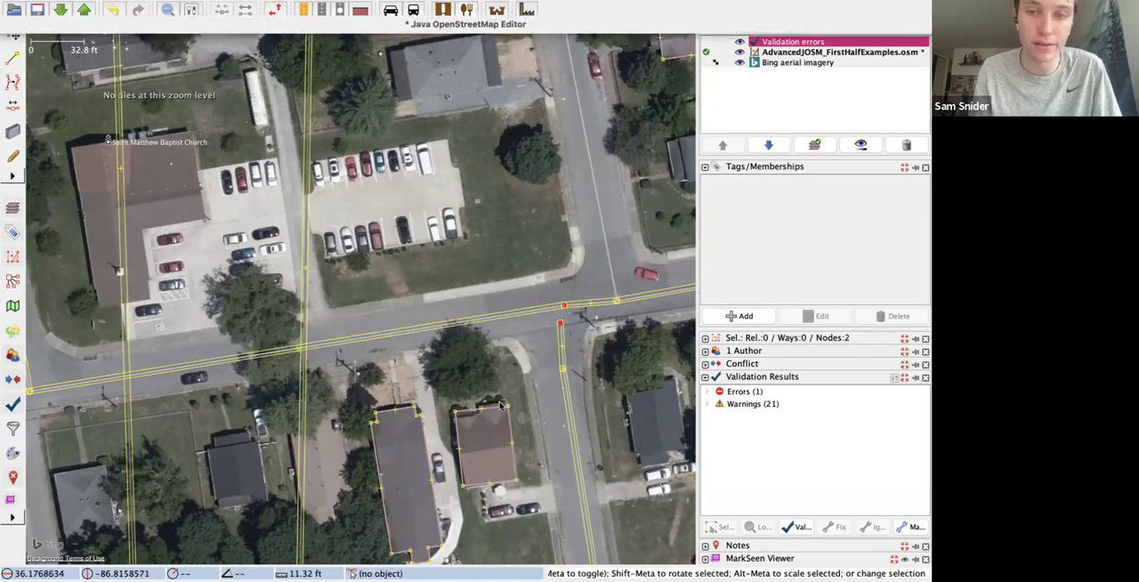
pyautogui.press('m')
pyautogui.moveTo(562, 305); pyautogui.dragTo(551, 312)
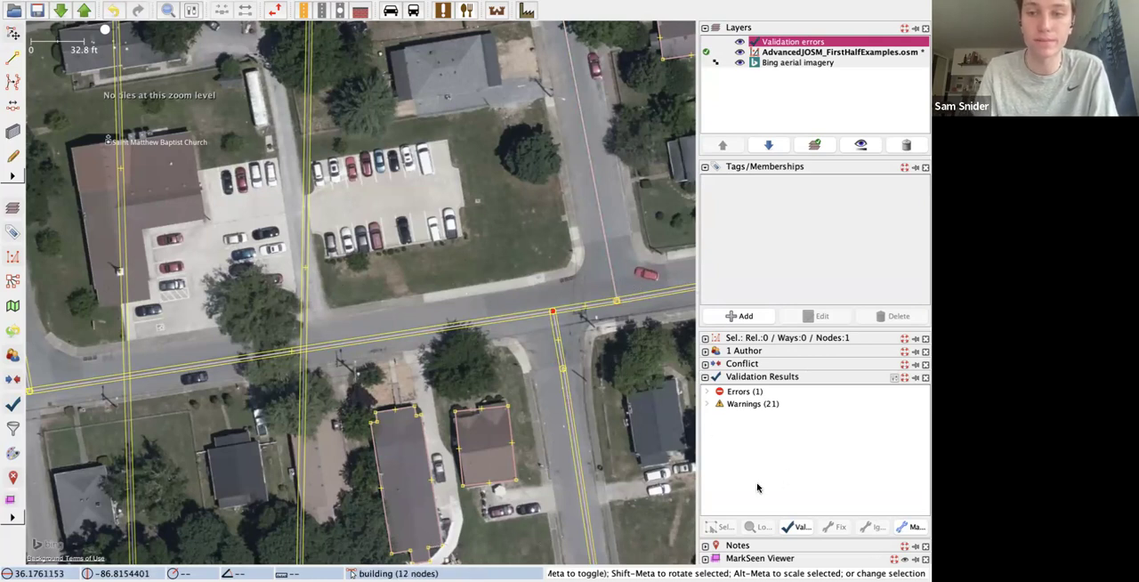
# Step: Switch to the slide presentation and advance to the Relations slide
pyautogui.press('super+Tab')
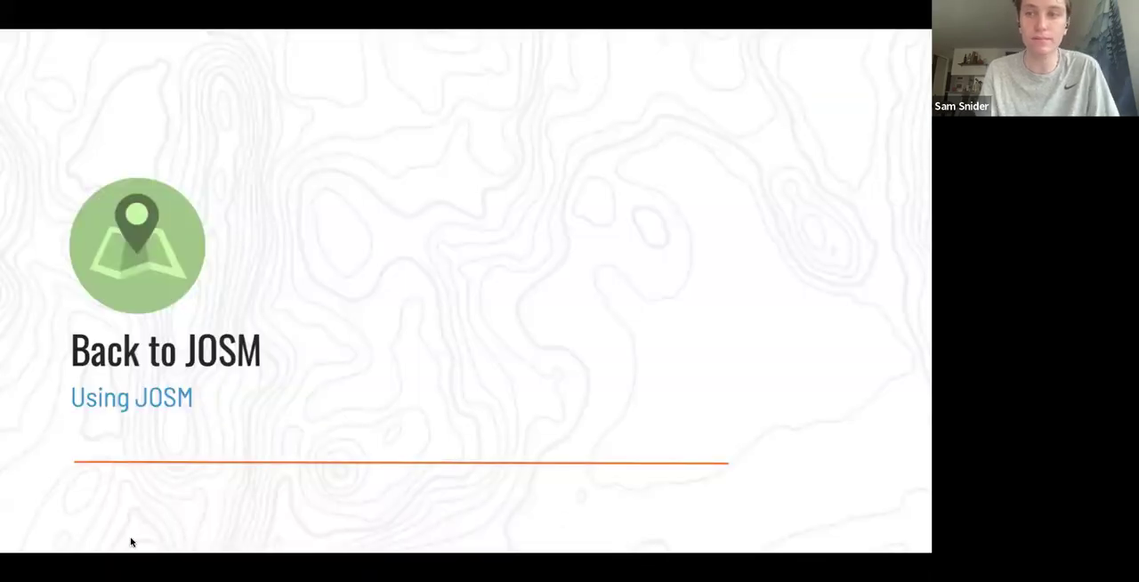
pyautogui.press('Right')
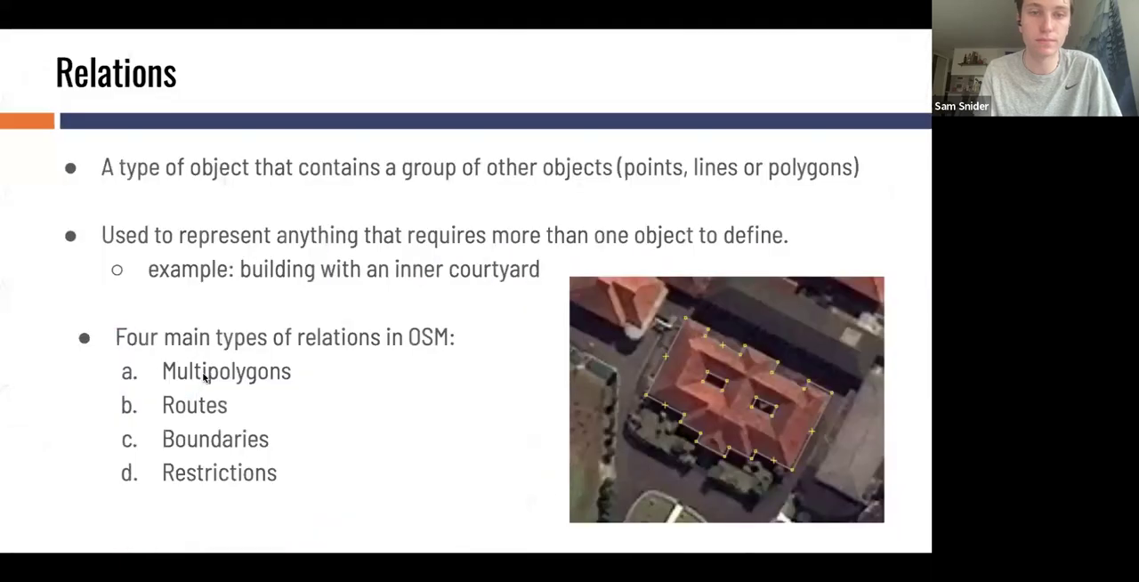
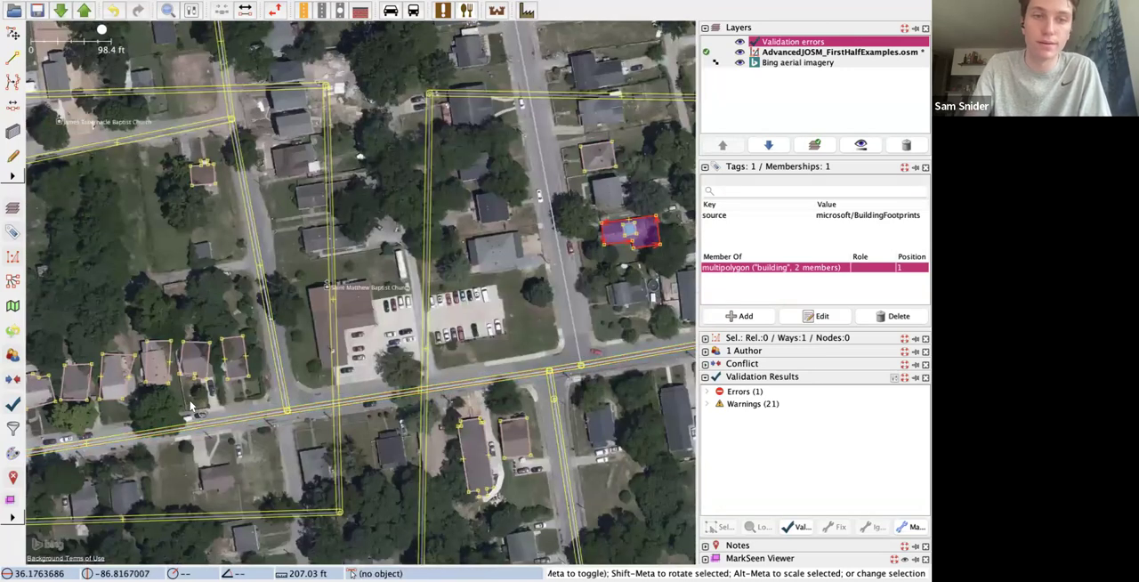
pyautogui.scroll(3, 188, 410)
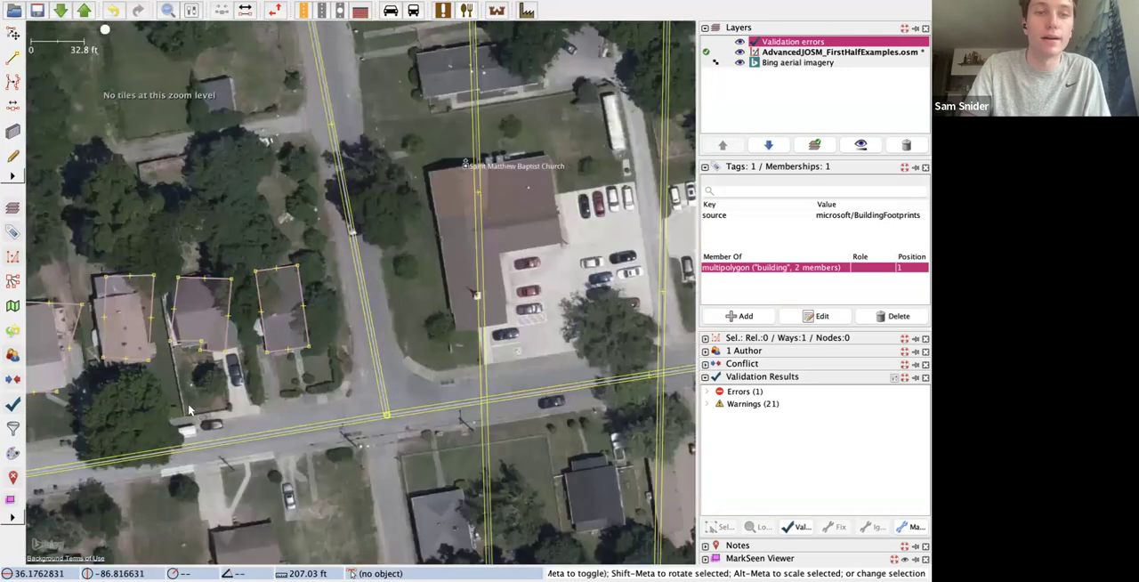
# Step: Examine the row of house outlines north of the road, checking how well they match the roofs in the imagery
pyautogui.scroll(-3, 190, 398)
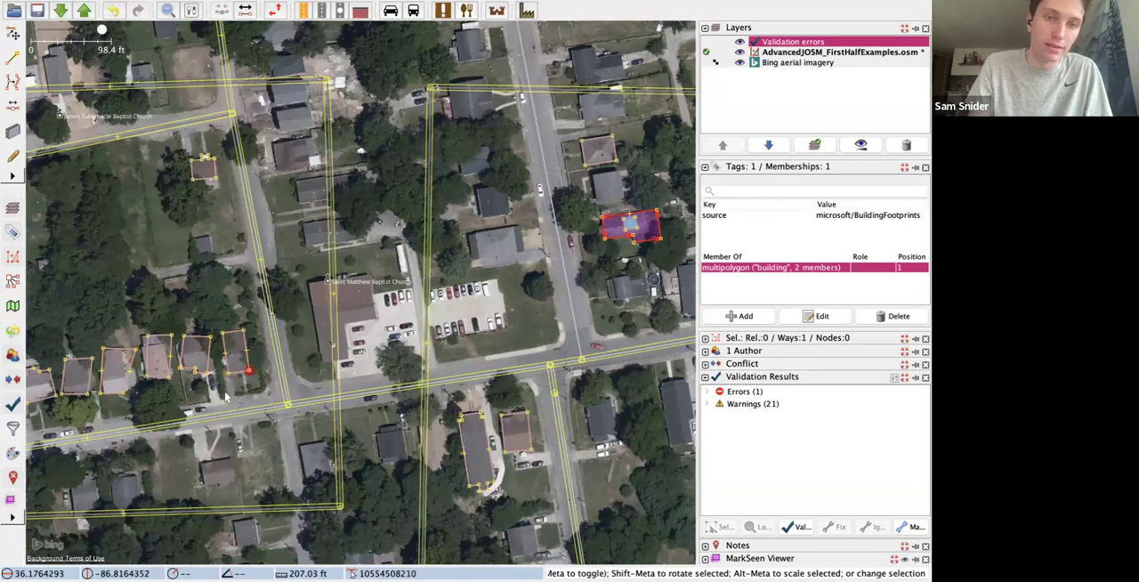
pyautogui.click(239, 366)
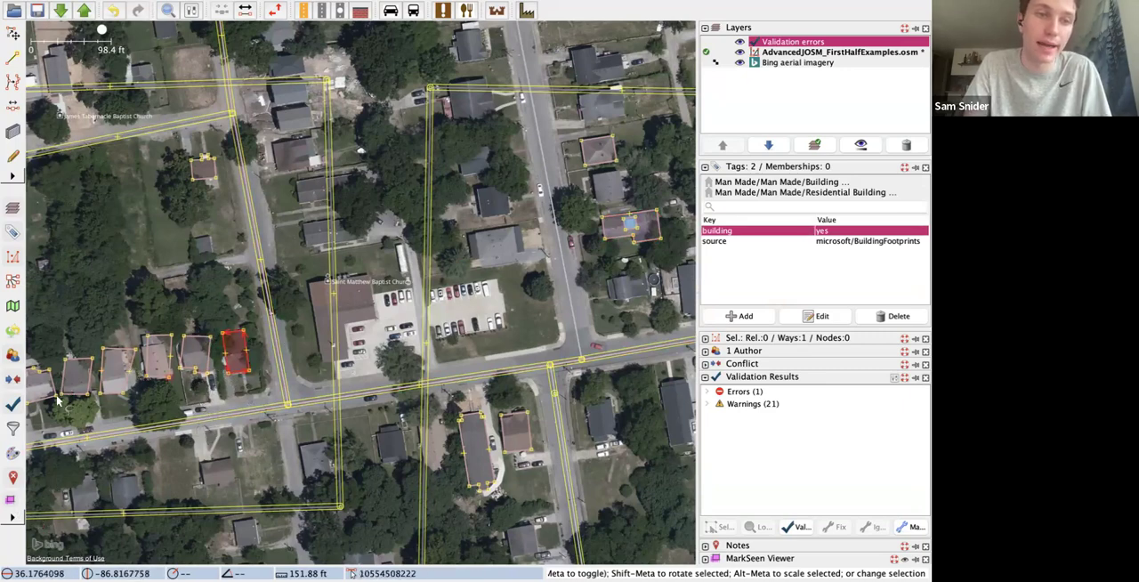
pyautogui.scroll(-2, 124, 409)
pyautogui.scroll(8, 125, 410)
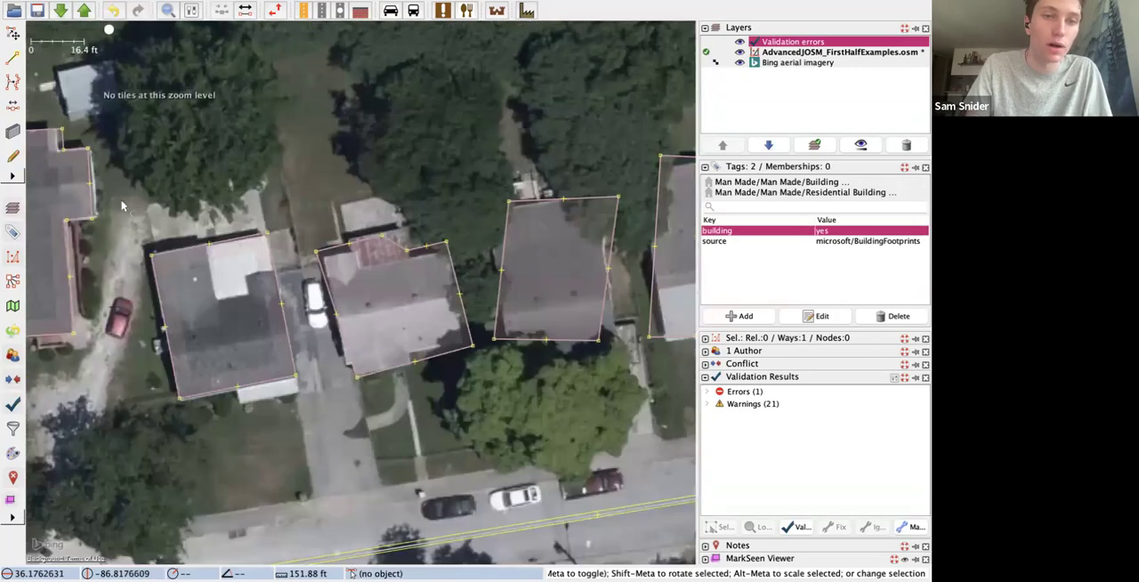
pyautogui.scroll(-3, 384, 359)
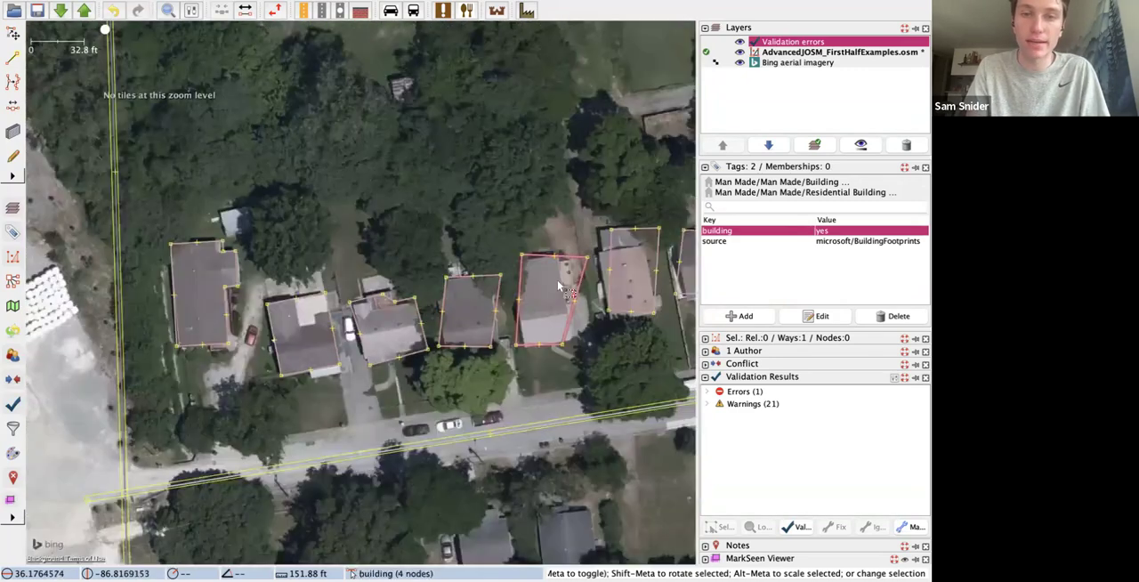
pyautogui.scroll(-3, 558, 281)
# Step: Orthogonalize the seven western houses in the row, using the easternmost house's two western corner nodes as the direction reference
pyautogui.click(678, 290)
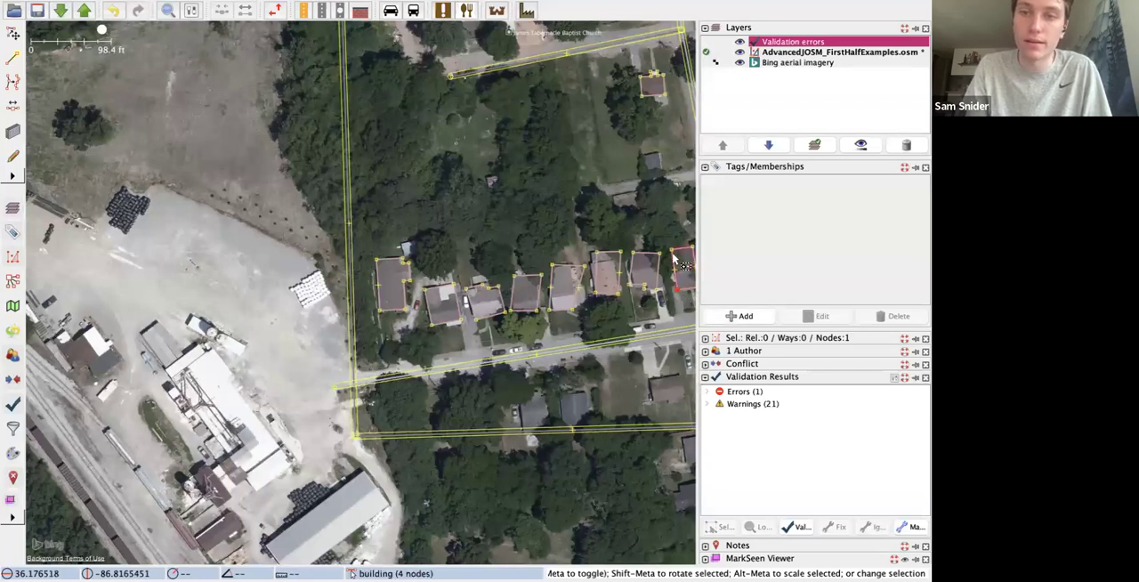
pyautogui.keyDown('shift'); pyautogui.click(672, 258); pyautogui.keyUp('shift')
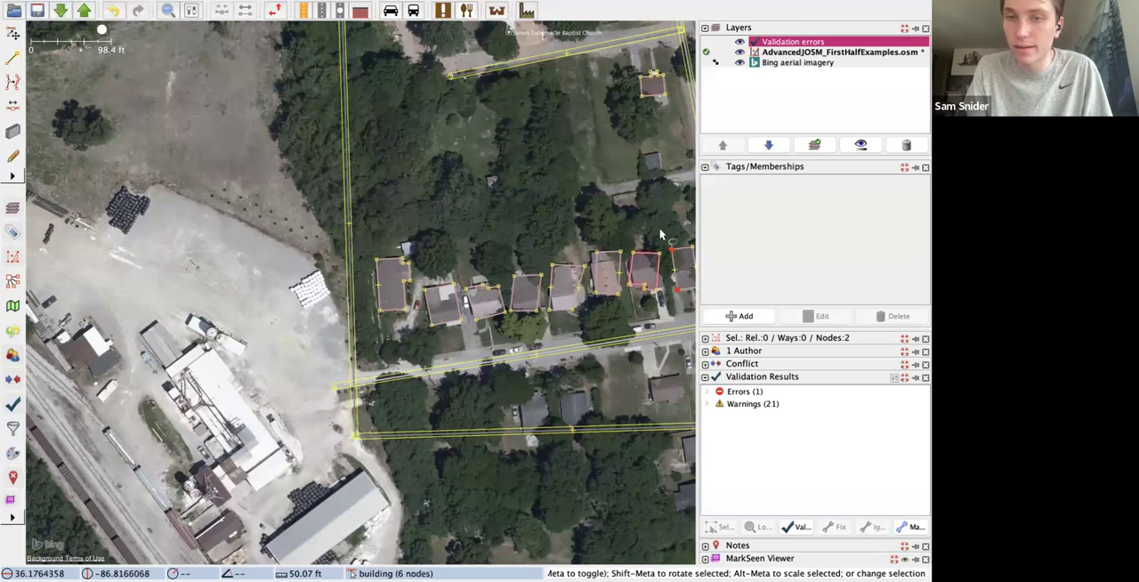
pyautogui.keyDown('shift'); pyautogui.click(659, 283); pyautogui.keyUp('shift')
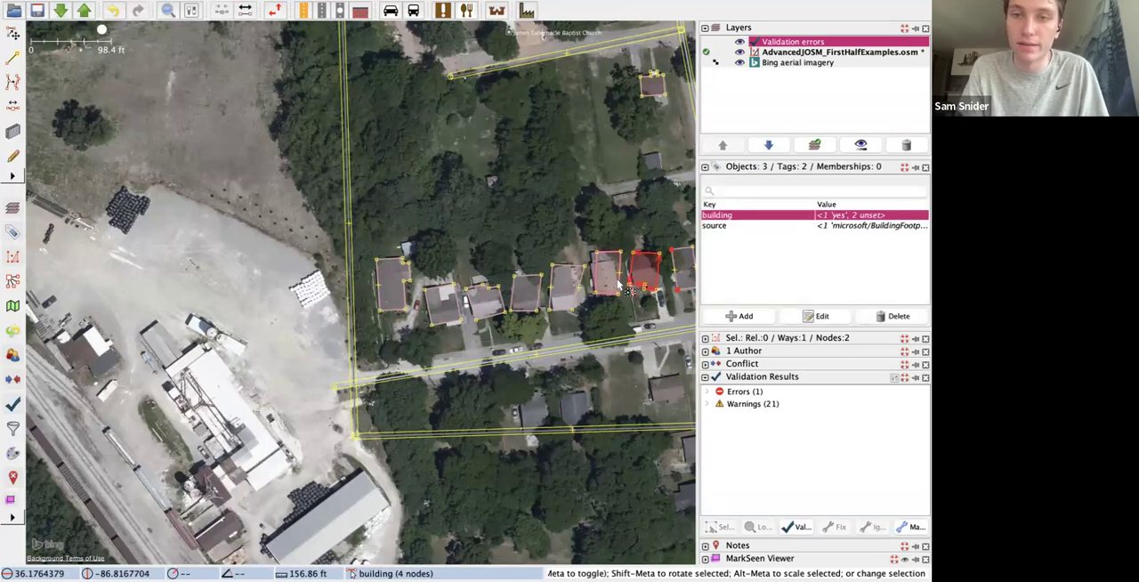
pyautogui.keyDown('shift'); pyautogui.click(614, 281); pyautogui.keyUp('shift')
pyautogui.keyDown('shift'); pyautogui.click(568, 288); pyautogui.keyUp('shift')
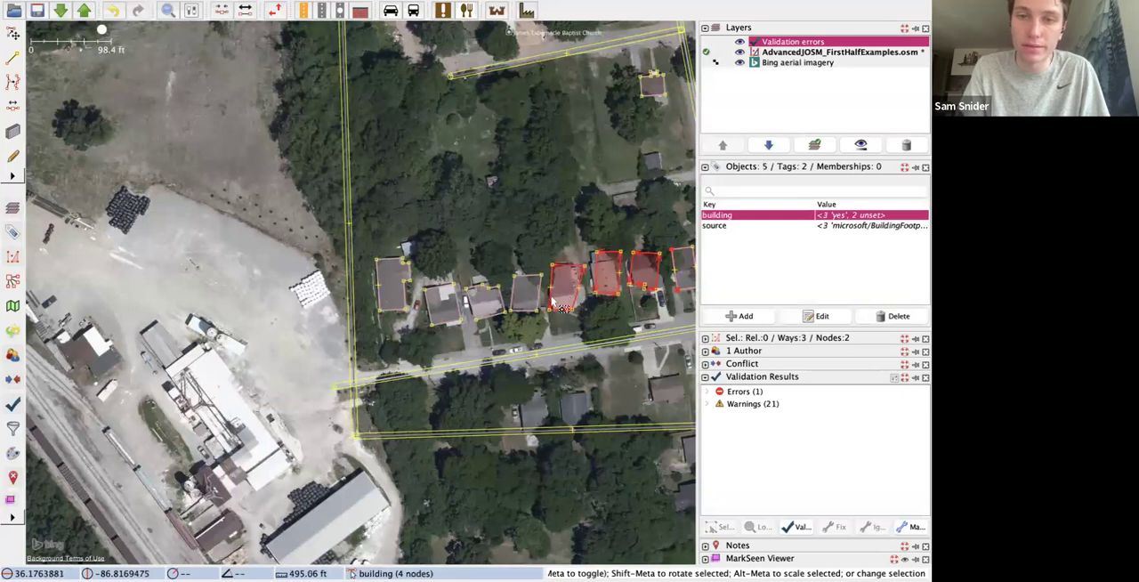
pyautogui.keyDown('shift'); pyautogui.click(534, 299); pyautogui.keyUp('shift')
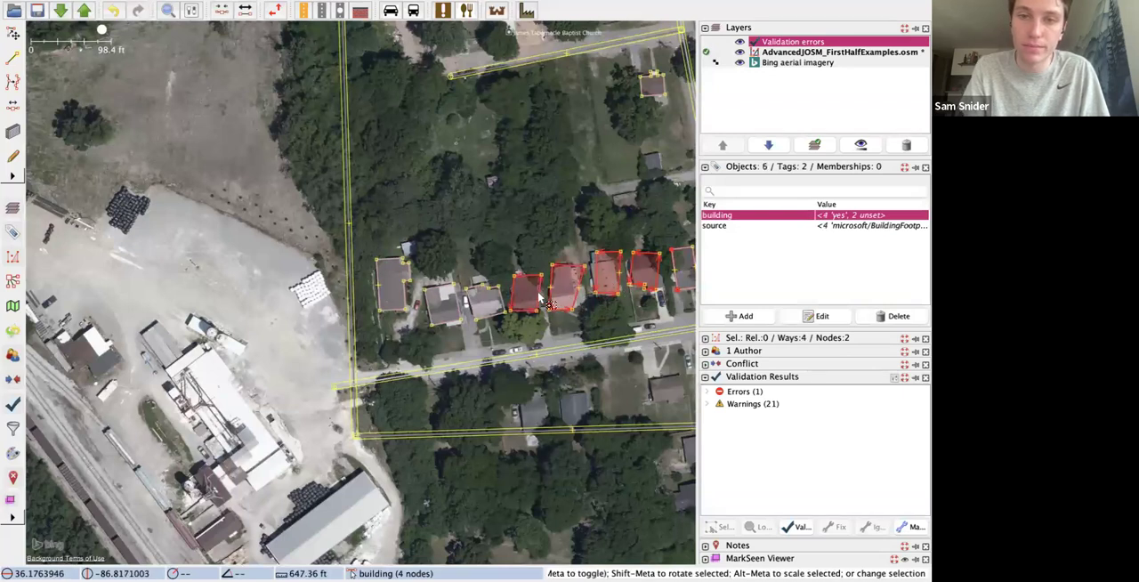
pyautogui.keyDown('shift'); pyautogui.click(488, 313); pyautogui.keyUp('shift')
pyautogui.keyDown('shift'); pyautogui.click(448, 322); pyautogui.keyUp('shift')
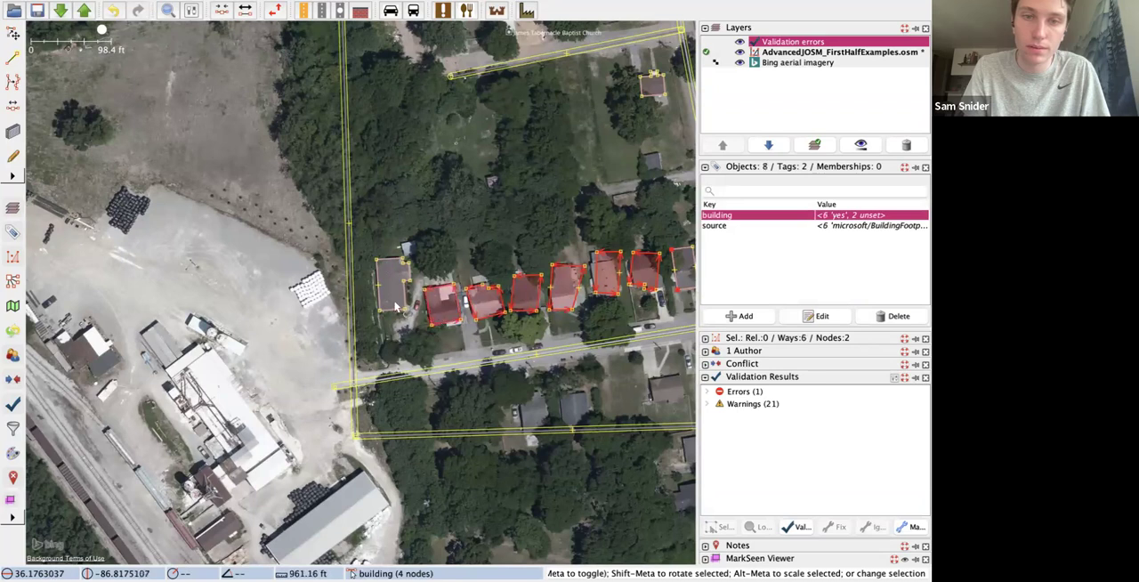
pyautogui.keyDown('shift'); pyautogui.click(390, 314); pyautogui.keyUp('shift')
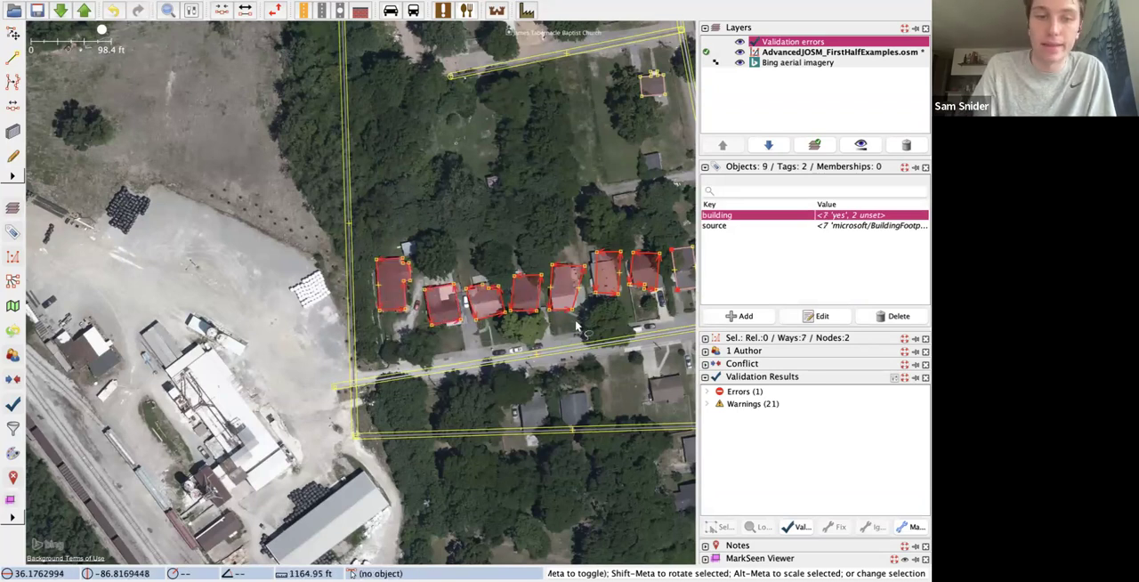
pyautogui.press('q')
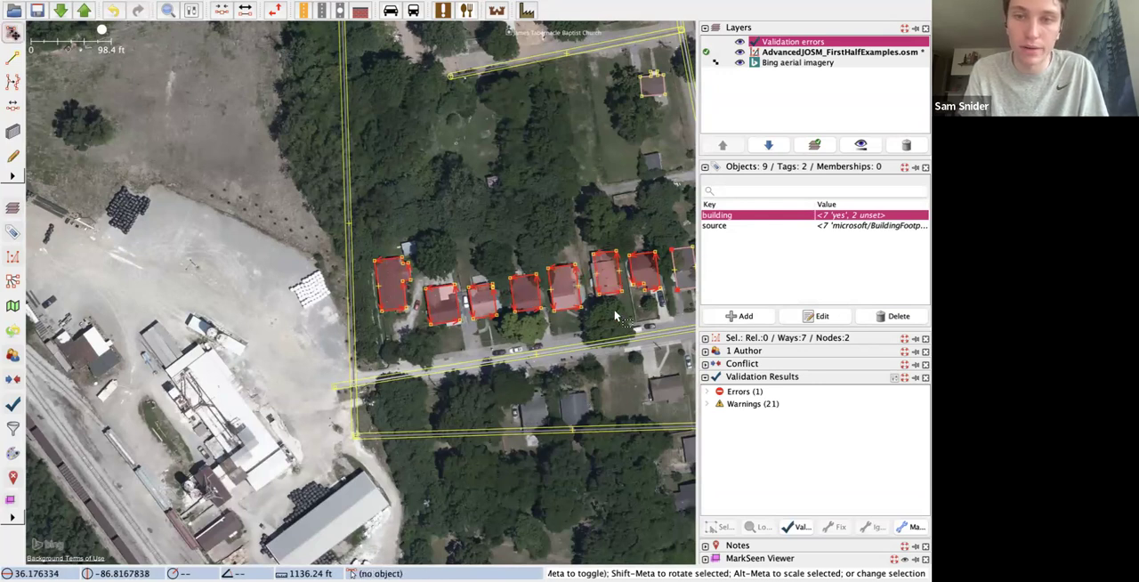
# Step: Clear the selection and move the third house from the row's east end slightly southwest onto its roof
pyautogui.click(628, 298)
pyautogui.click(651, 269)
pyautogui.click(673, 292)
pyautogui.click(685, 285)
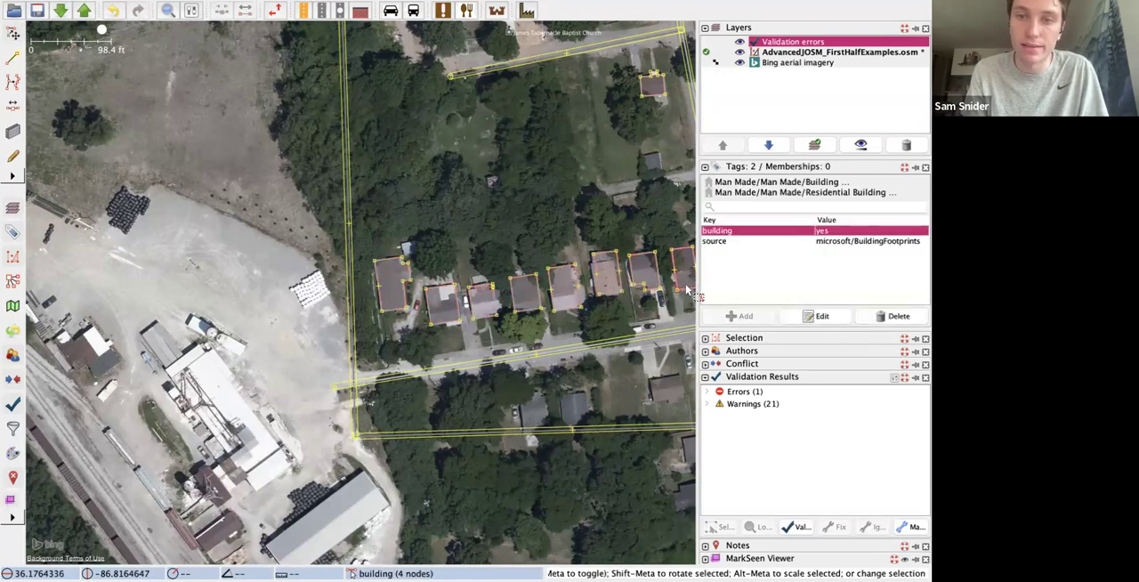
pyautogui.click(651, 318)
pyautogui.click(621, 285)
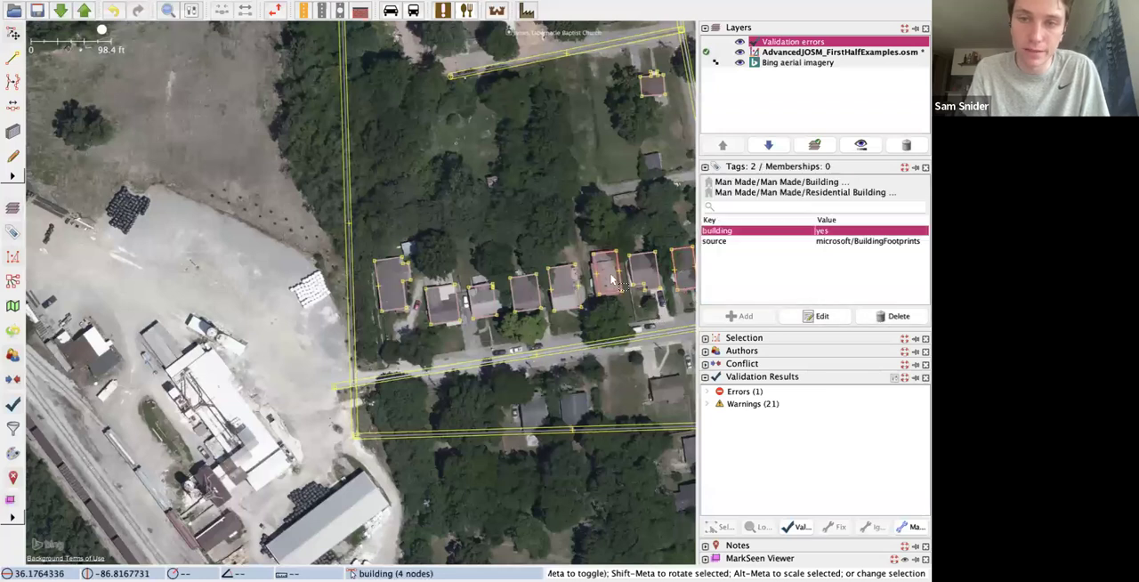
pyautogui.moveTo(620, 285); pyautogui.dragTo(615, 287)
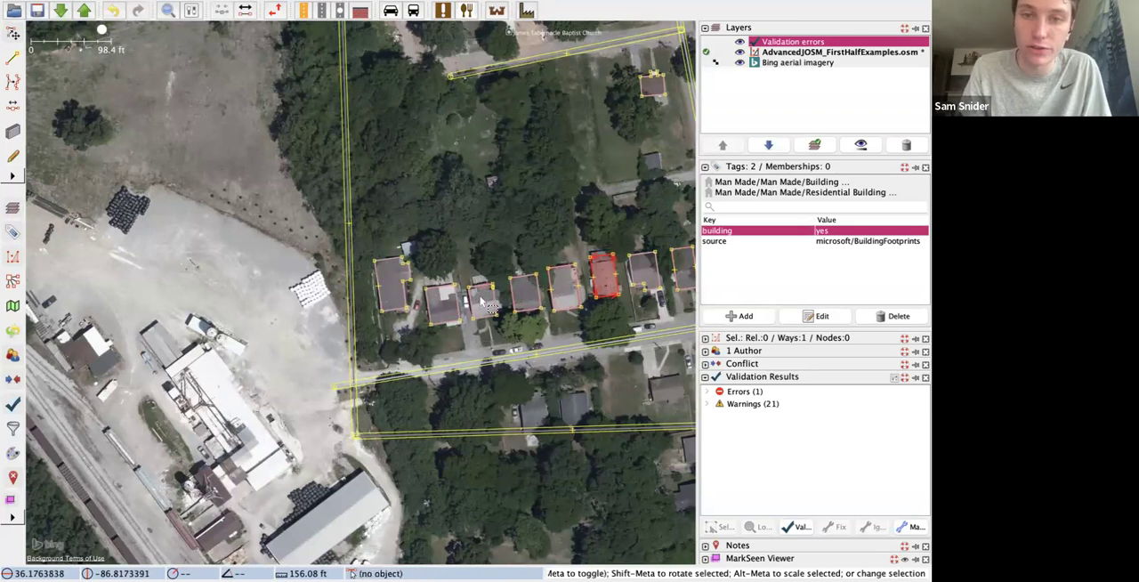
# Step: Reshape the third house from the west by moving its southeast corner and northern notch nodes to the roof edges, and orthogonalize it
pyautogui.scroll(3, 487, 303)
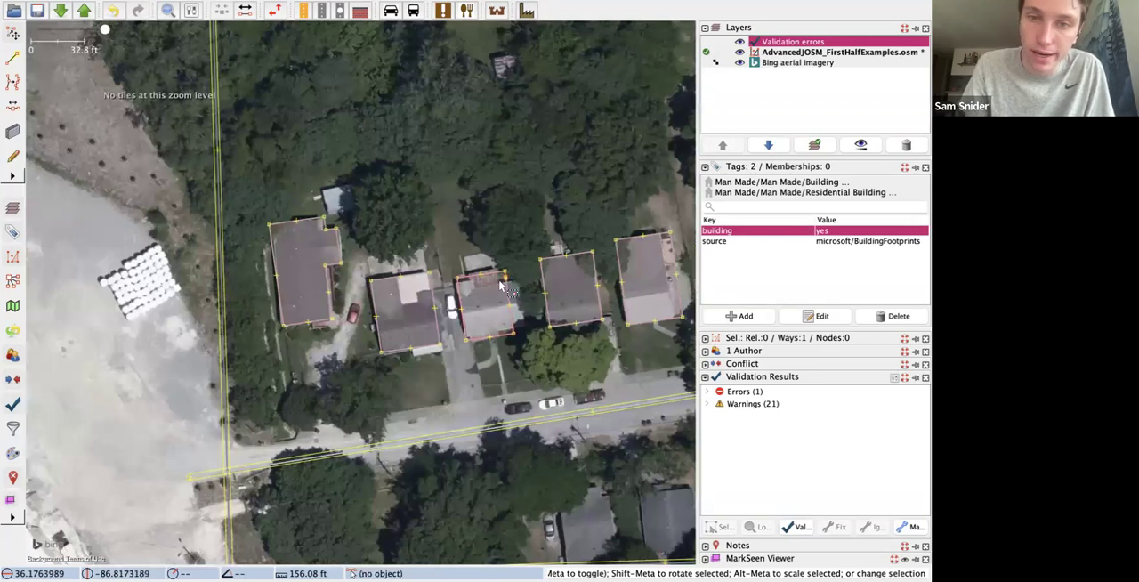
pyautogui.click(504, 278)
pyautogui.moveTo(506, 281); pyautogui.dragTo(528, 325)
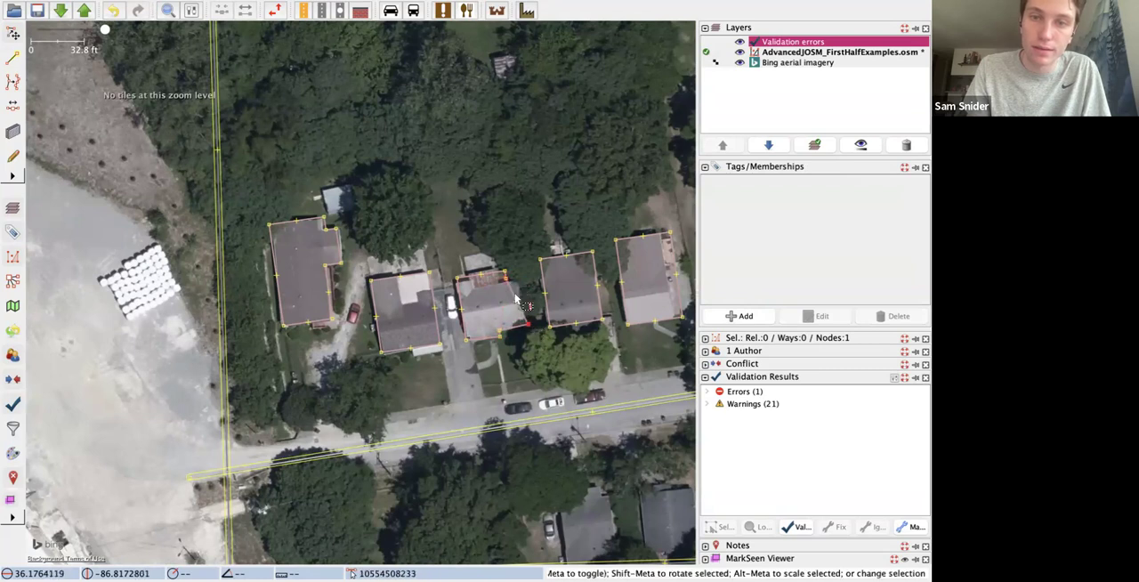
pyautogui.moveTo(508, 281)
pyautogui.mouseDown()
pyautogui.moveTo(464, 285)
pyautogui.moveTo(488, 282)
pyautogui.mouseUp()
pyautogui.scroll(2, 470, 288)
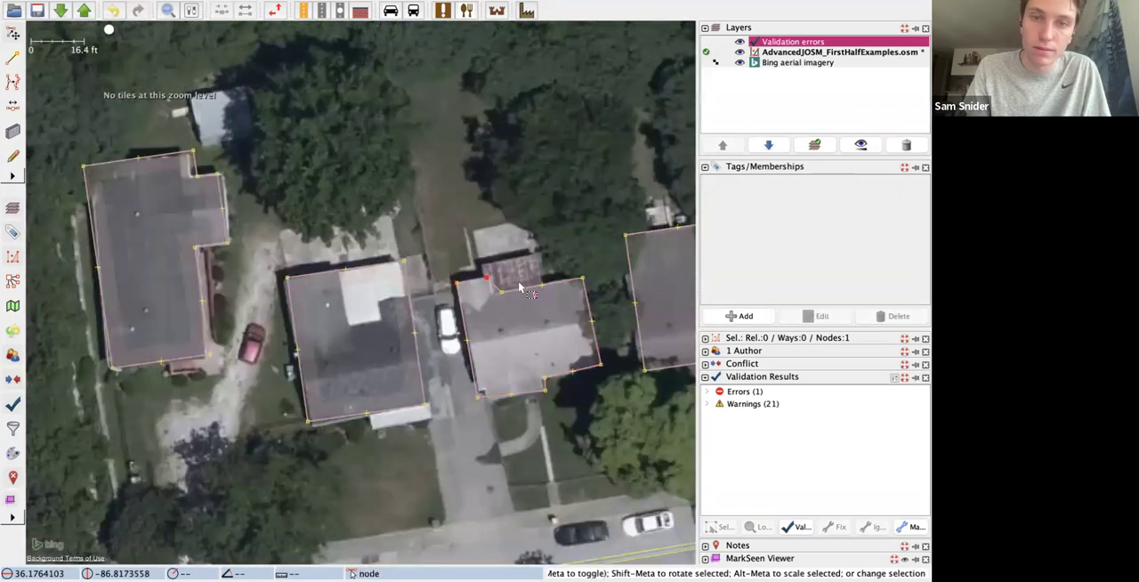
pyautogui.click(523, 294)
pyautogui.press('q')
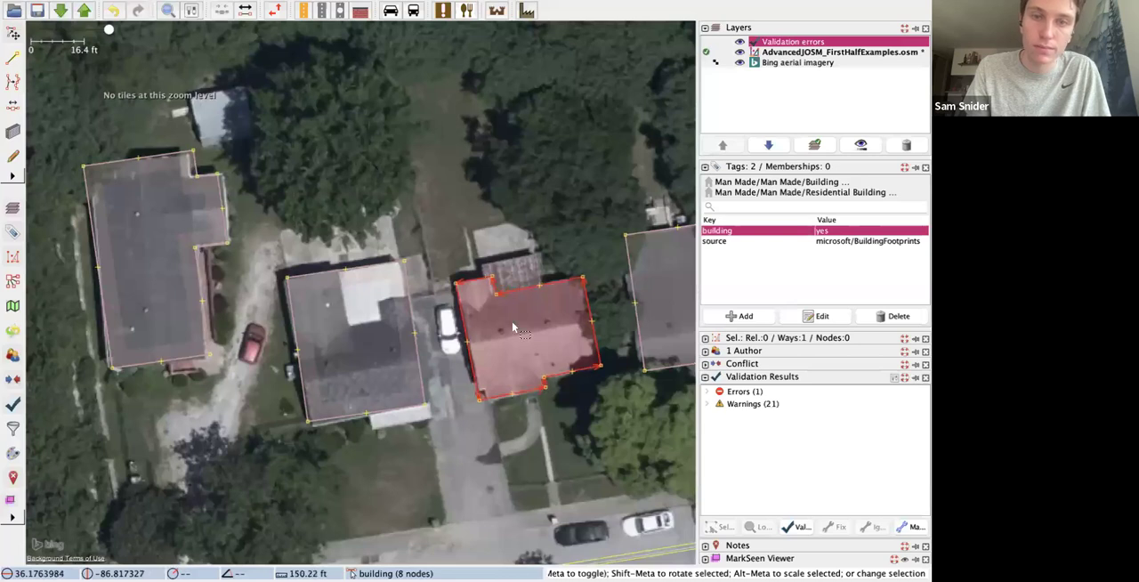
# Step: Try to orthogonalize the westernmost house using its two inner corner nodes as the direction reference, and undo it
pyautogui.scroll(-3, 512, 321)
pyautogui.scroll(-2, 553, 231)
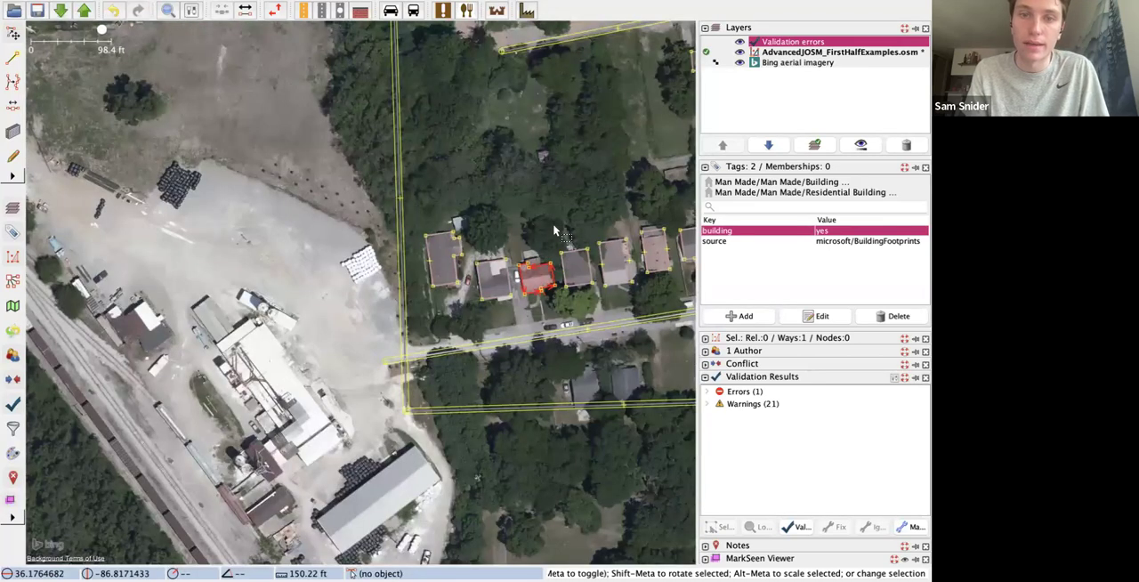
pyautogui.scroll(3, 499, 240)
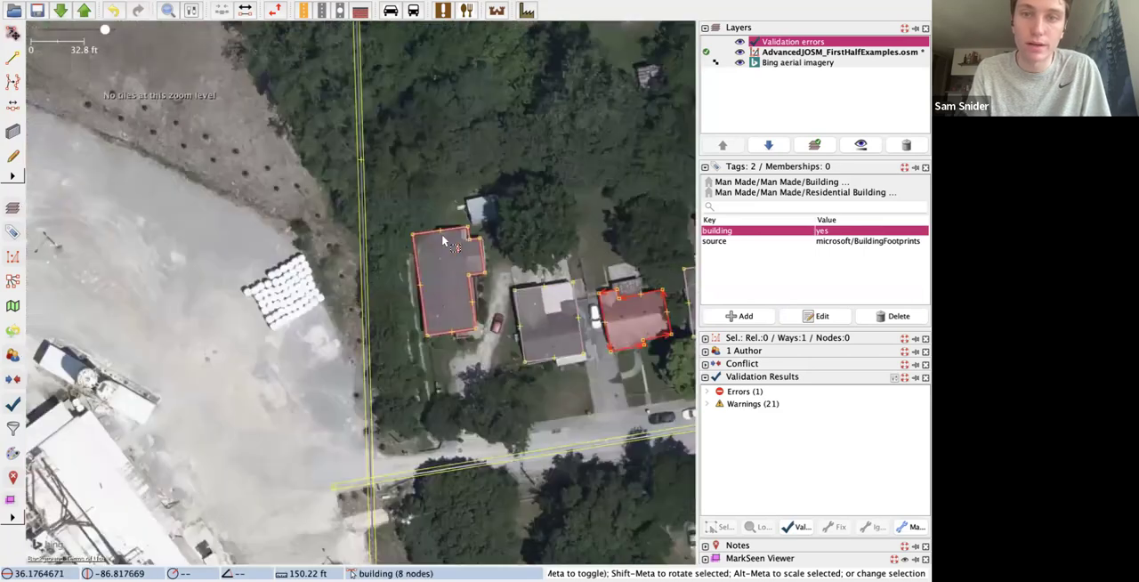
pyautogui.scroll(1, 500, 240)
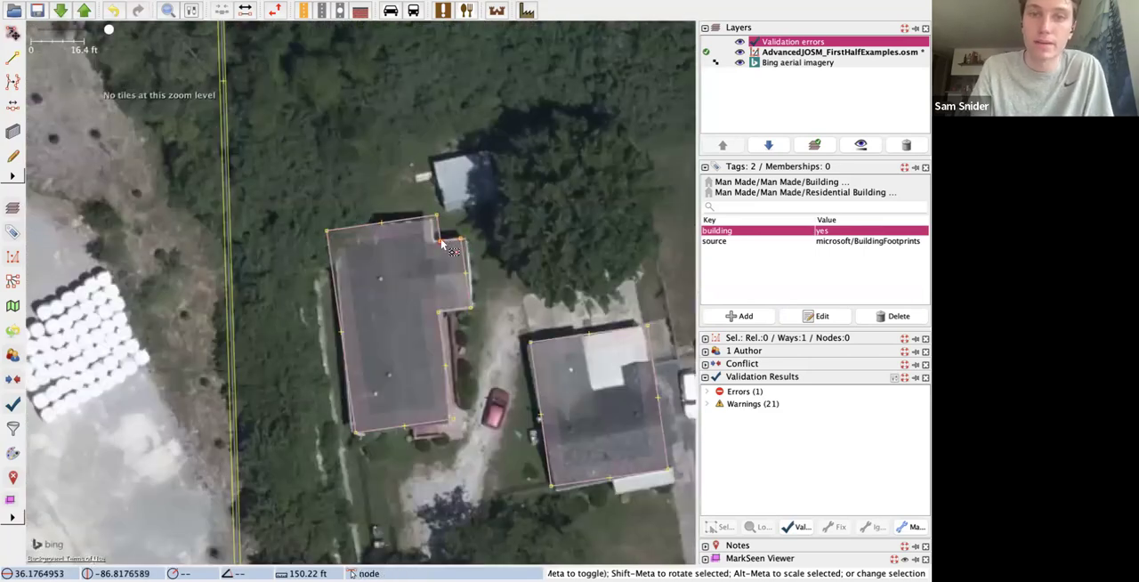
pyautogui.keyDown('shift'); pyautogui.click(441, 242); pyautogui.keyUp('shift')
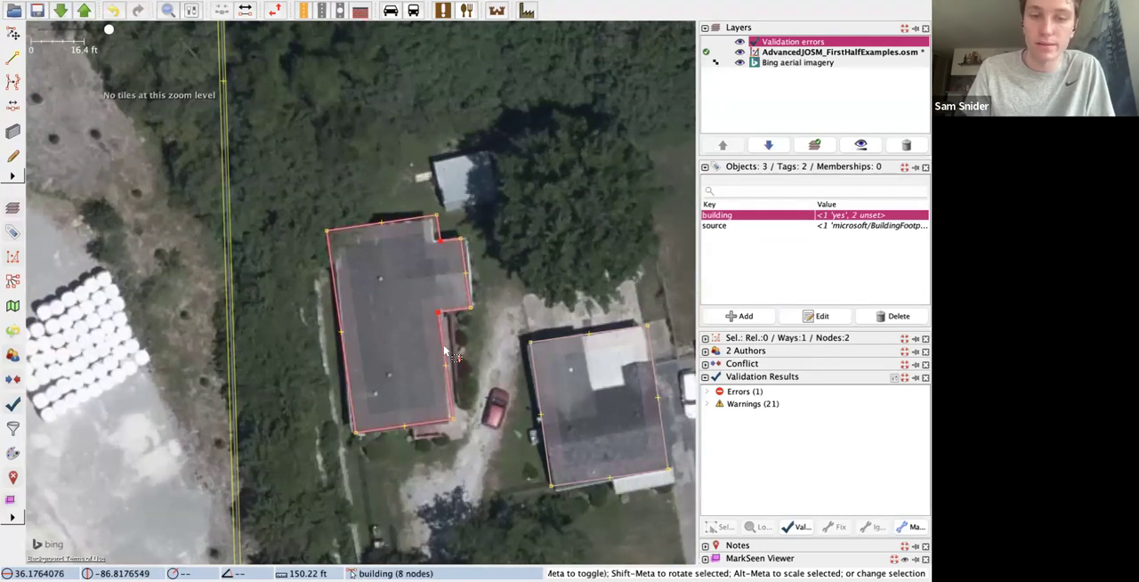
pyautogui.click(445, 350)
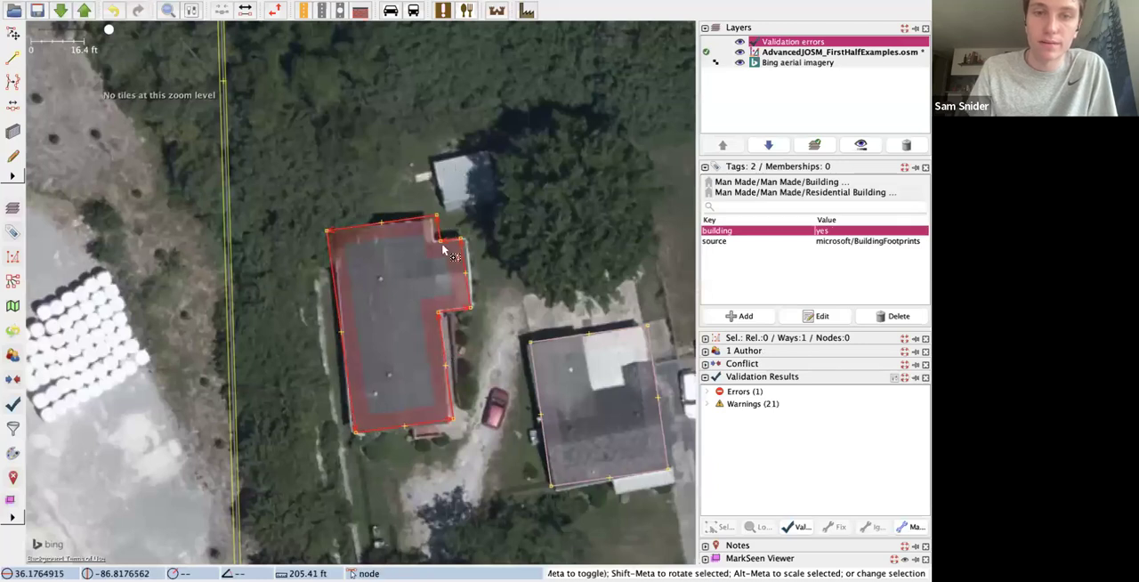
pyautogui.keyDown('shift'); pyautogui.click(440, 241); pyautogui.keyUp('shift')
pyautogui.keyDown('shift'); pyautogui.click(439, 313); pyautogui.keyUp('shift')
pyautogui.press('q')
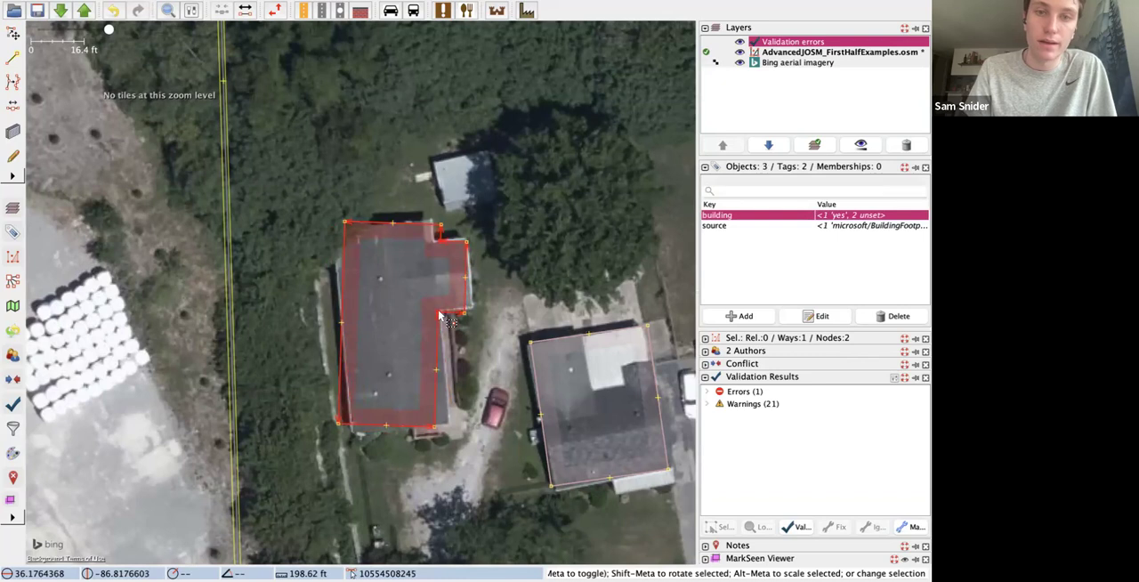
pyautogui.press('super+z')
# Step: Move the east corner node of the westernmost house's north wall slightly southwest onto the roof corner
pyautogui.click(511, 286)
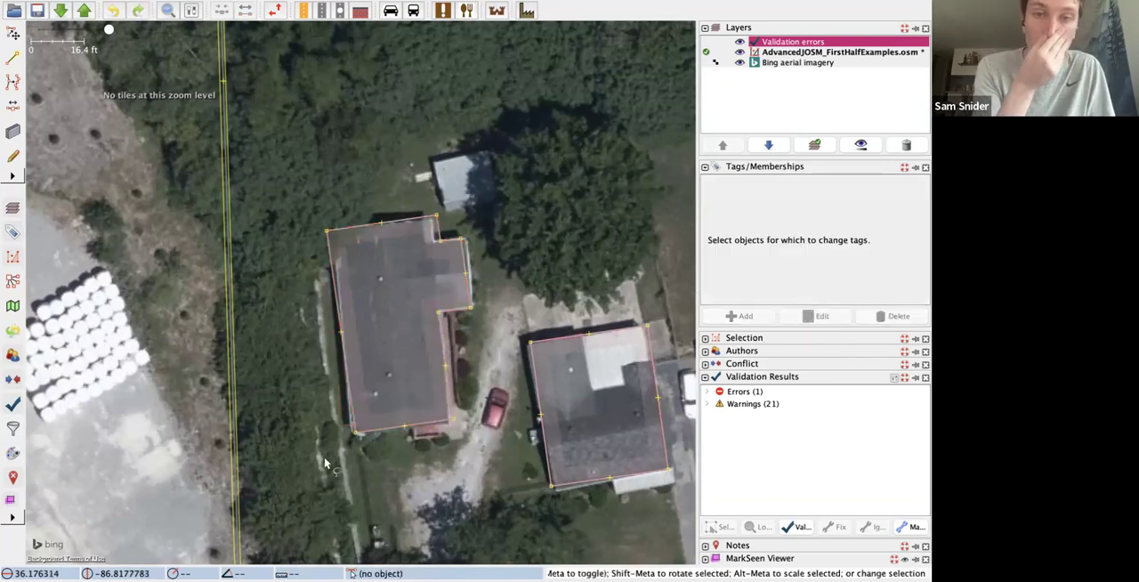
pyautogui.click(439, 241)
pyautogui.moveTo(436, 216); pyautogui.dragTo(432, 220)
# Step: Try squaring the adjusted westernmost house against its two inner corner nodes, and undo the orthogonalization
pyautogui.click(442, 246)
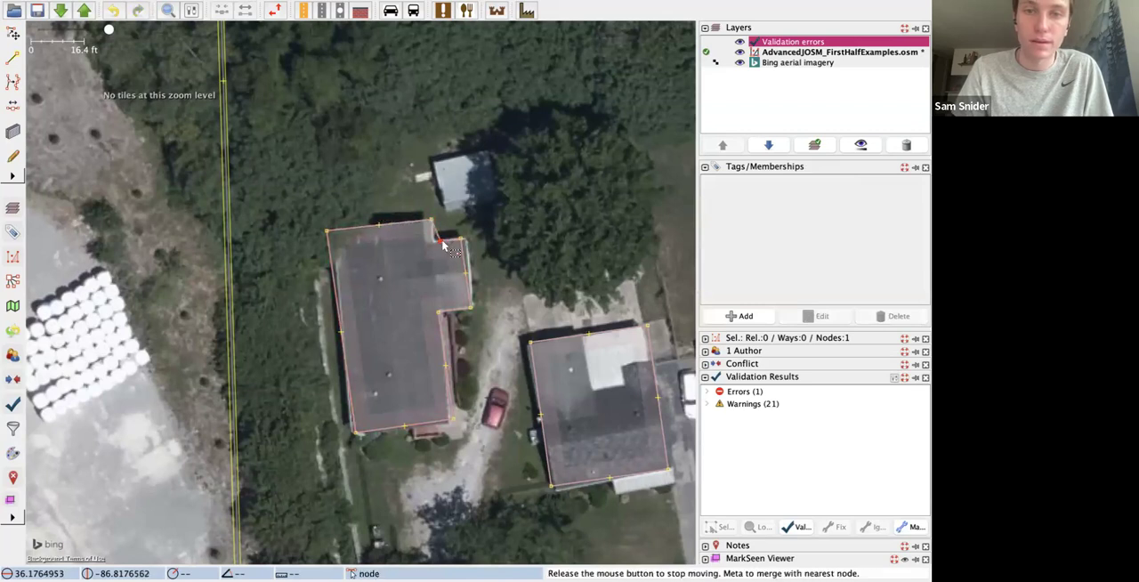
pyautogui.press('q')
pyautogui.click(440, 313)
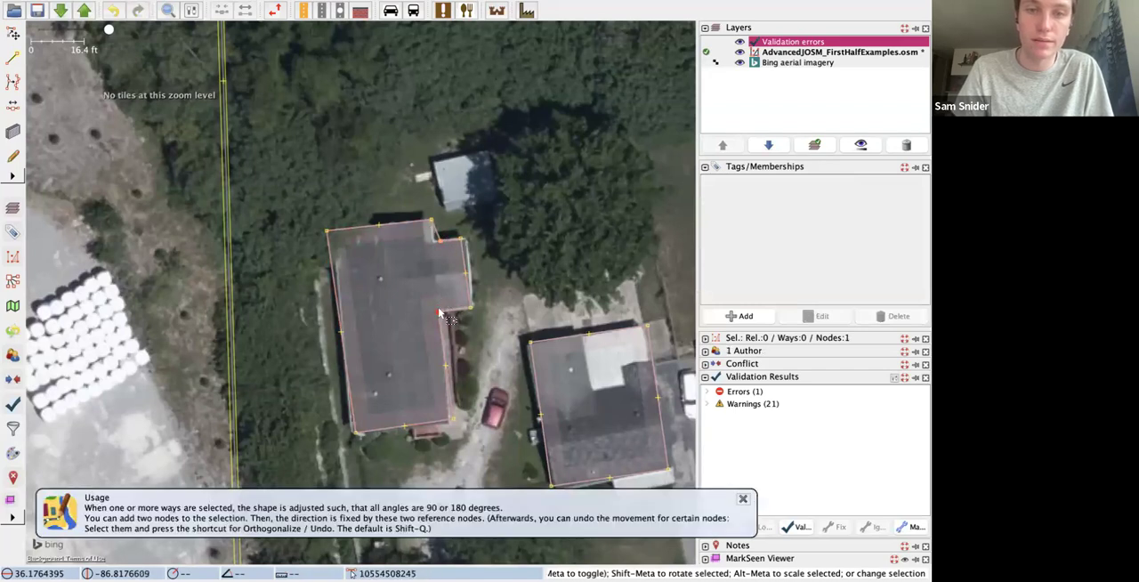
pyautogui.keyDown('shift'); pyautogui.click(437, 238); pyautogui.keyUp('shift')
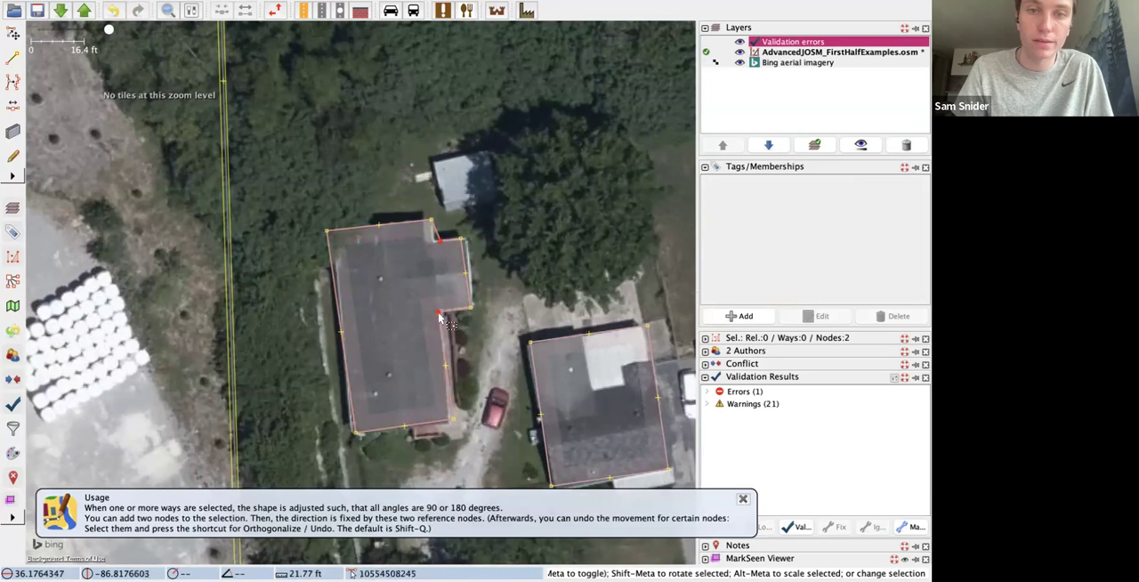
pyautogui.click(454, 310)
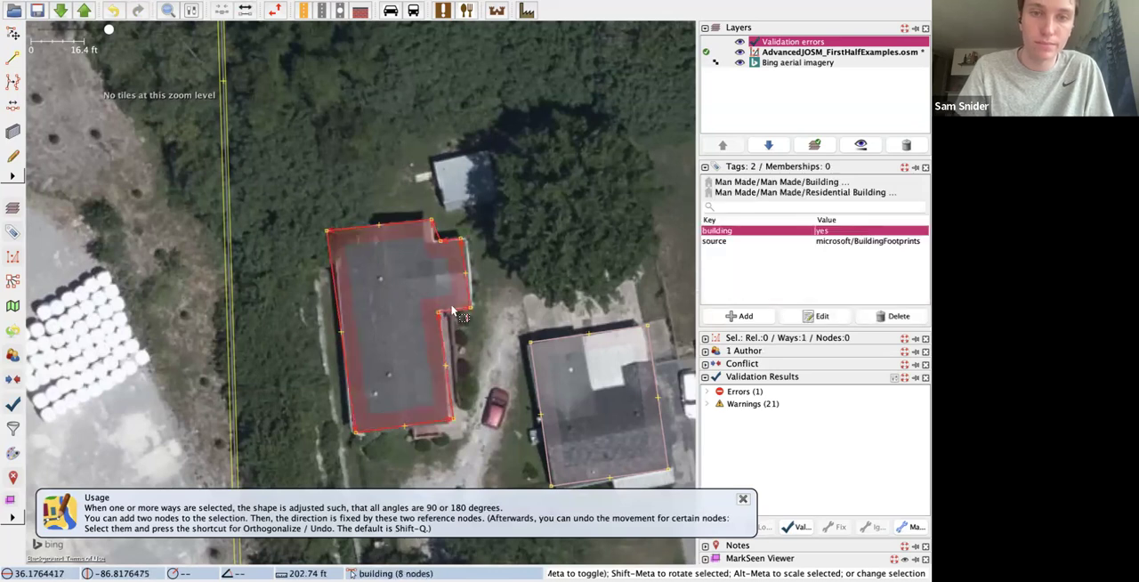
pyautogui.keyDown('shift'); pyautogui.click(440, 242); pyautogui.keyUp('shift')
pyautogui.press('q')
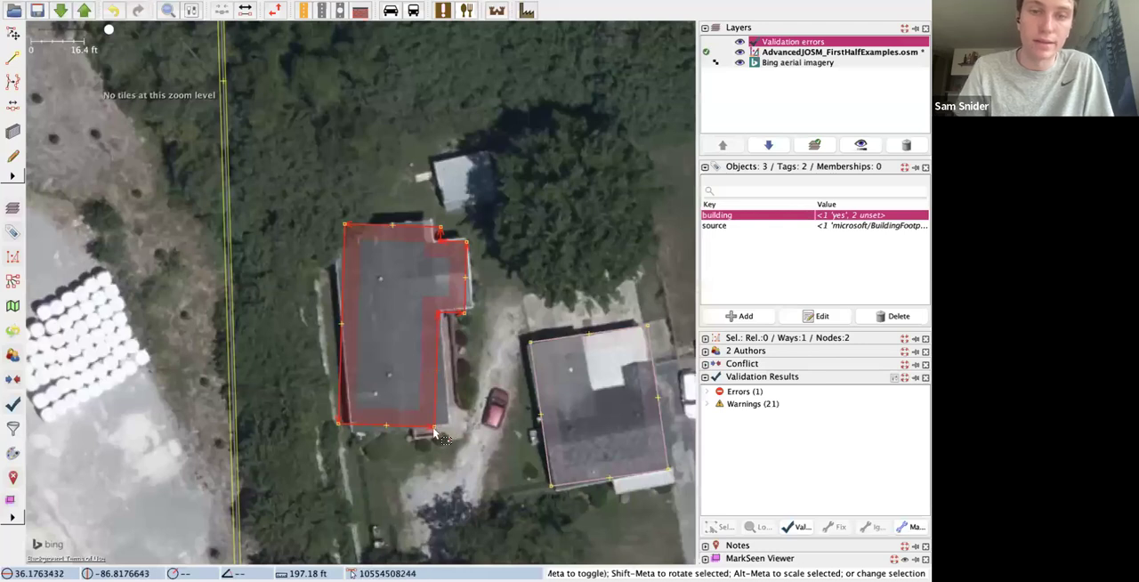
pyautogui.click(434, 430)
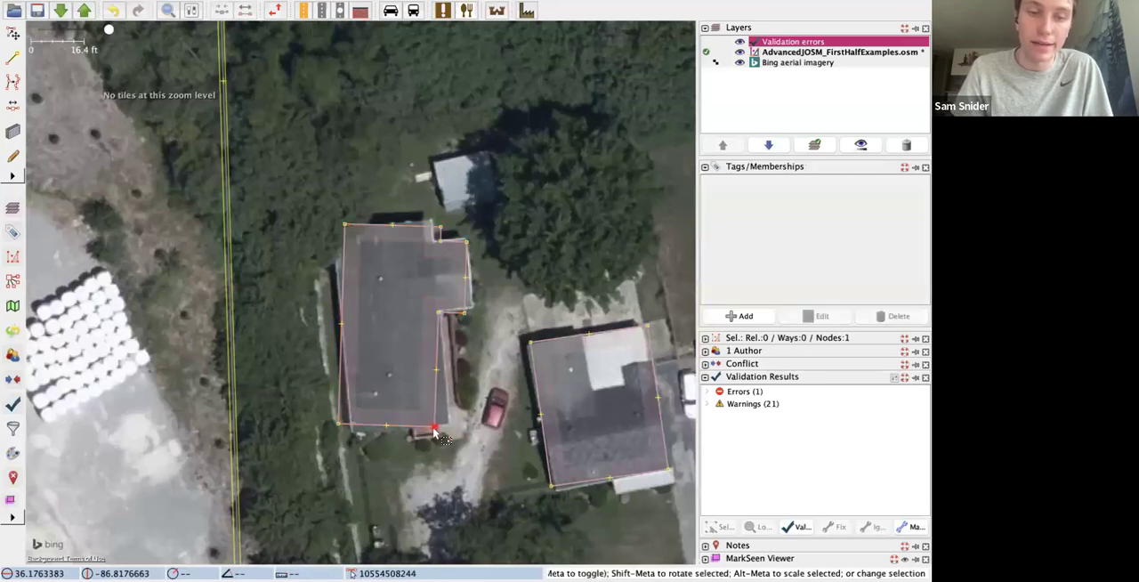
pyautogui.press('super+z')
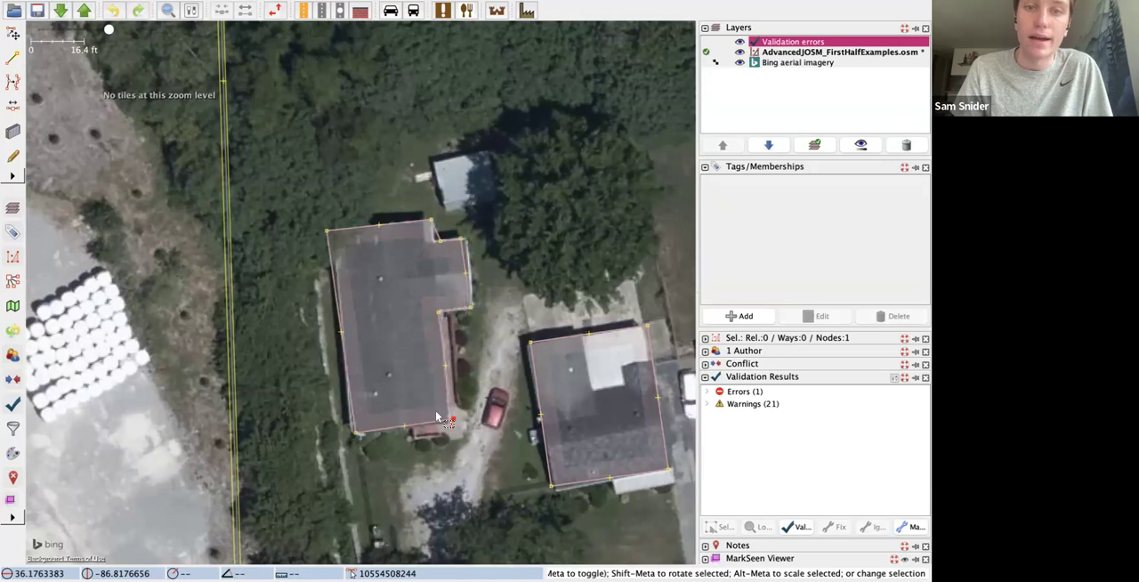
# Step: Select the westernmost house's inner corner nodes again as the reference and repeat the orthogonalization
pyautogui.keyDown('shift'); pyautogui.click(434, 236); pyautogui.keyUp('shift')
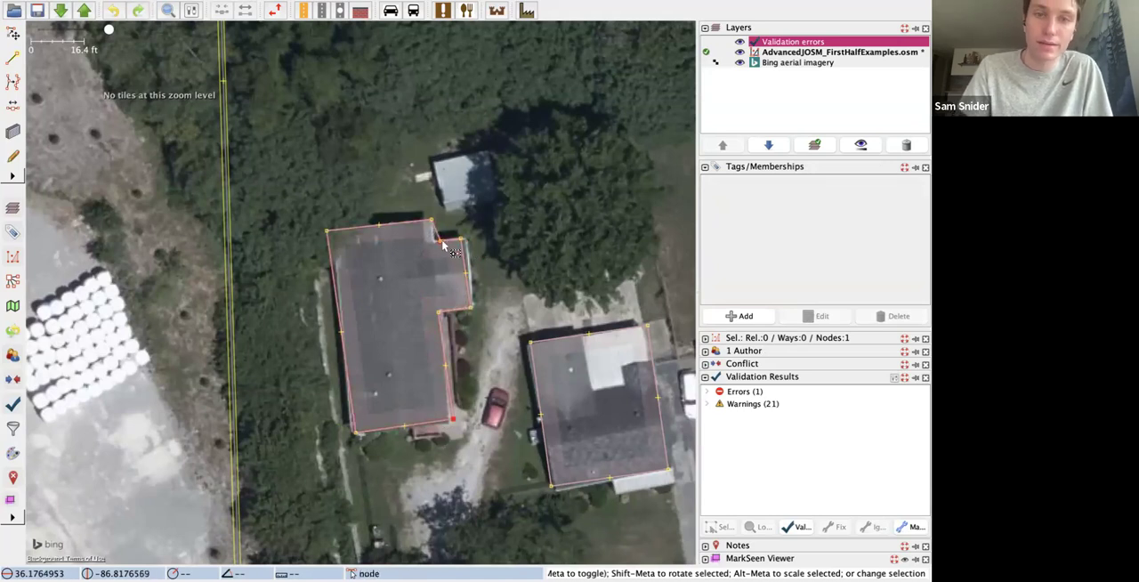
pyautogui.keyDown('shift'); pyautogui.click(456, 313); pyautogui.keyUp('shift')
pyautogui.press('q')
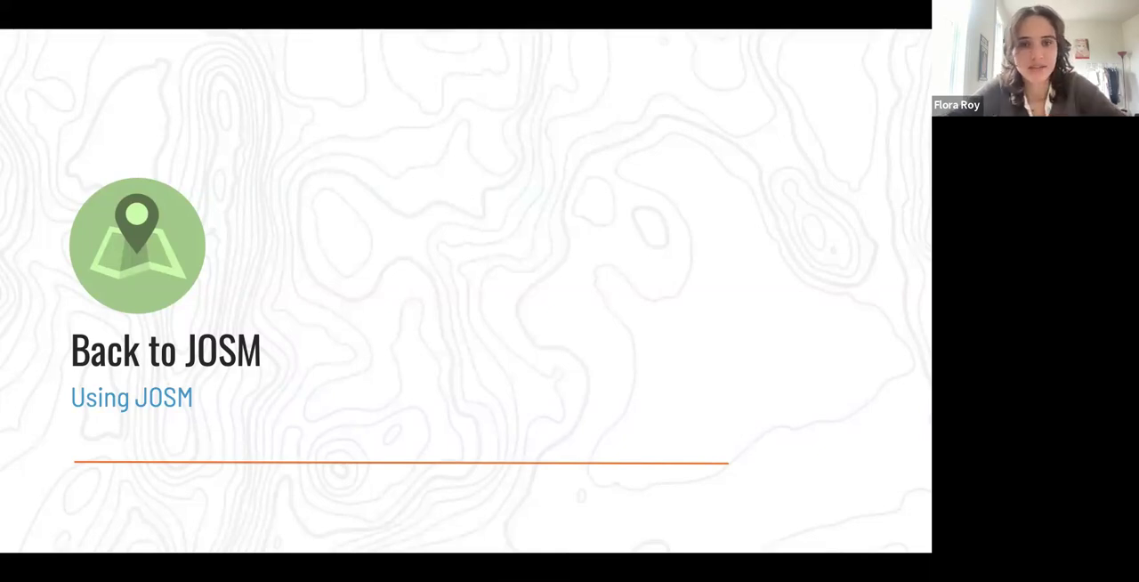
# Step: Advance the slide presentation to the Markseen Viewer slide
pyautogui.press('Right')
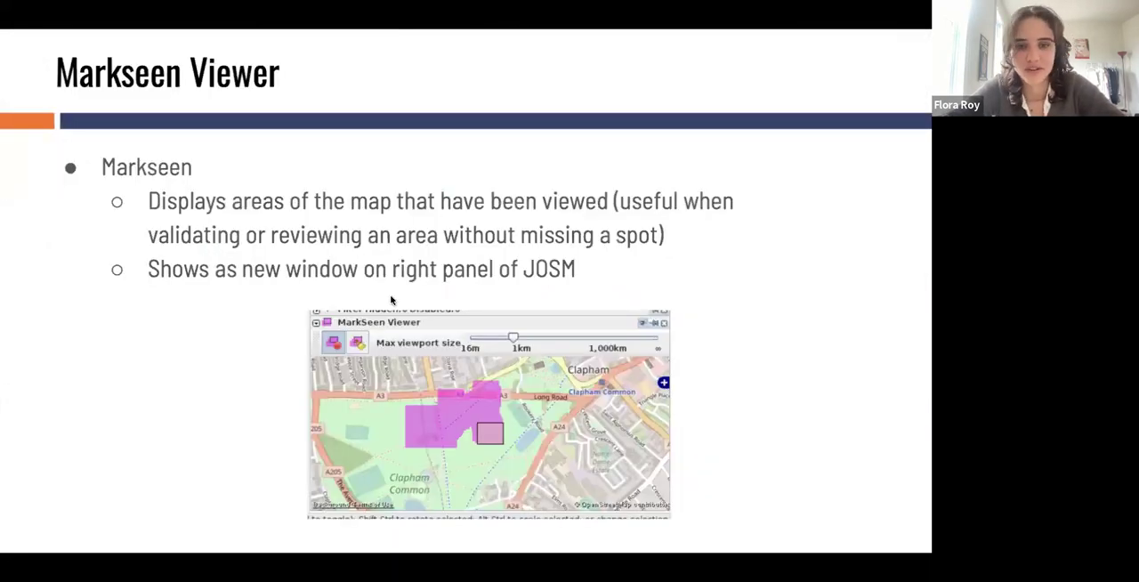